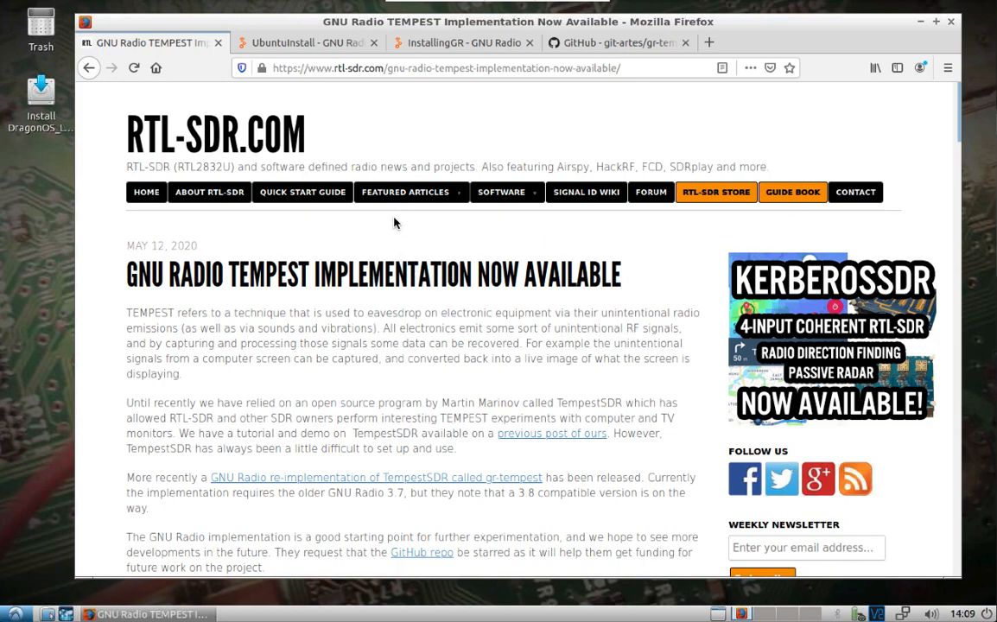
# - Launch LXTerminal from System Tools and position it beside the browser's install page
pyautogui.click(15, 614)
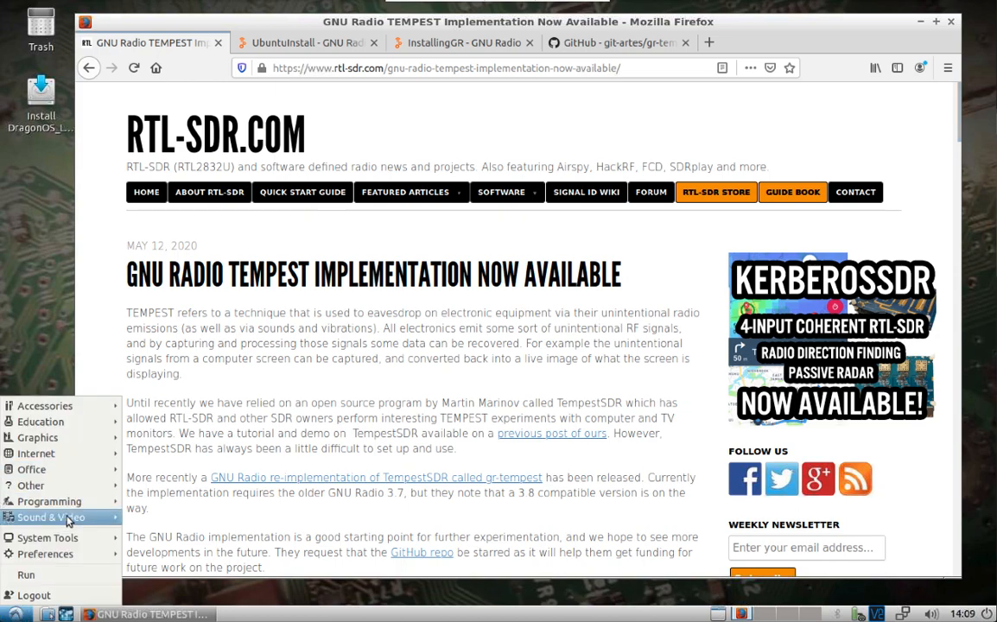
pyautogui.moveTo(47, 538)
pyautogui.click(165, 395)
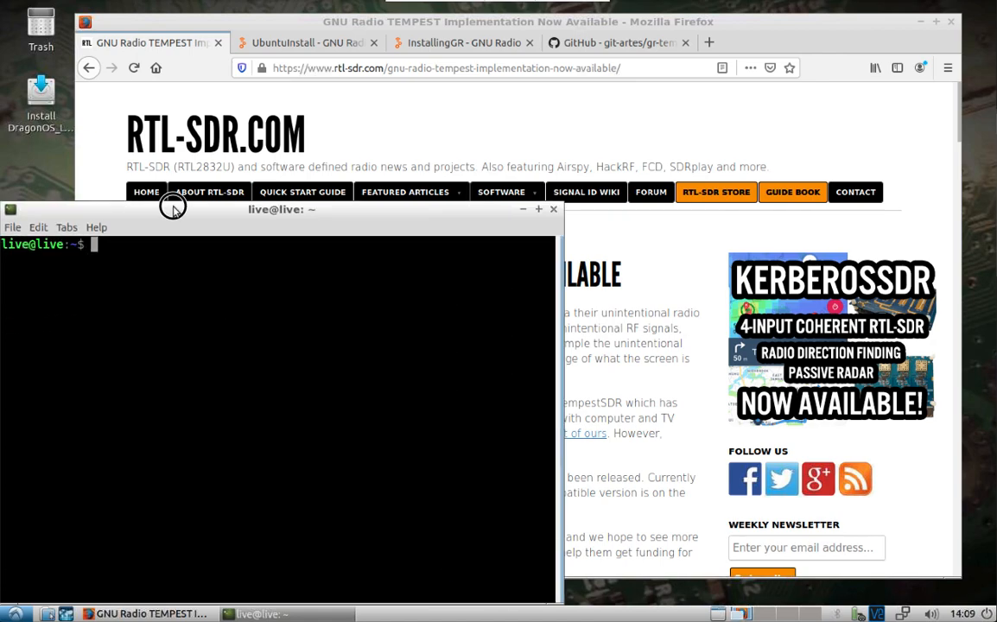
pyautogui.moveTo(174, 206); pyautogui.dragTo(202, 166)
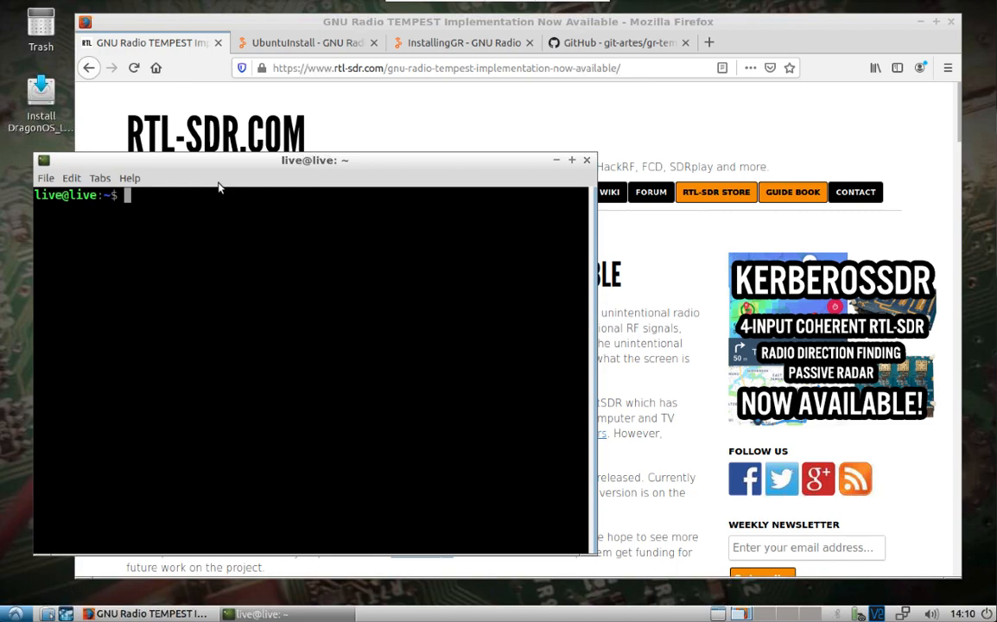
pyautogui.moveTo(239, 164); pyautogui.dragTo(229, 152)
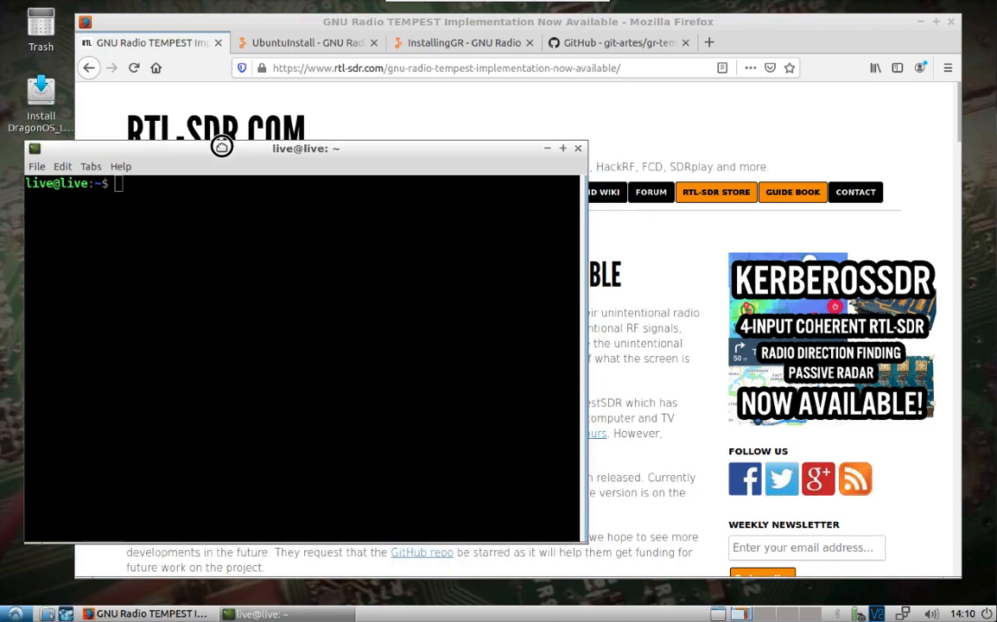
pyautogui.moveTo(270, 23); pyautogui.dragTo(405, 52)
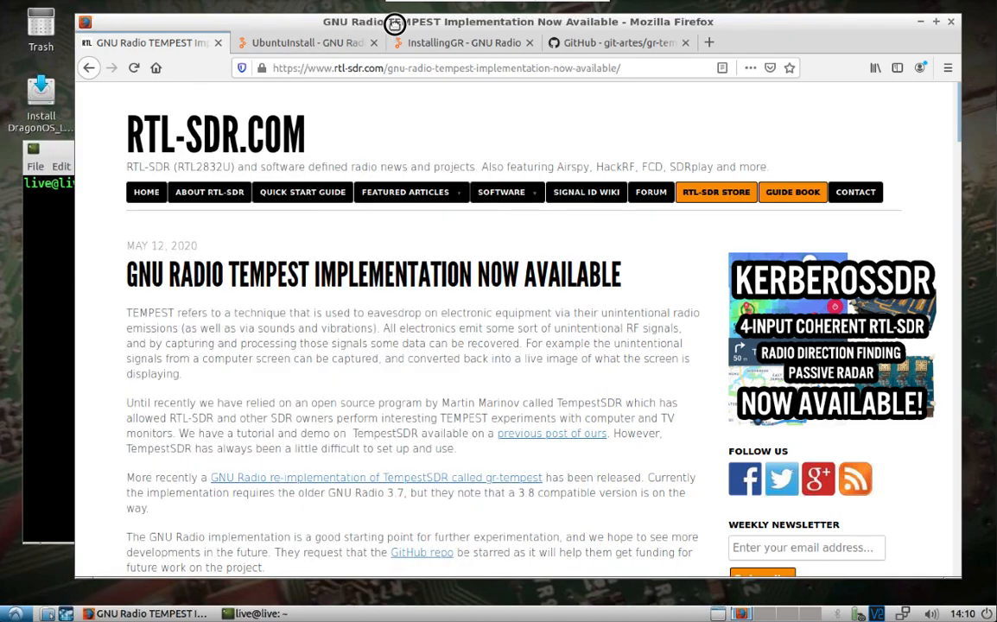
# - Copy the GNU Radio 3.7.x apt install command from the UbuntuInstall wiki page
pyautogui.click(405, 47)
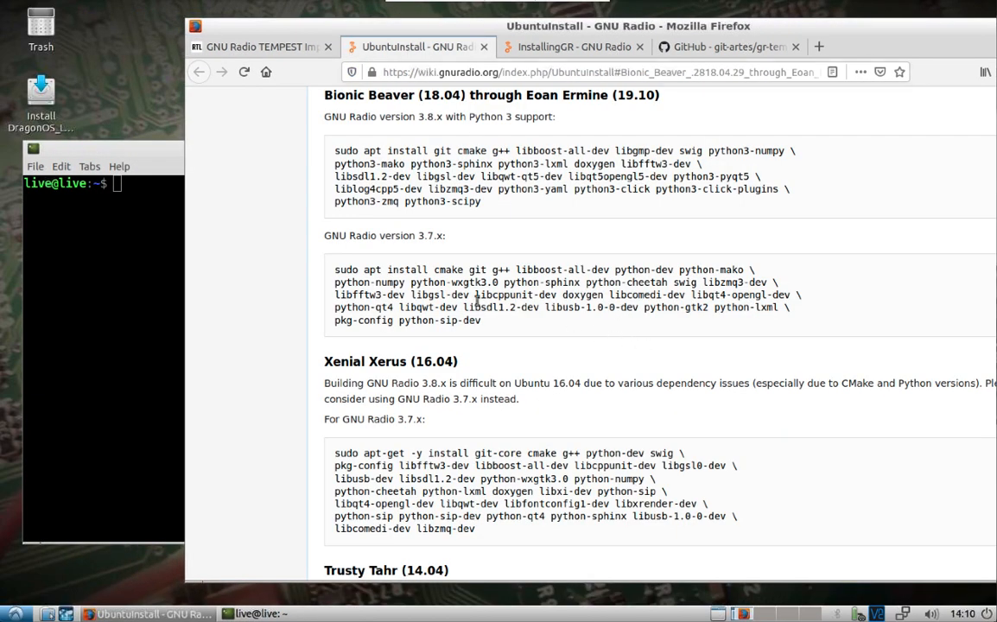
pyautogui.moveTo(493, 323); pyautogui.dragTo(318, 263)
pyautogui.rightClick(388, 281)
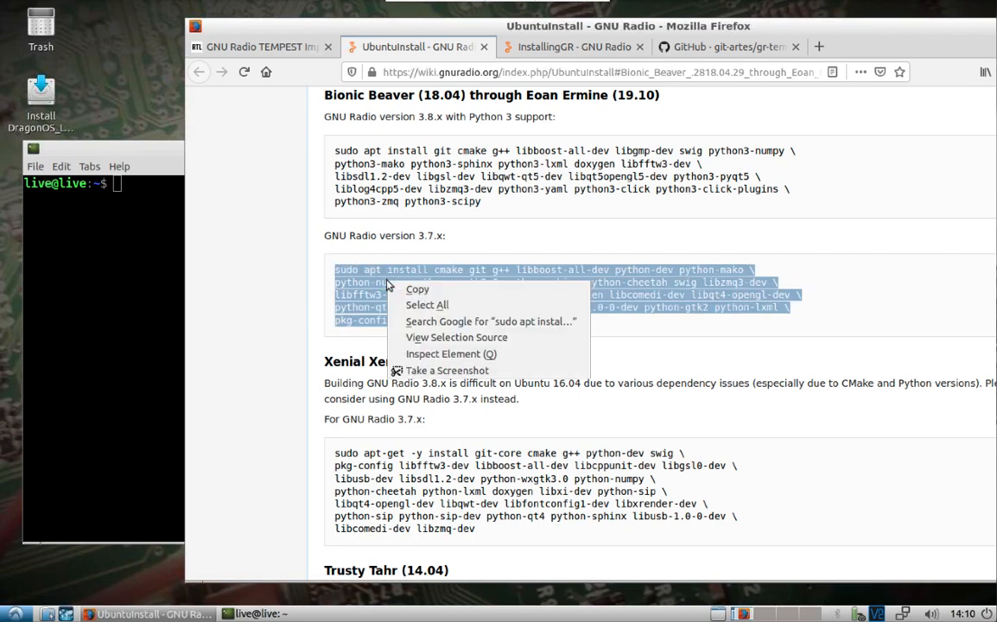
pyautogui.click(417, 290)
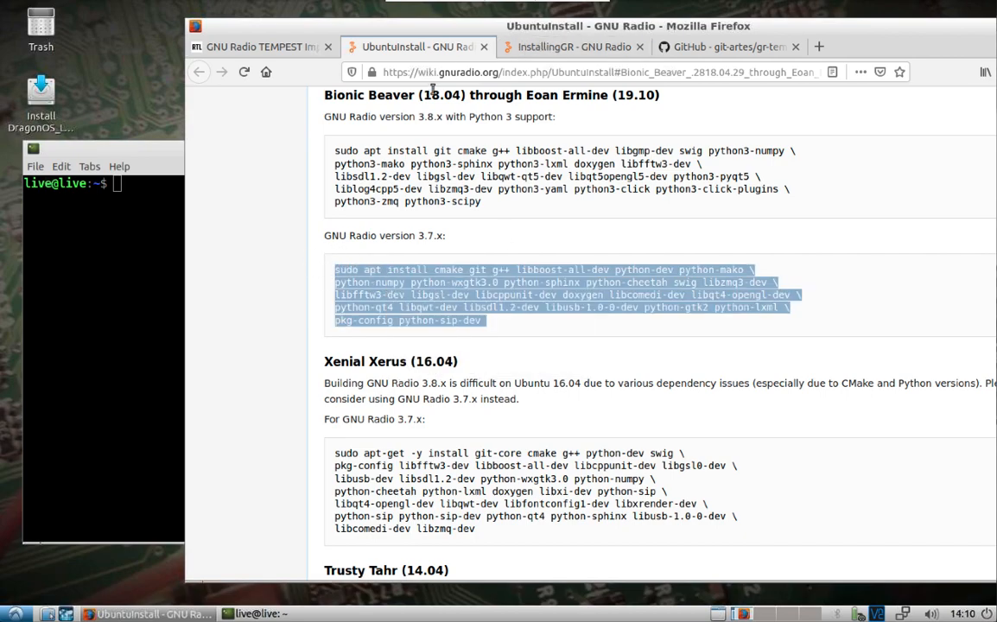
pyautogui.click(531, 48)
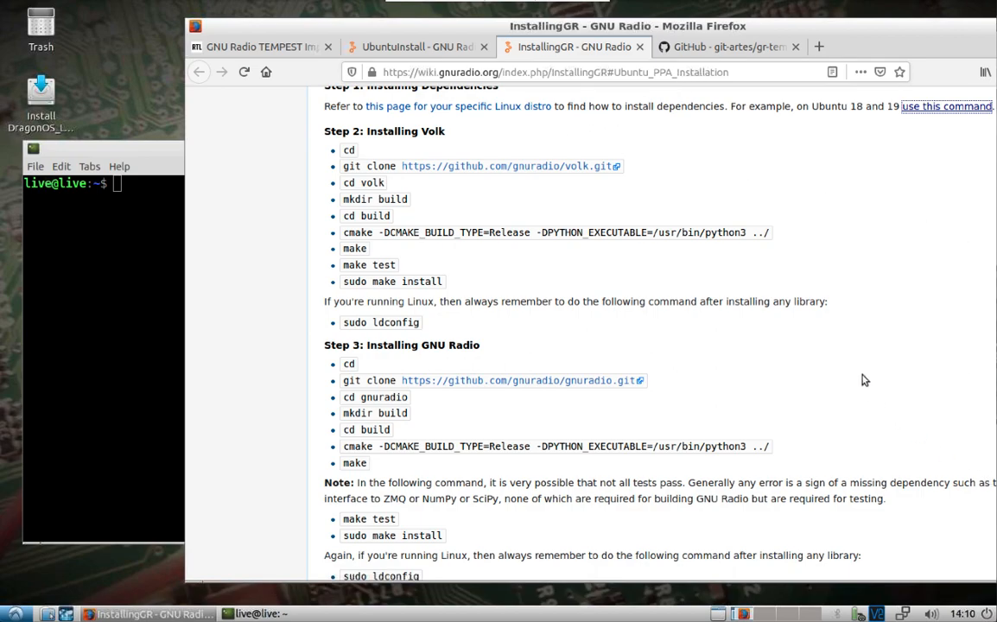
pyautogui.scroll(-1, 863, 380)
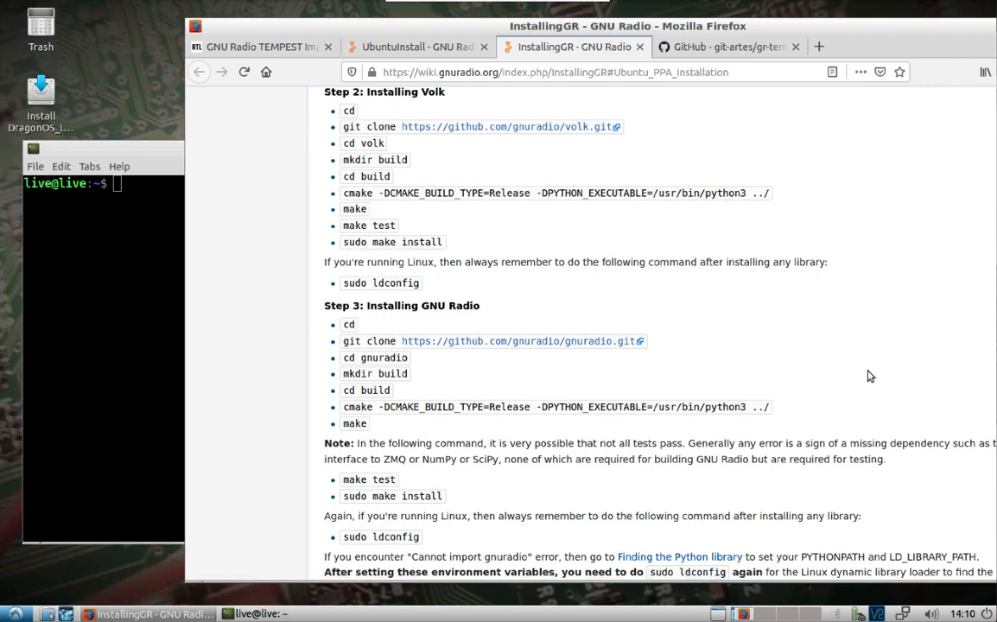
pyautogui.scroll(1, 867, 378)
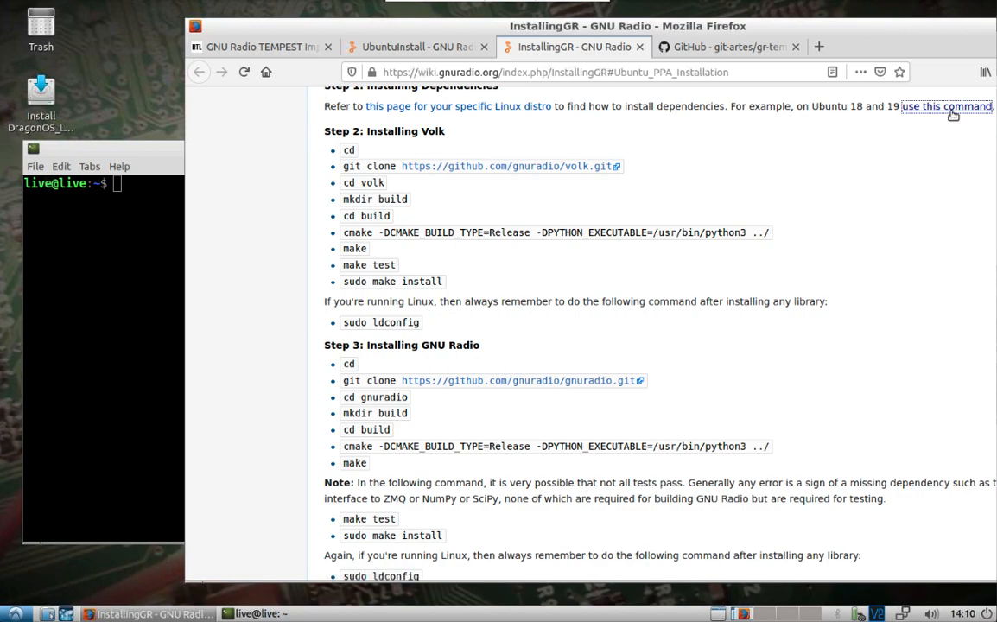
# - Copy the install command again and raise the terminal ready to paste it
pyautogui.click(352, 49)
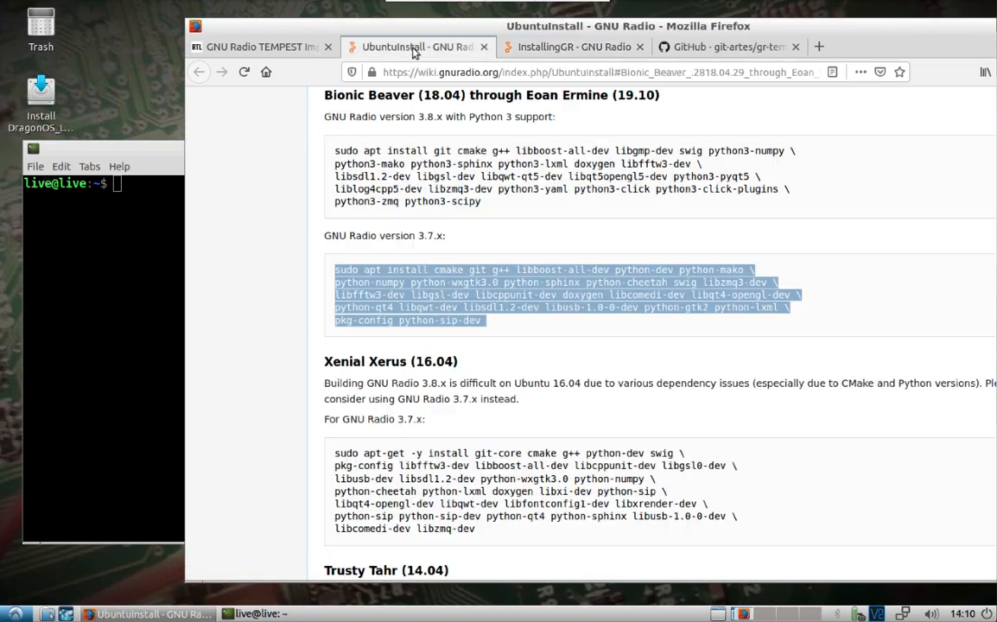
pyautogui.rightClick(411, 293)
pyautogui.click(415, 287)
pyautogui.click(96, 194)
# - Run the pasted apt dependency install command and confirm installing the packages
pyautogui.rightClick(122, 219)
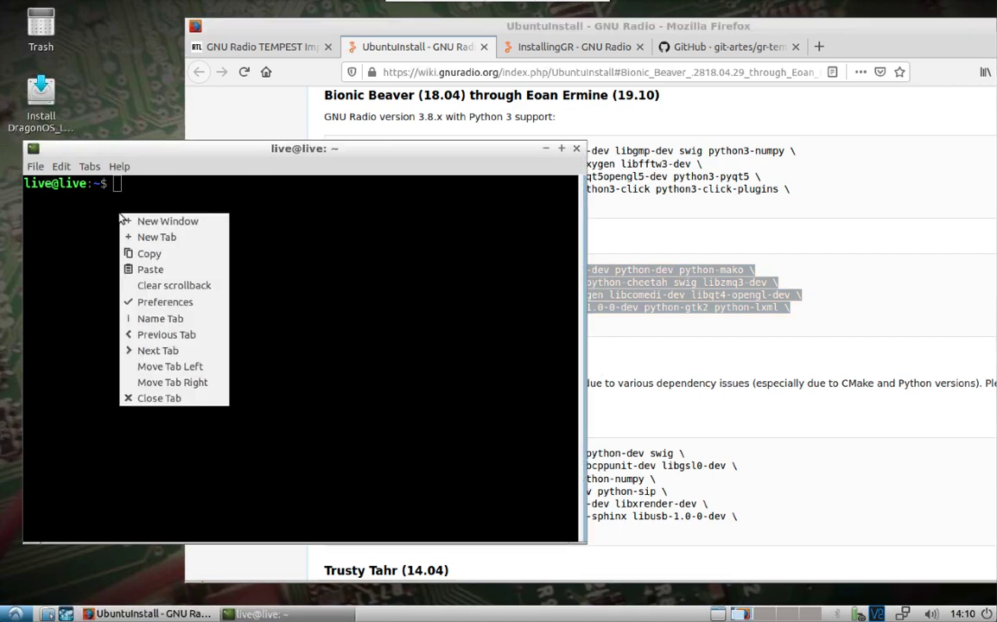
pyautogui.click(149, 269)
pyautogui.press('Return')
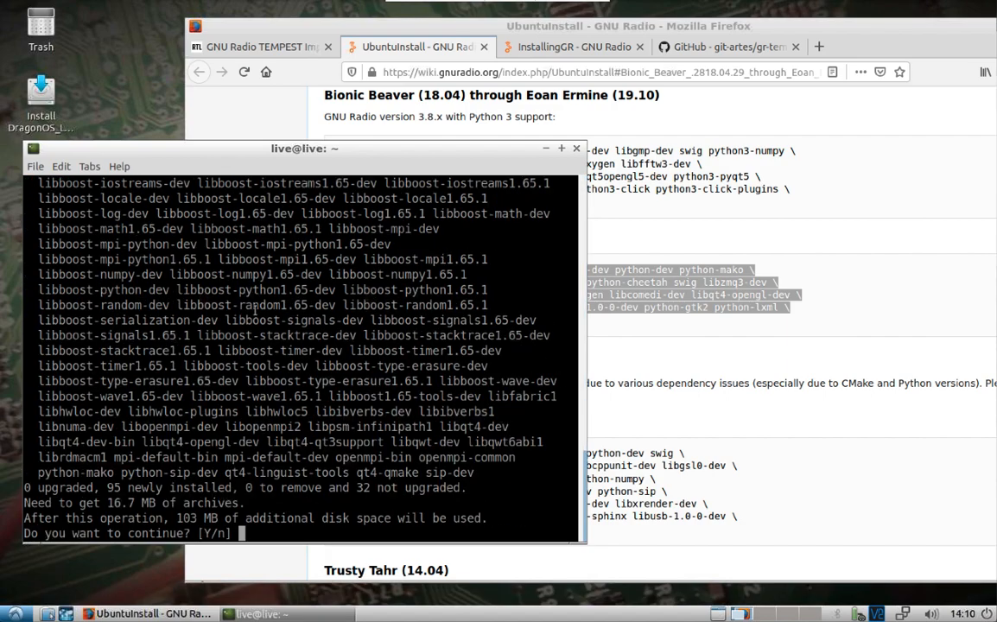
pyautogui.write('y')
pyautogui.press('Return')
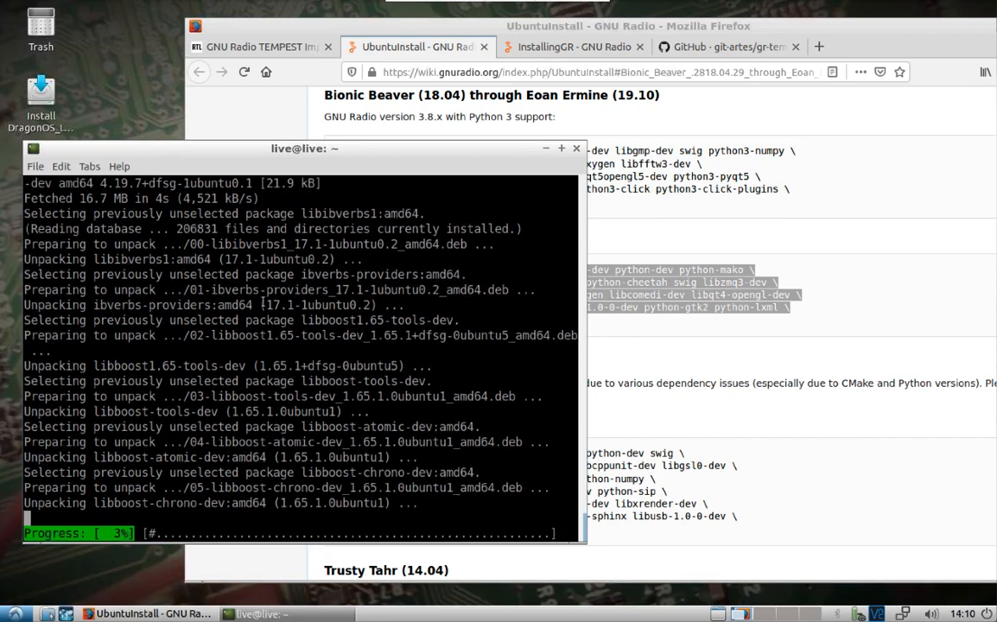
# - Copy the package name python-mako from the wiki and return to the terminal
pyautogui.click(742, 271)
pyautogui.moveTo(742, 271); pyautogui.dragTo(680, 271)
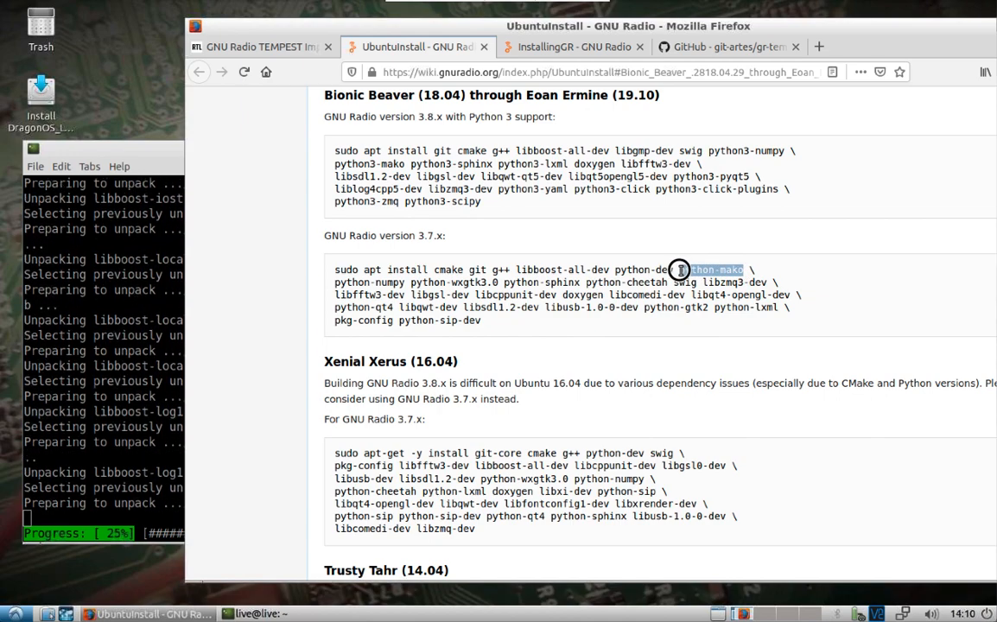
pyautogui.rightClick(680, 271)
pyautogui.click(696, 278)
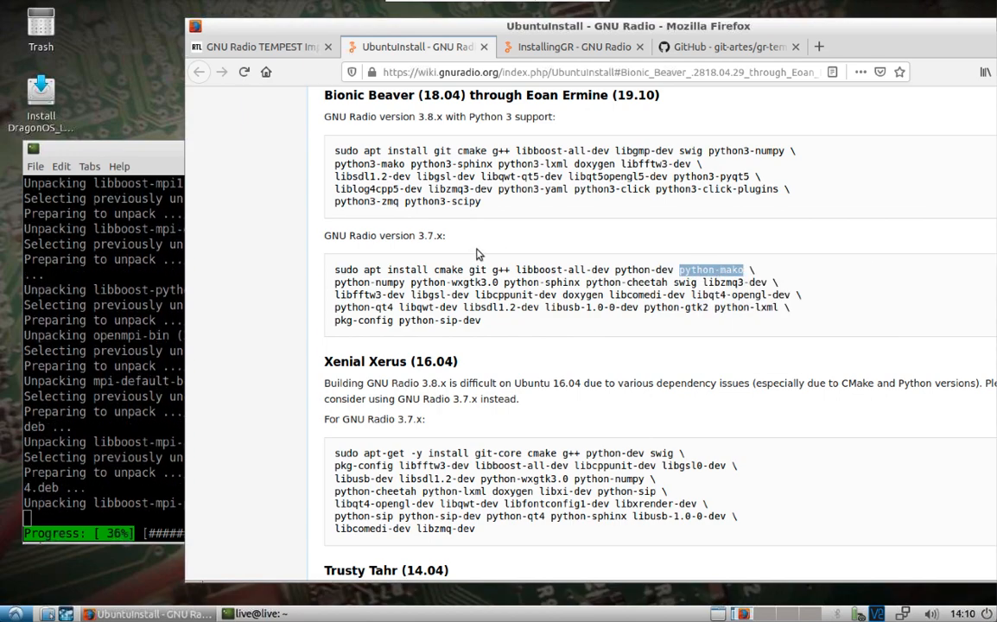
pyautogui.moveTo(112, 141); pyautogui.dragTo(115, 121)
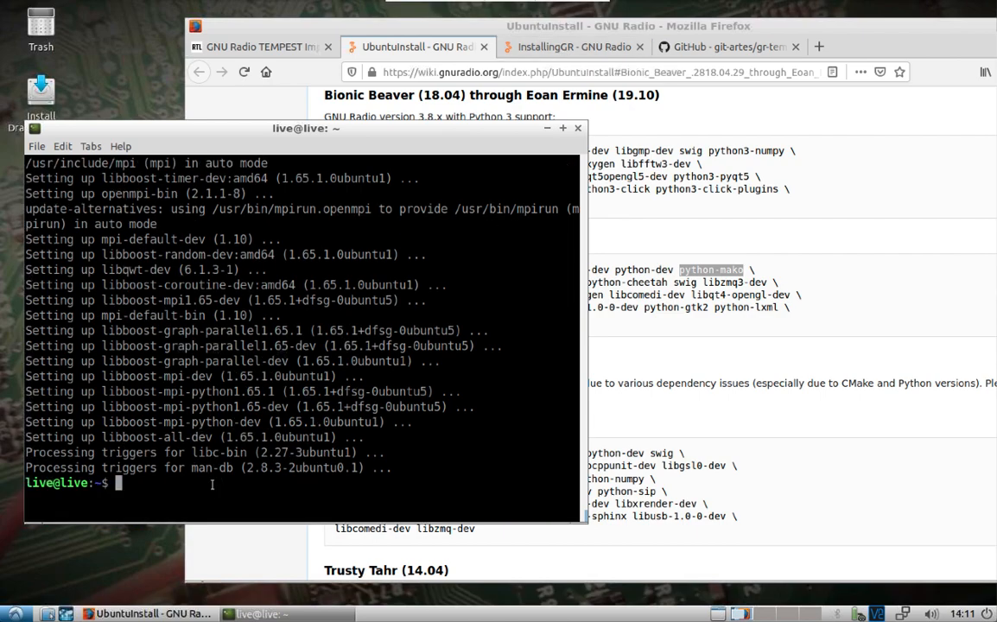
pyautogui.write('sudo apt ')
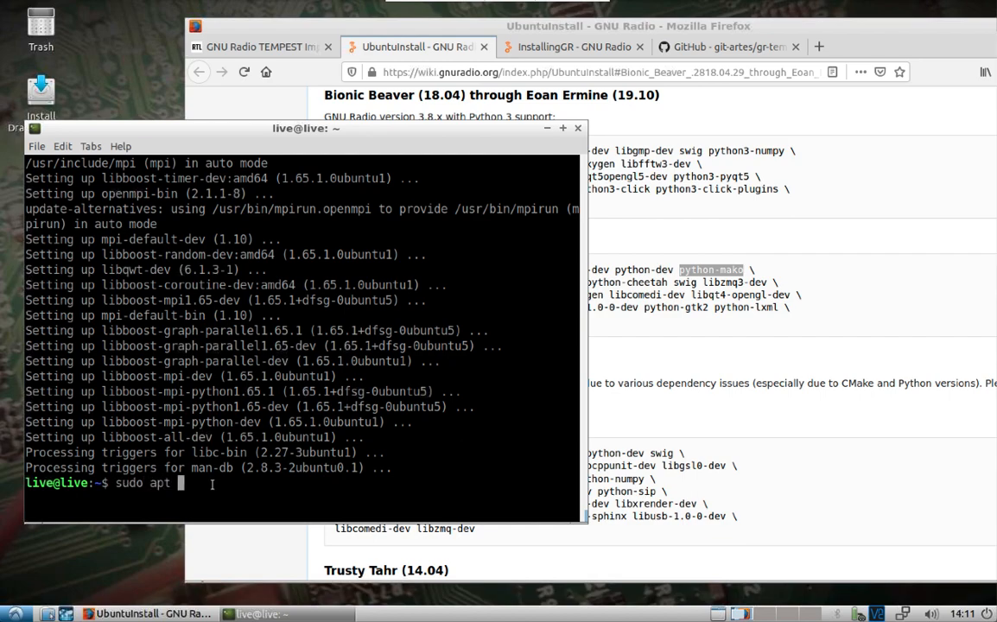
pyautogui.write('install')
# - Install python3-mako with sudo apt, editing the pasted package name, and confirm
pyautogui.rightClick(245, 302)
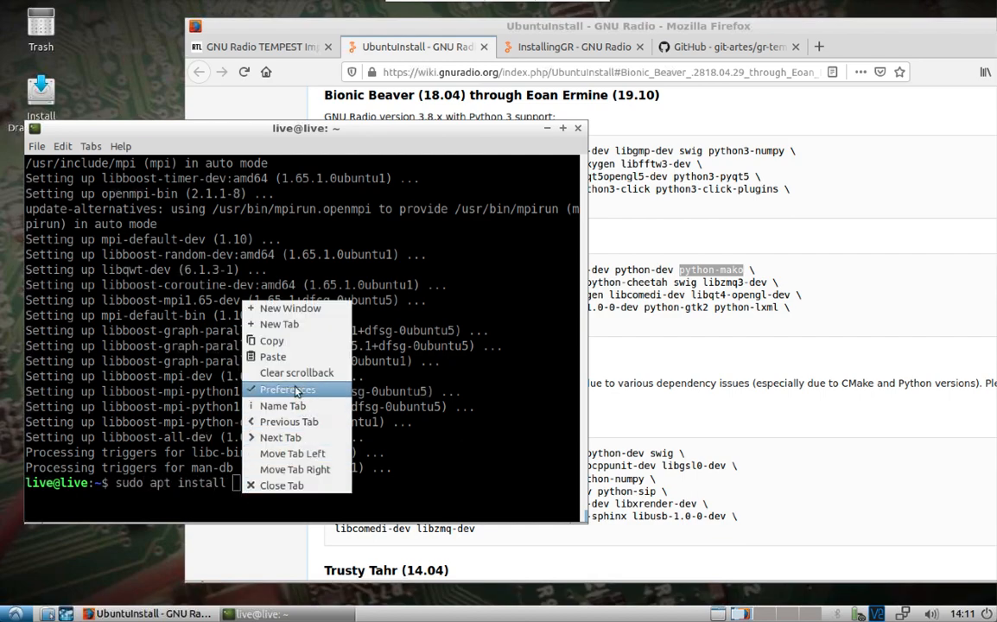
pyautogui.click(278, 356)
pyautogui.press('Left')
pyautogui.press('Left')
pyautogui.press('Left')
pyautogui.press('Left')
pyautogui.press('Left')
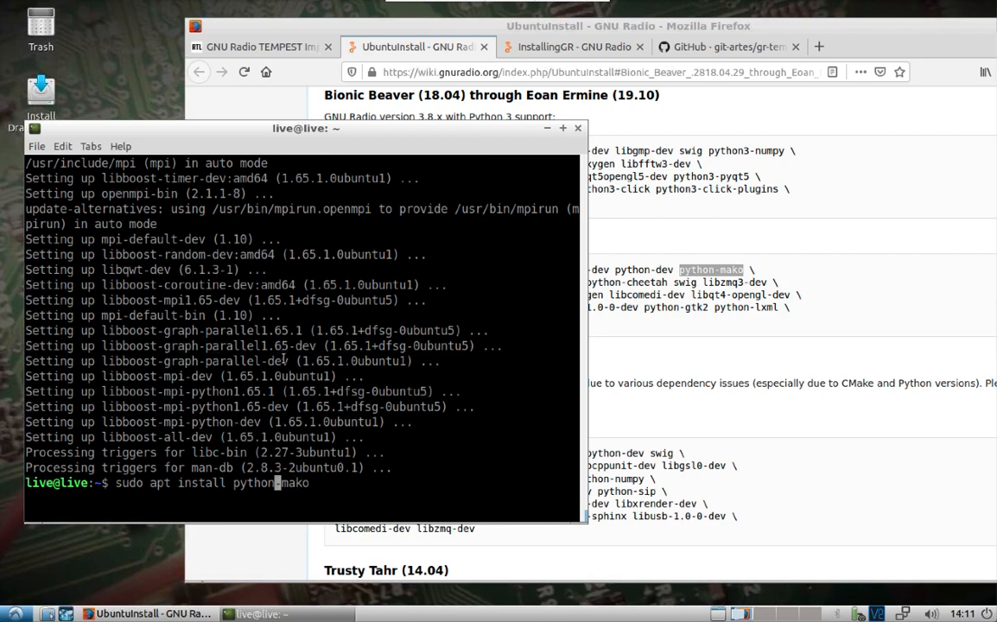
pyautogui.write('3')
pyautogui.press('Return')
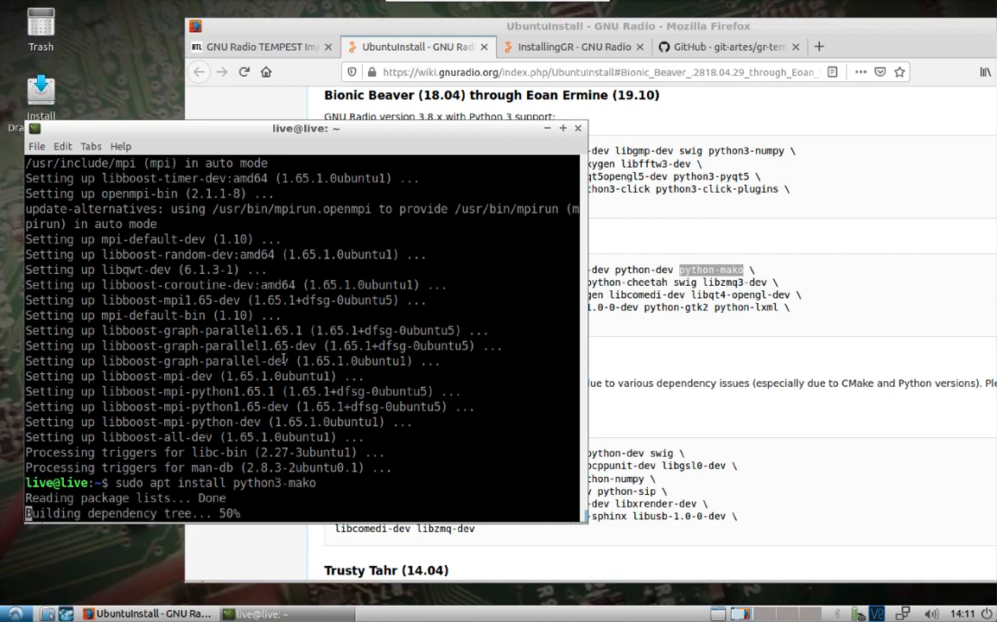
pyautogui.write('y')
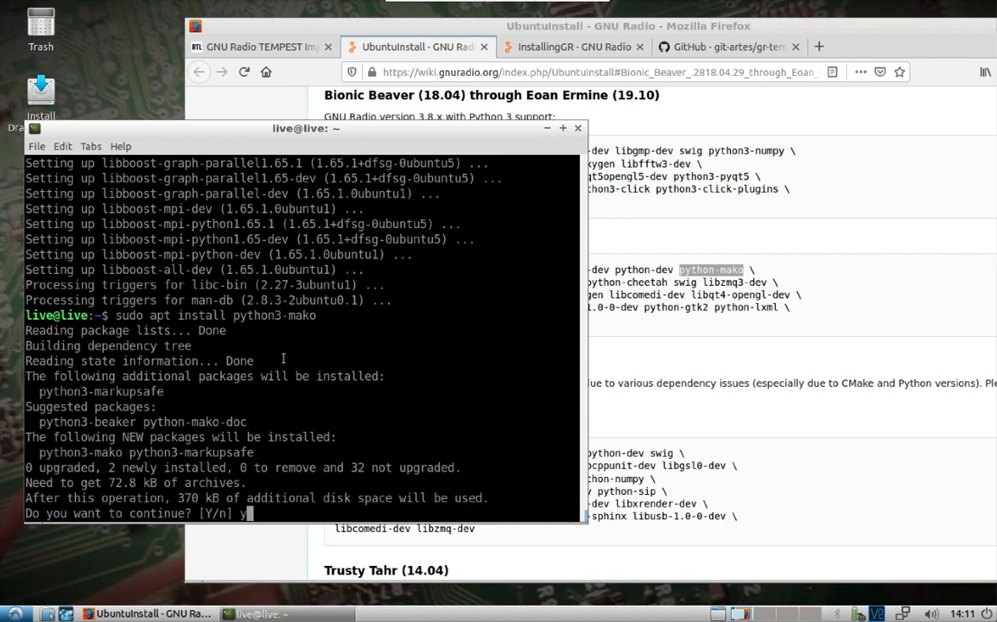
pyautogui.press('Return')
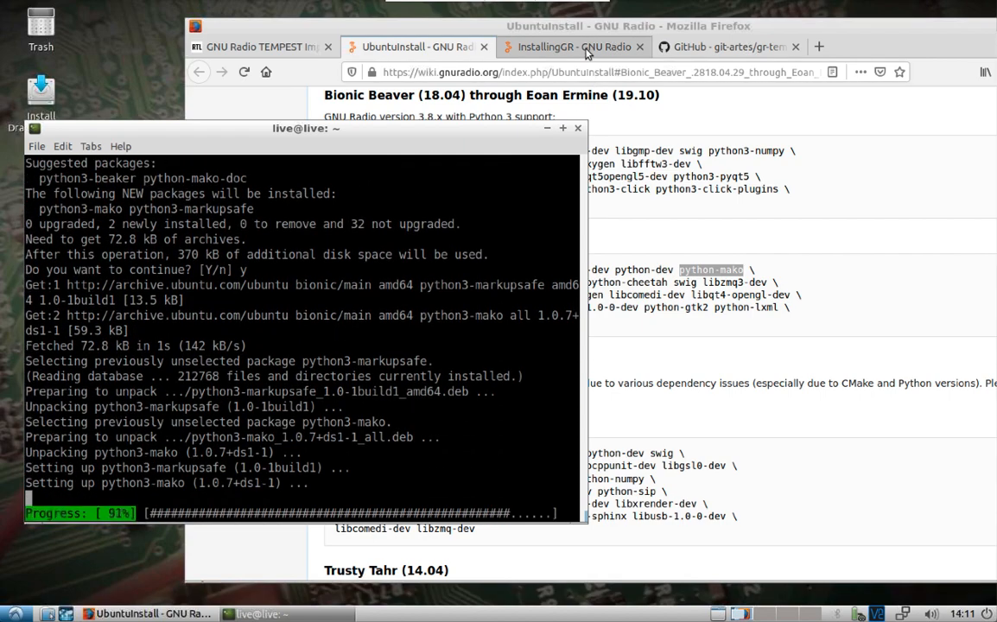
# - Clone the volk repository into /usr/src using the wiki's git clone command with sudo
pyautogui.click(586, 51)
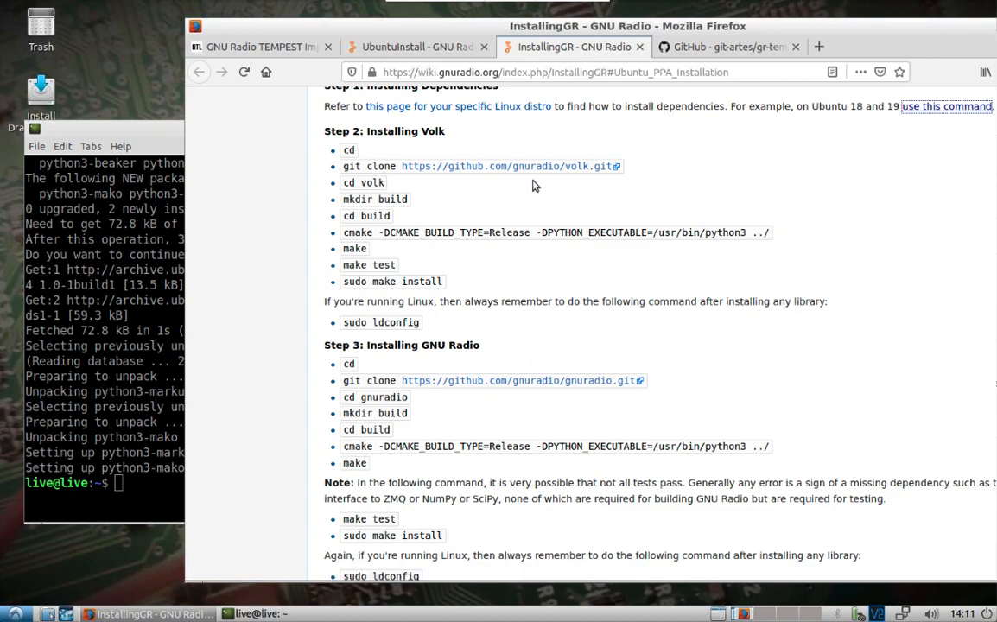
pyautogui.tripleClick(362, 167)
pyautogui.rightClick(362, 169)
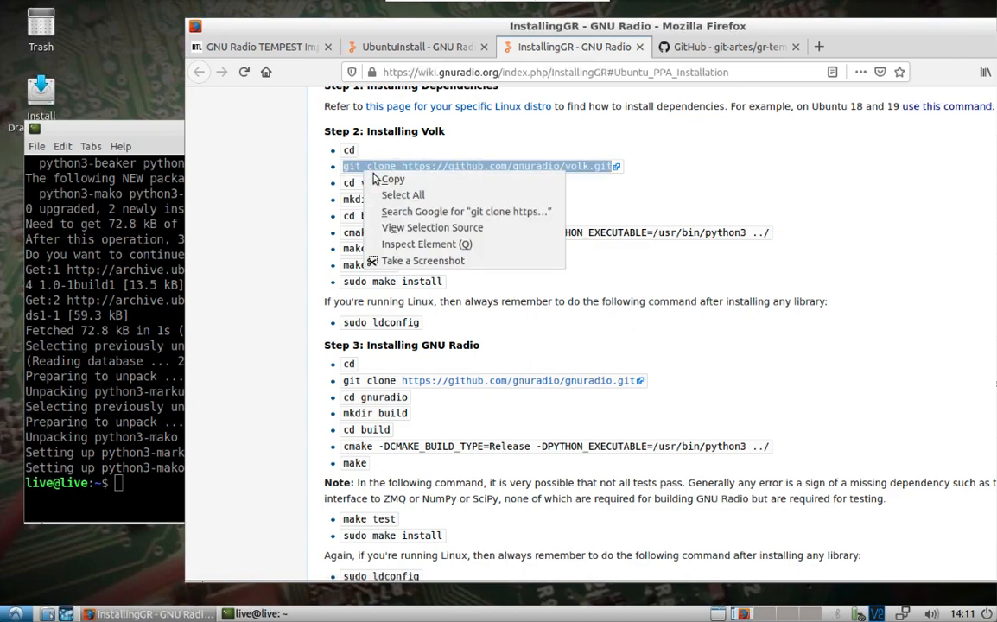
pyautogui.click(354, 178)
pyautogui.click(118, 408)
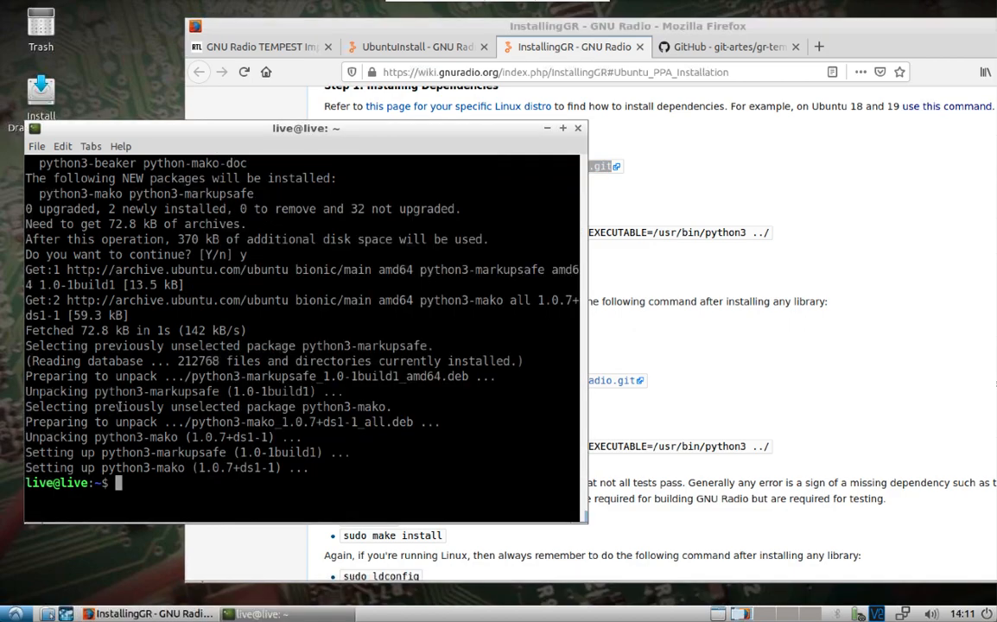
pyautogui.write('cd /usr/src/')
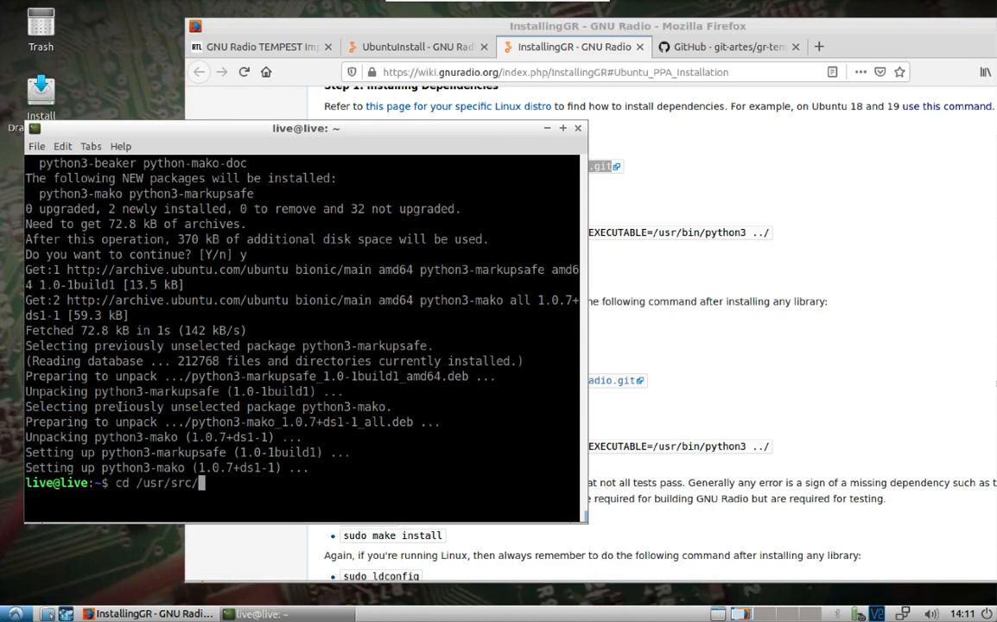
pyautogui.press('Return')
pyautogui.write('sudo')
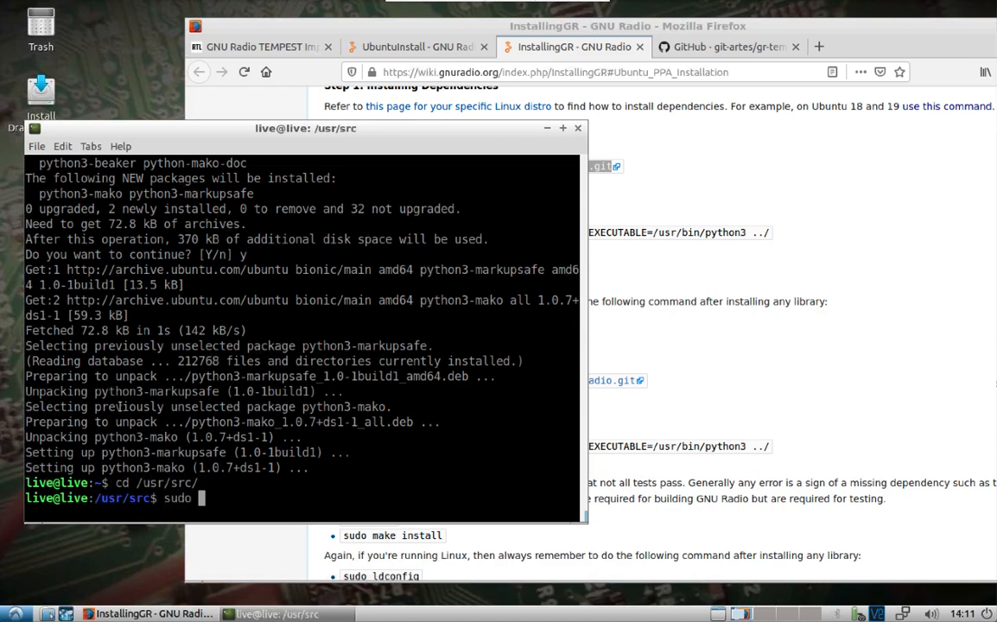
pyautogui.rightClick(219, 489)
pyautogui.click(259, 345)
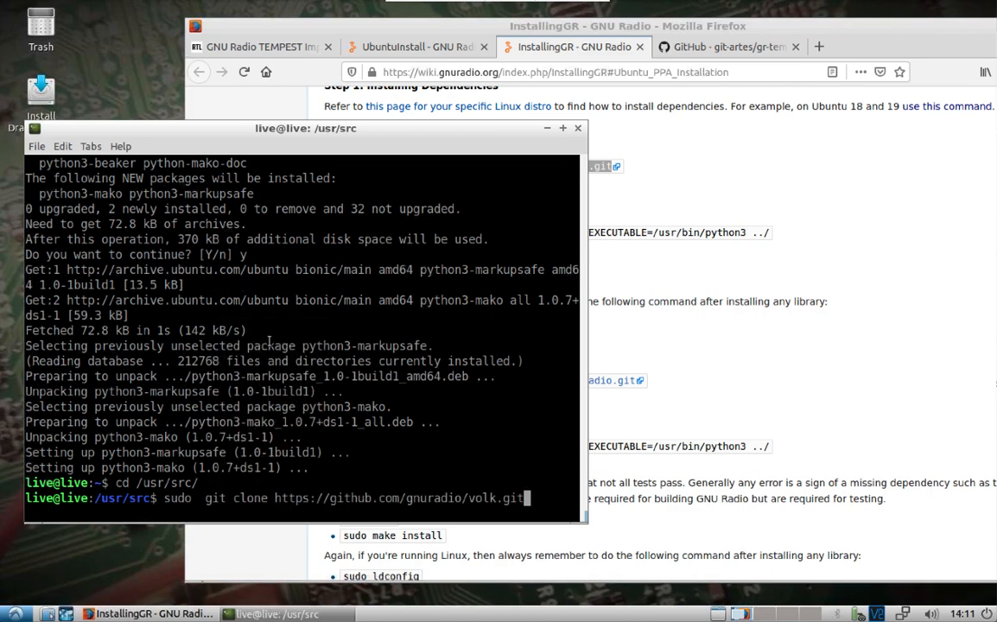
pyautogui.press('Return')
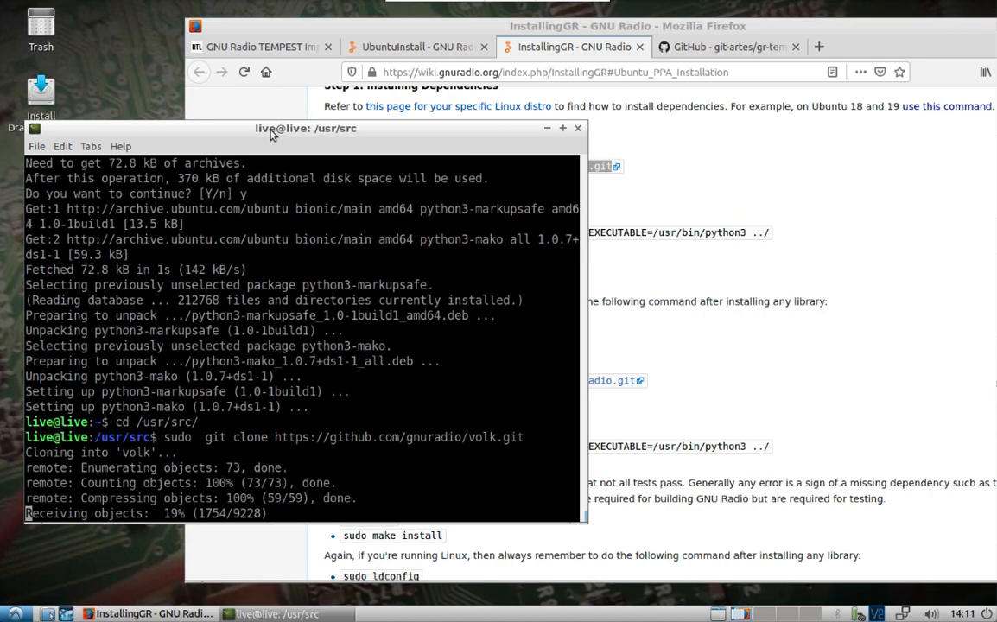
# - Enter the volk folder, create a build directory with sudo mkdir, and cd into it
pyautogui.moveTo(269, 127); pyautogui.dragTo(265, 93)
pyautogui.moveTo(391, 26); pyautogui.dragTo(544, 38)
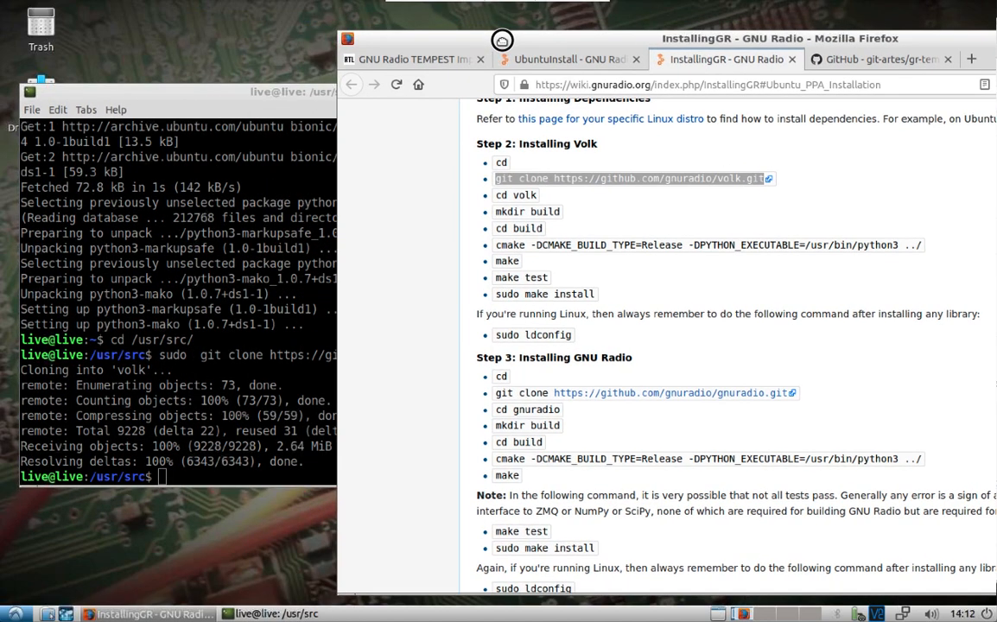
pyautogui.click(163, 461)
pyautogui.write('cd volk/')
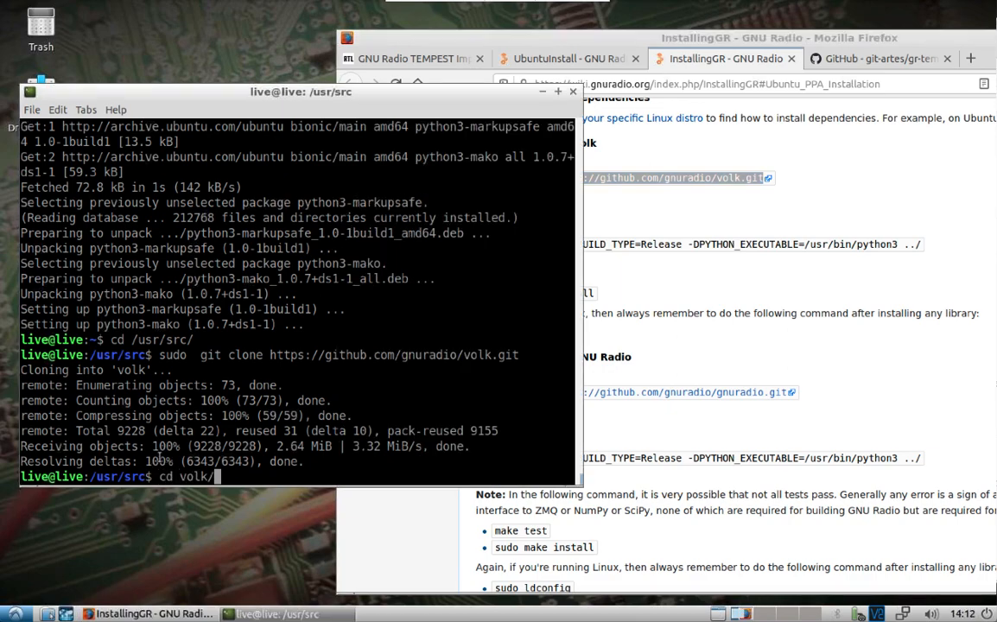
pyautogui.press('Return')
pyautogui.write('sudo md')
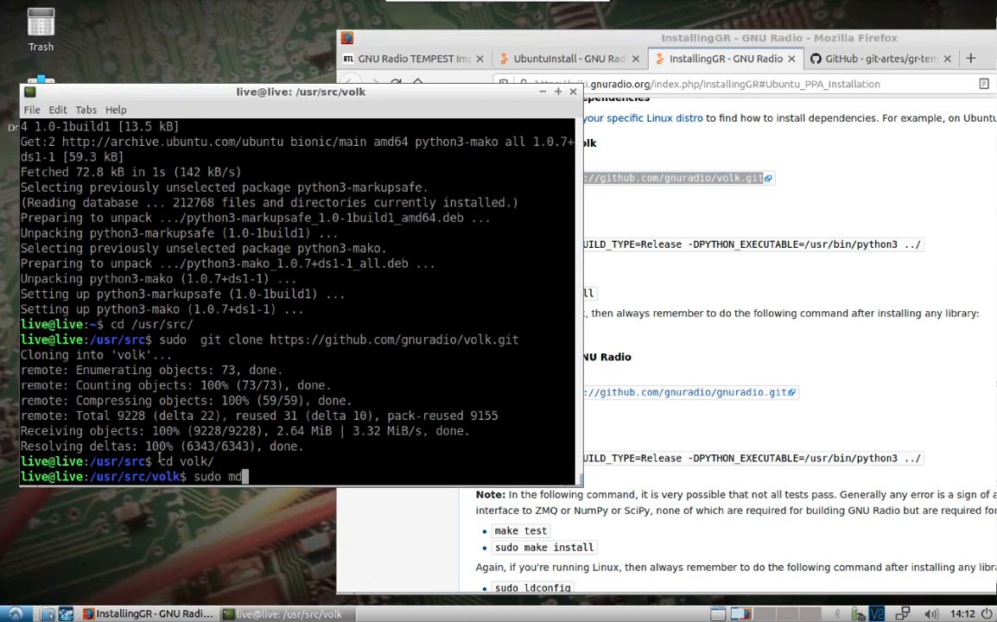
pyautogui.write('k')
pyautogui.press('BackSpace')
pyautogui.press('BackSpace')
pyautogui.write('kd')
pyautogui.write('ir build')
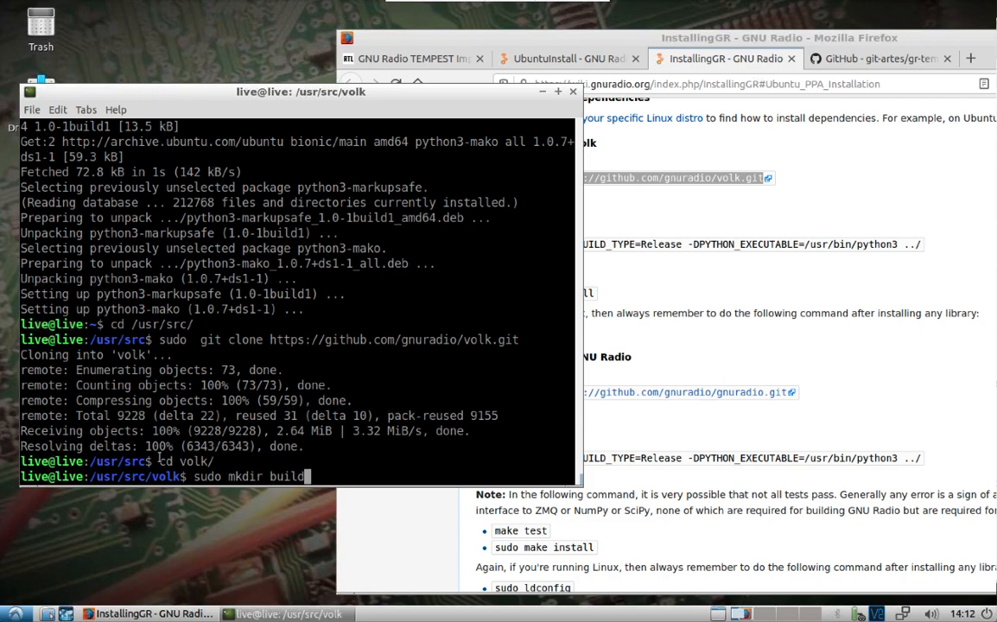
pyautogui.press('Return')
pyautogui.write('cd bui')
pyautogui.press('Tab')
pyautogui.press('Return')
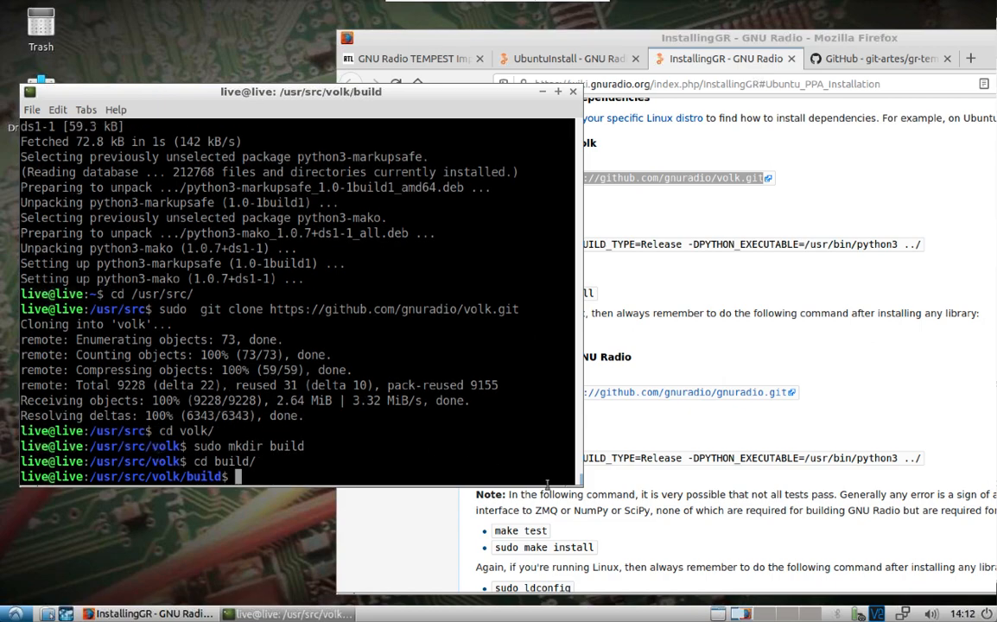
# - Copy the volk cmake command line from the wiki
pyautogui.click(621, 253)
pyautogui.tripleClick(575, 247)
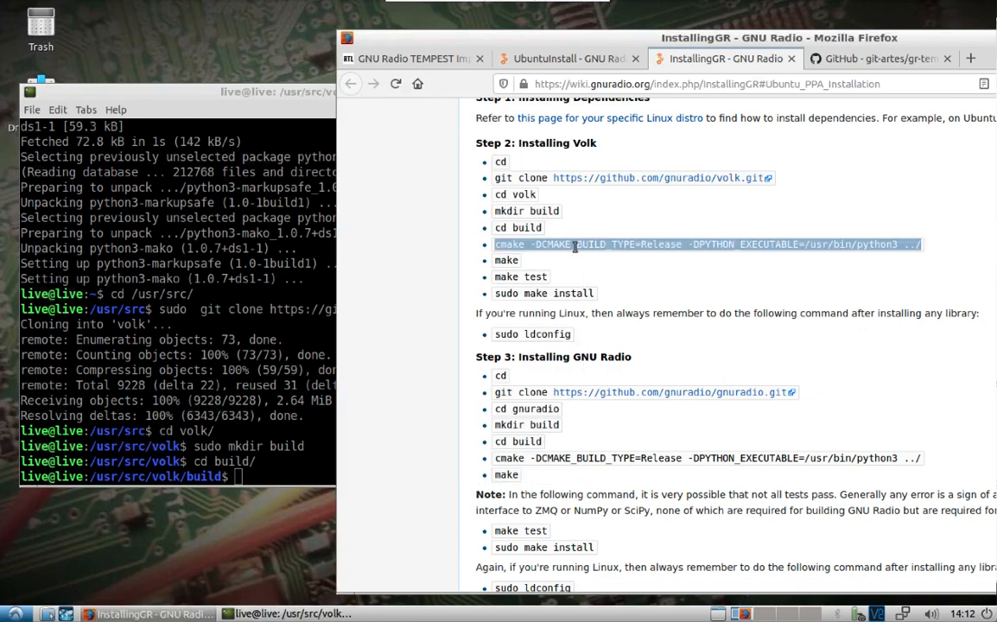
pyautogui.rightClick(574, 246)
pyautogui.click(597, 256)
# - Run the volk cmake Release configuration with Python 3 from the build folder using sudo
pyautogui.click(309, 439)
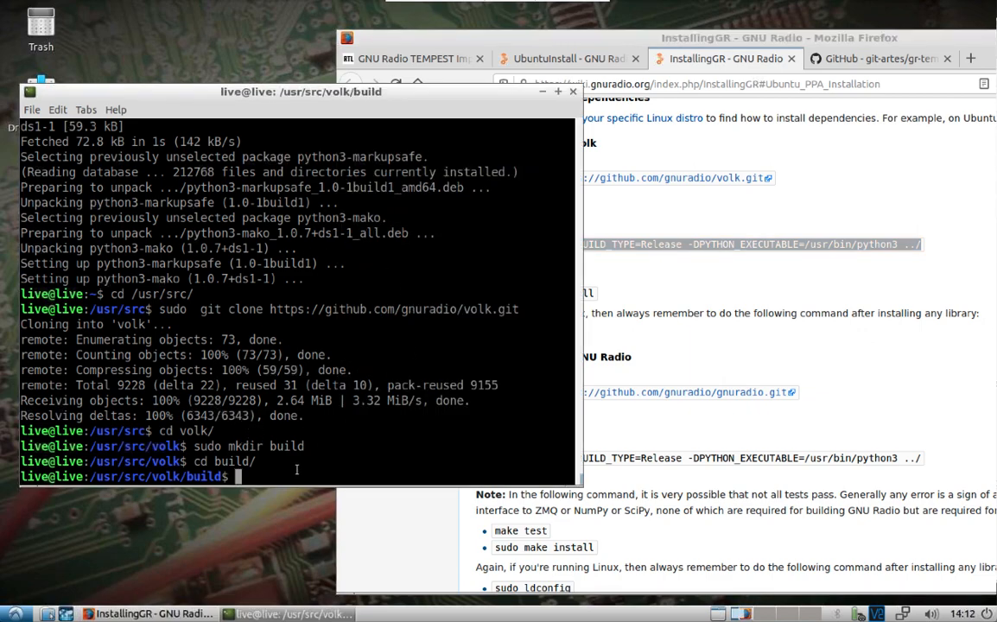
pyautogui.rightClick(296, 469)
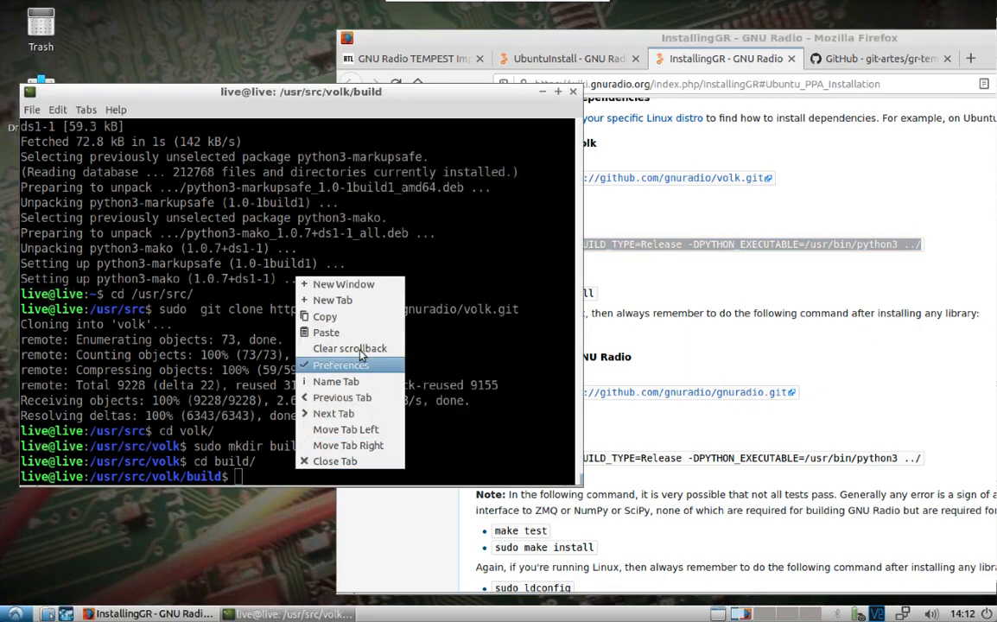
pyautogui.click(248, 466)
pyautogui.write('sudo')
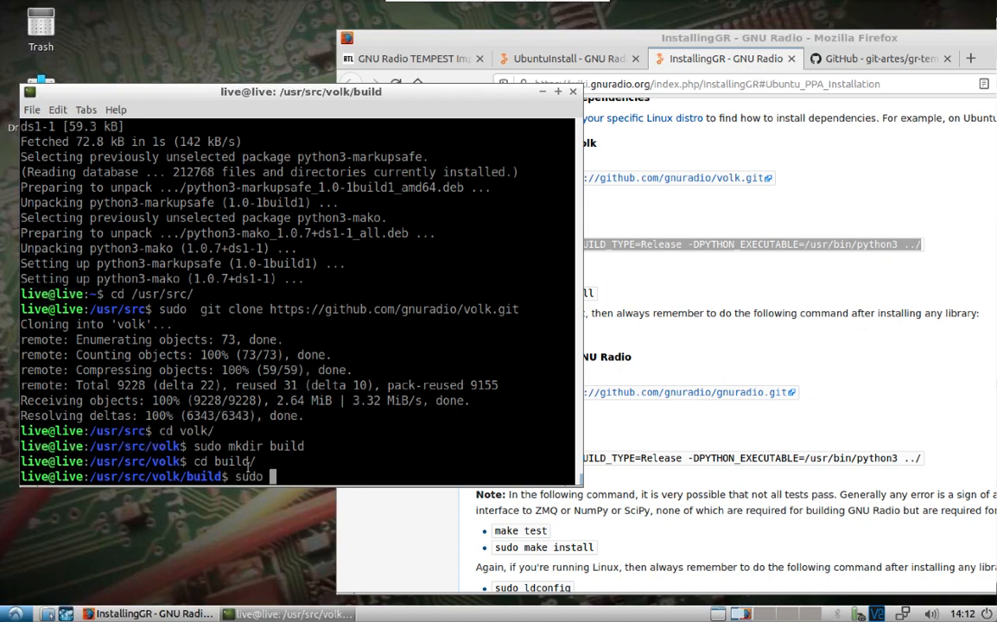
pyautogui.rightClick(307, 480)
pyautogui.click(338, 345)
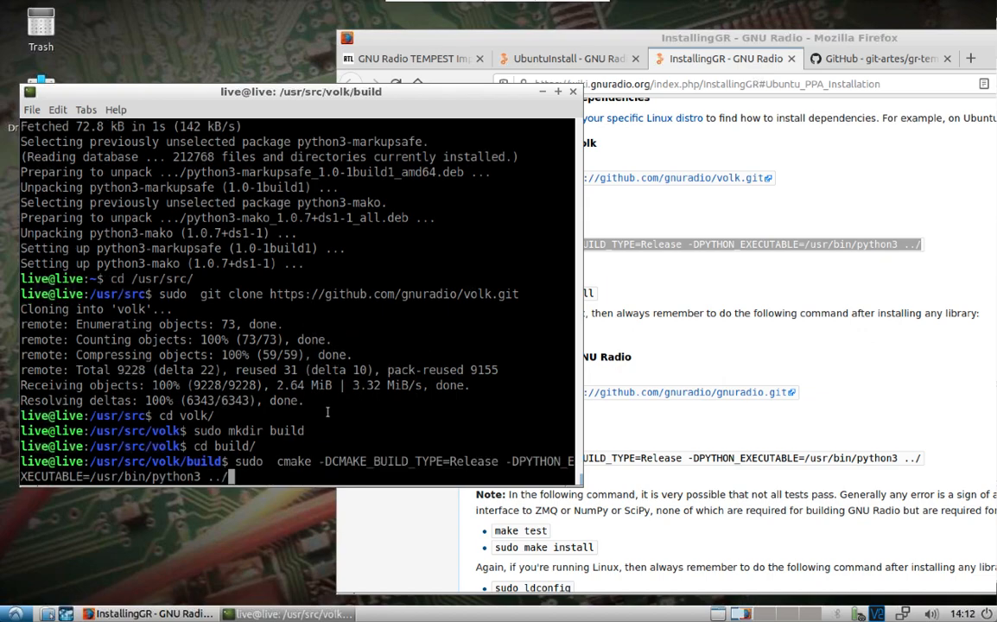
pyautogui.press('Return')
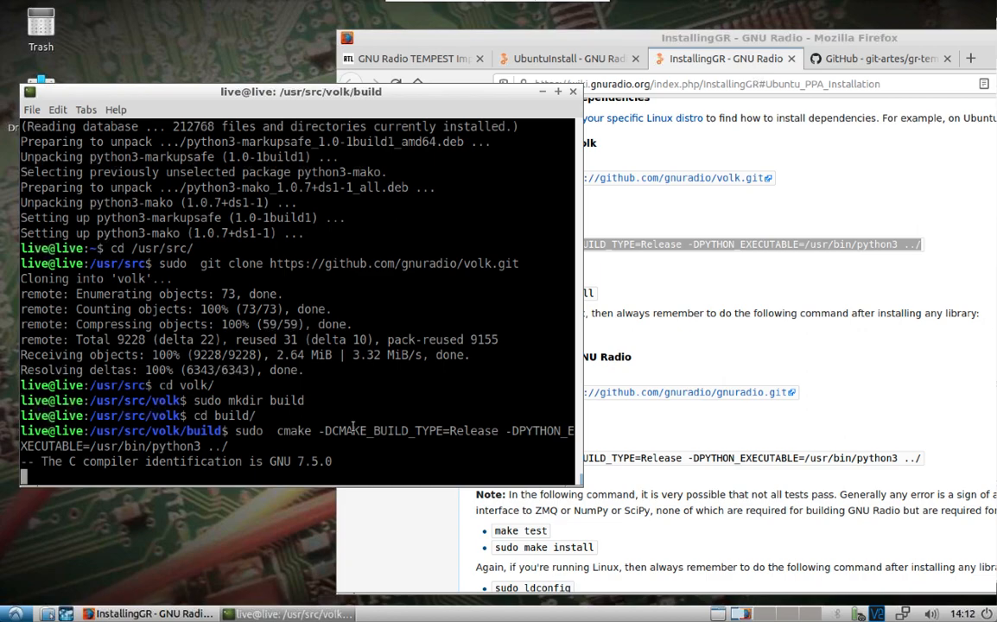
# - Select the ldconfig command on the wiki and return to the terminal
pyautogui.click(756, 290)
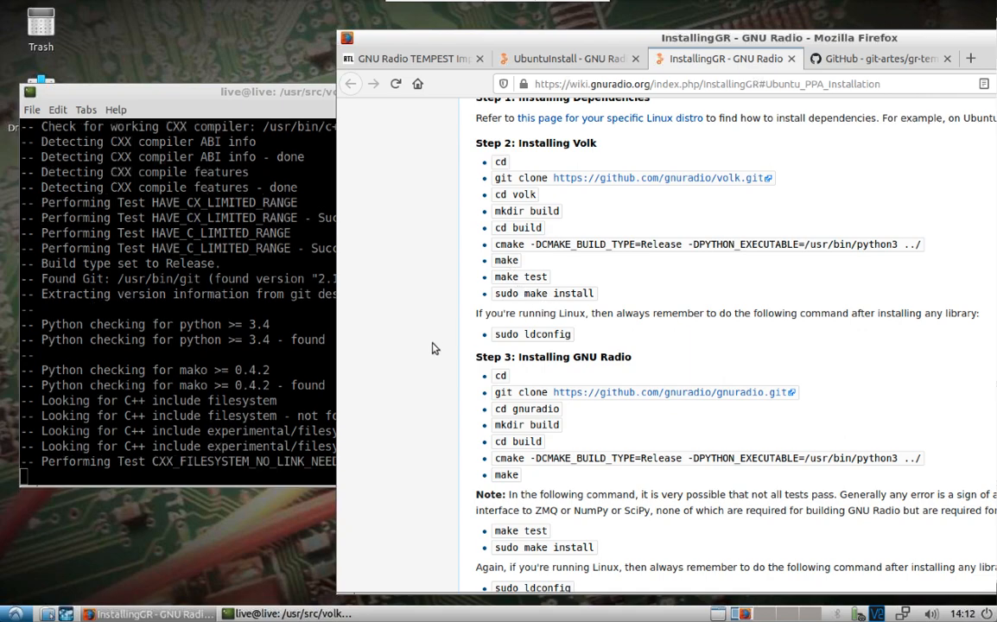
pyautogui.moveTo(523, 334); pyautogui.dragTo(571, 333)
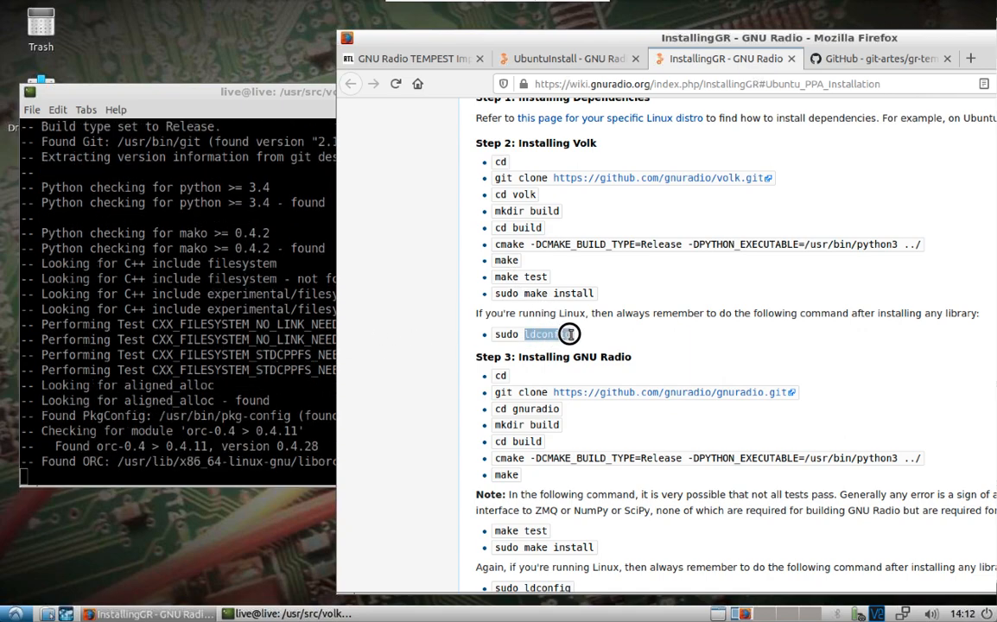
pyautogui.click(314, 388)
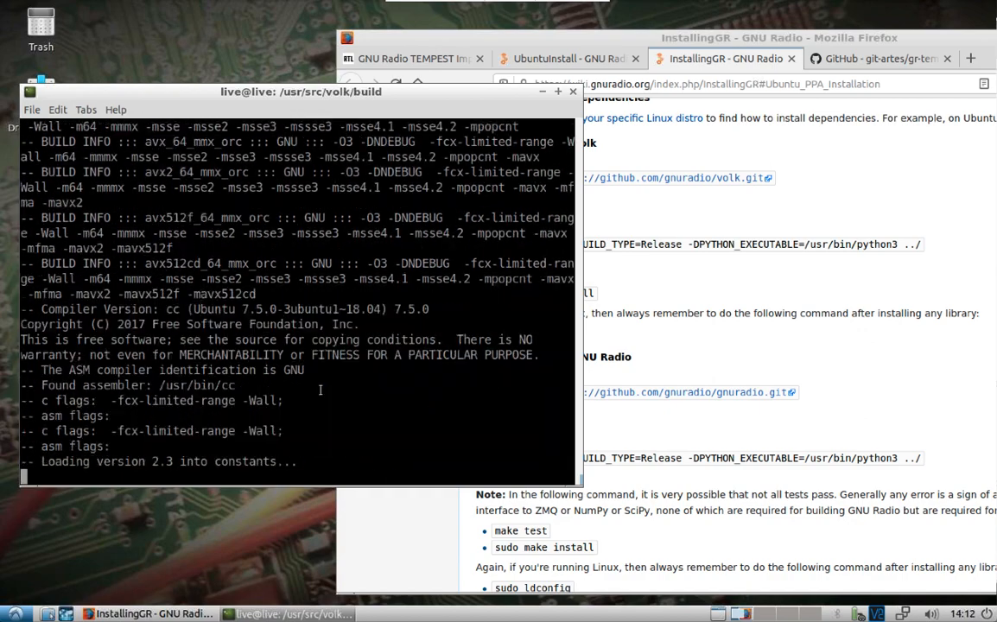
pyautogui.write('sudo make')
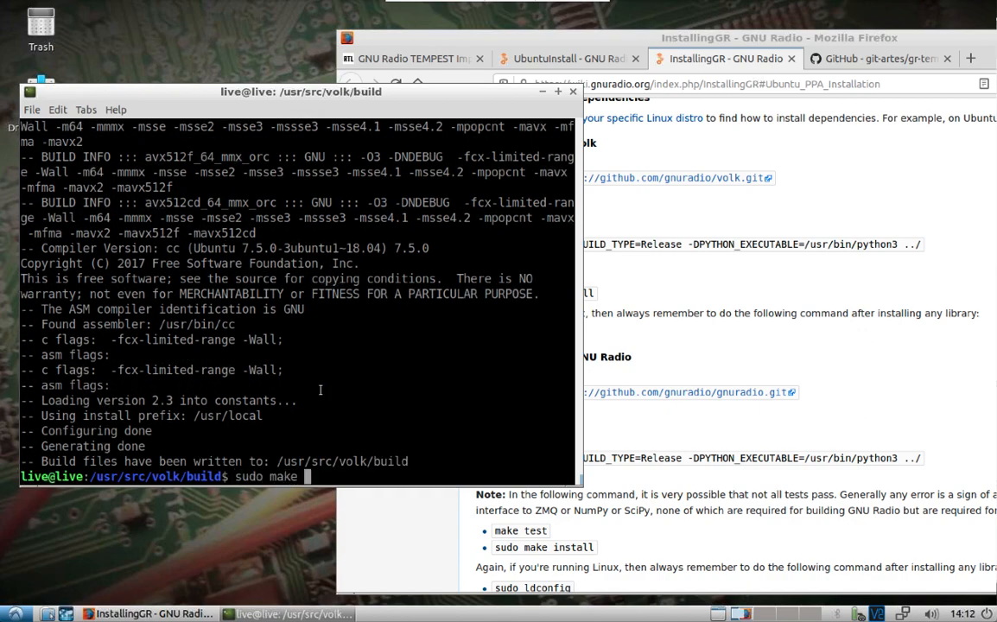
# - Start sudo make to compile volk, then bring up the applications menu
pyautogui.press('Return')
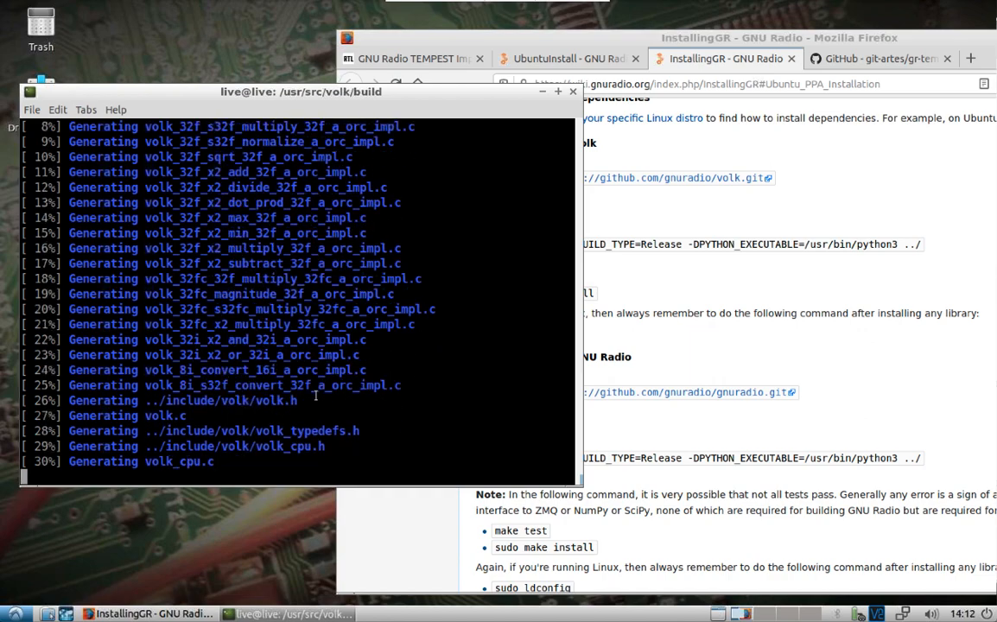
pyautogui.click(15, 611)
pyautogui.moveTo(47, 538)
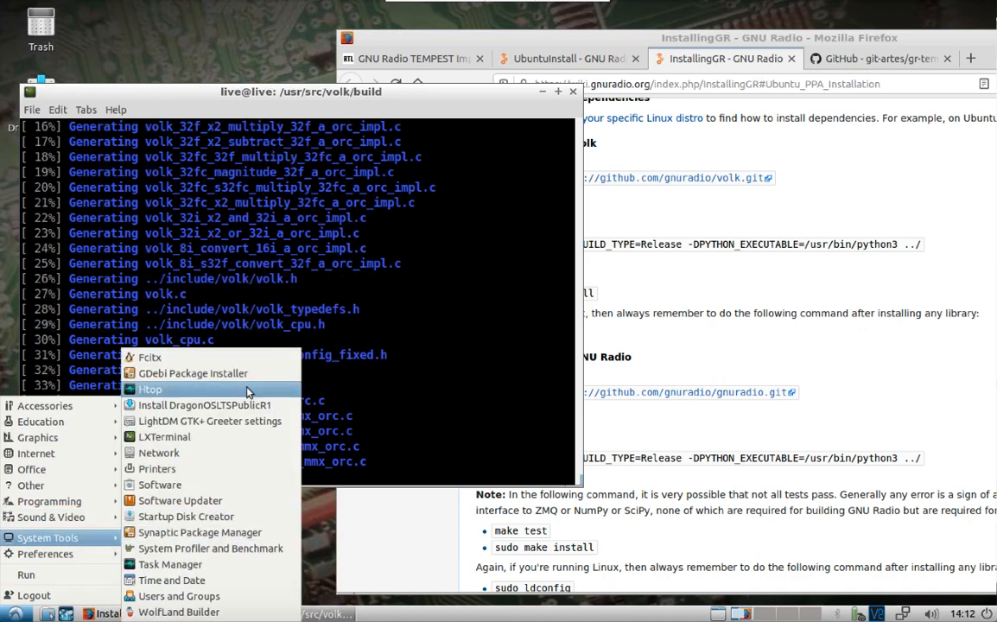
# - Launch a second terminal window and enlarge it on the desktop
pyautogui.click(250, 437)
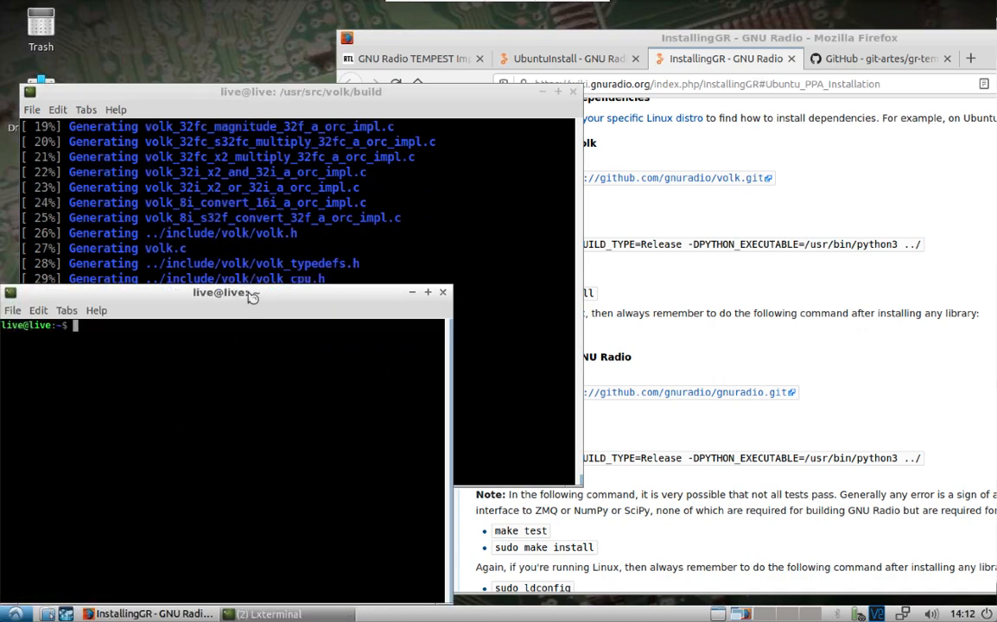
pyautogui.moveTo(250, 293); pyautogui.dragTo(393, 167)
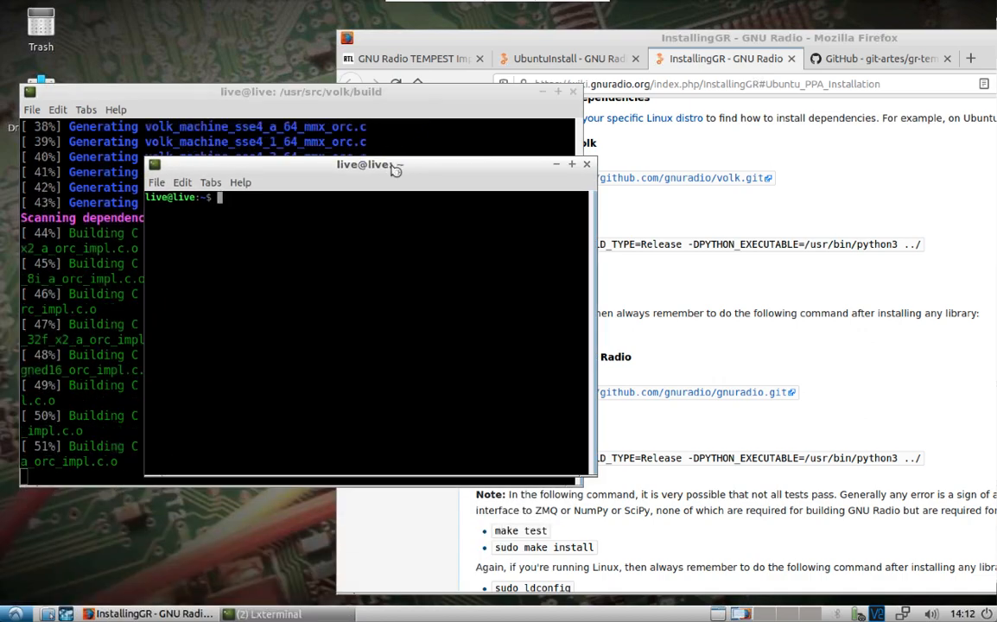
pyautogui.moveTo(596, 476); pyautogui.dragTo(707, 560)
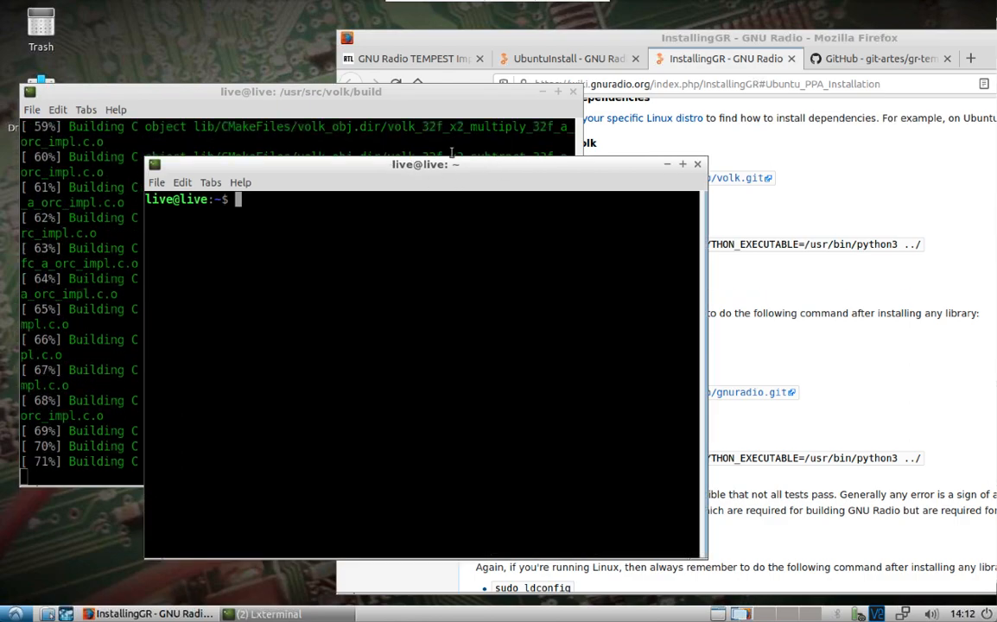
pyautogui.moveTo(708, 165); pyautogui.dragTo(756, 118)
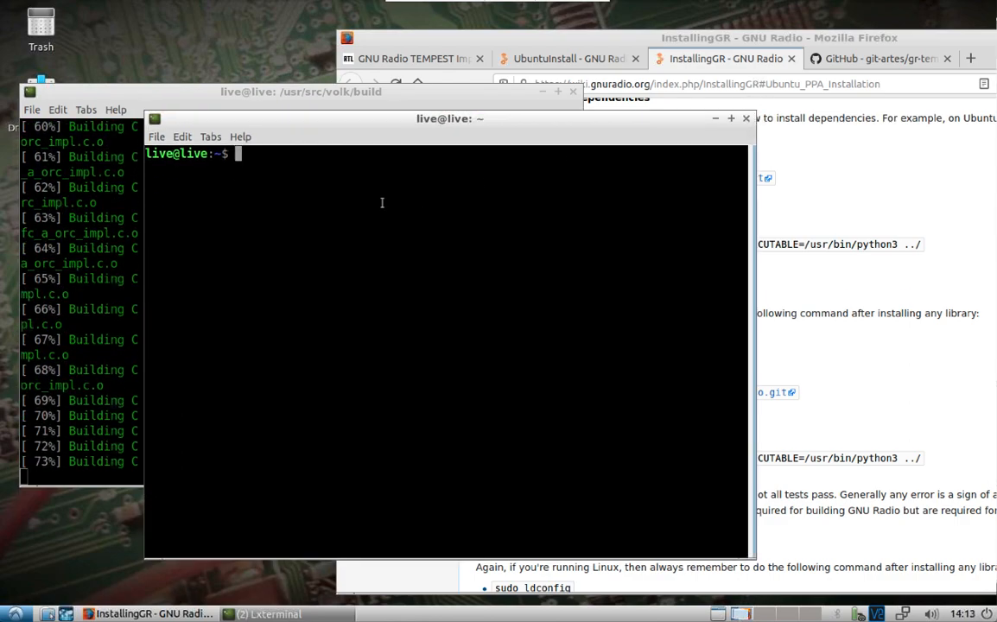
pyautogui.write('cd')
# - Change into /usr/src in the new terminal and switch to the gr-tempest GitHub page
pyautogui.press('BackSpace')
pyautogui.press('BackSpace')
pyautogui.write('cd')
pyautogui.write(' /usr/src/')
pyautogui.press('Return')
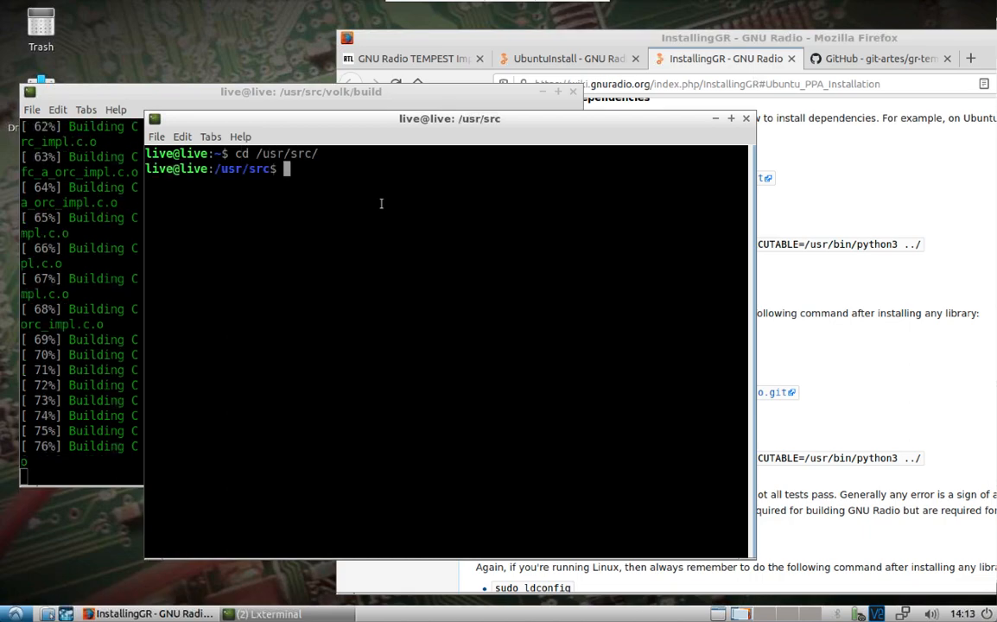
pyautogui.click(864, 59)
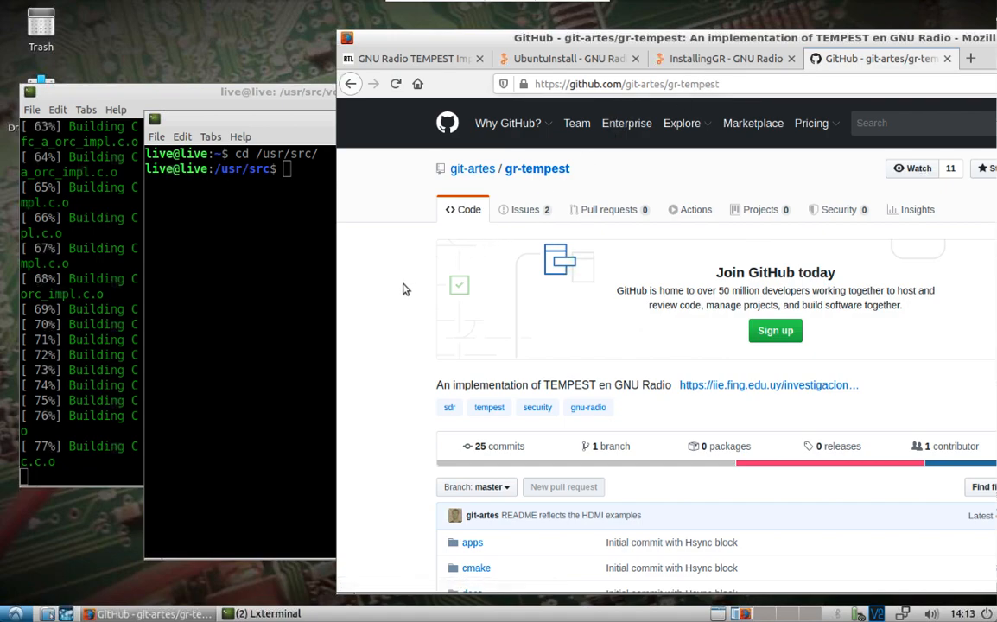
pyautogui.scroll(-5, 402, 289)
pyautogui.scroll(-10, 398, 280)
pyautogui.scroll(-1, 399, 280)
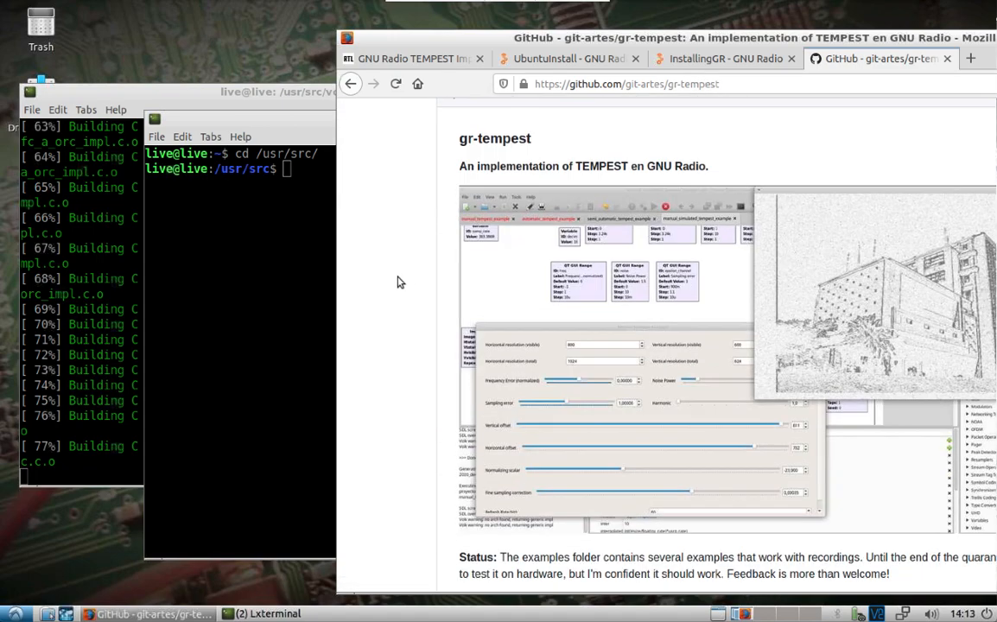
pyautogui.scroll(-7, 819, 329)
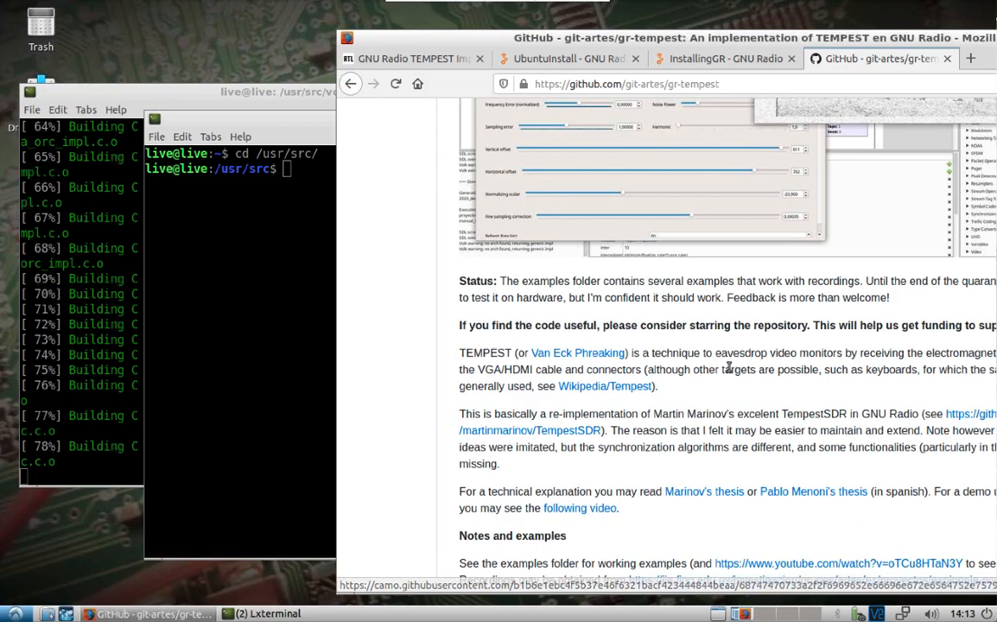
pyautogui.scroll(-5, 717, 373)
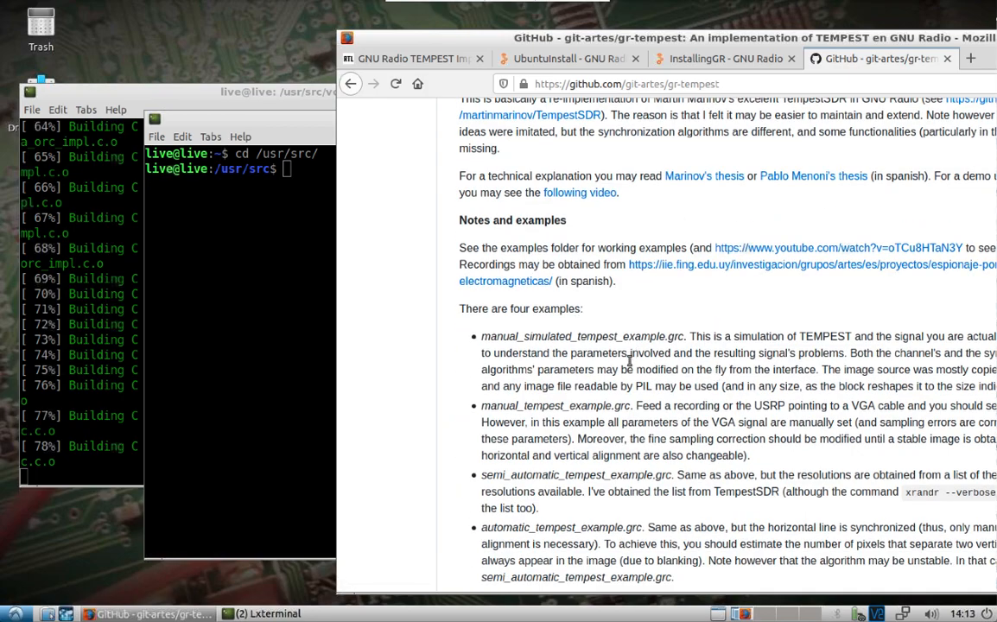
pyautogui.scroll(-3, 564, 378)
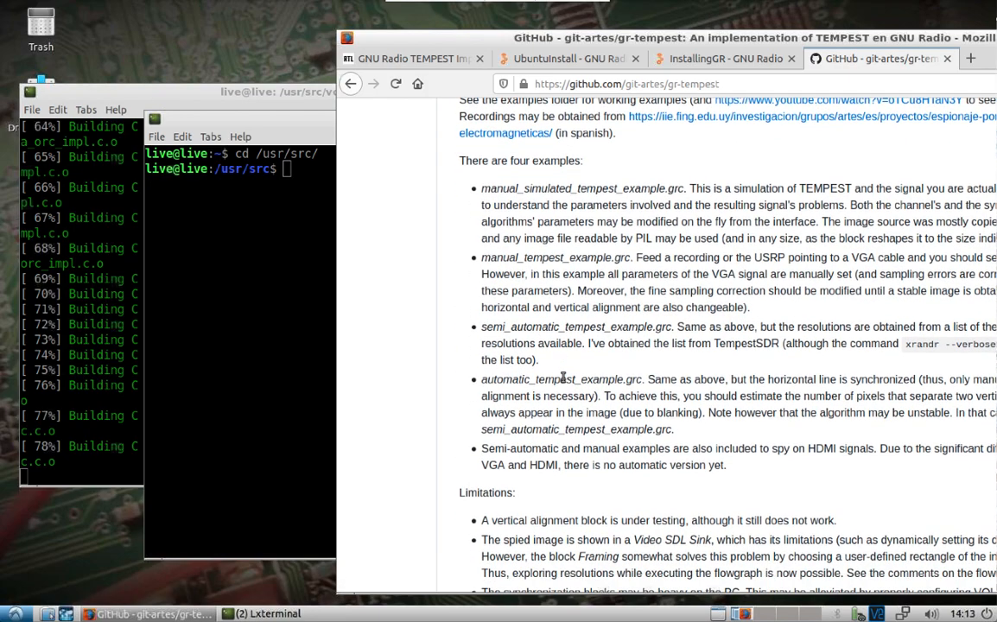
pyautogui.scroll(-5, 563, 378)
pyautogui.scroll(-2, 545, 371)
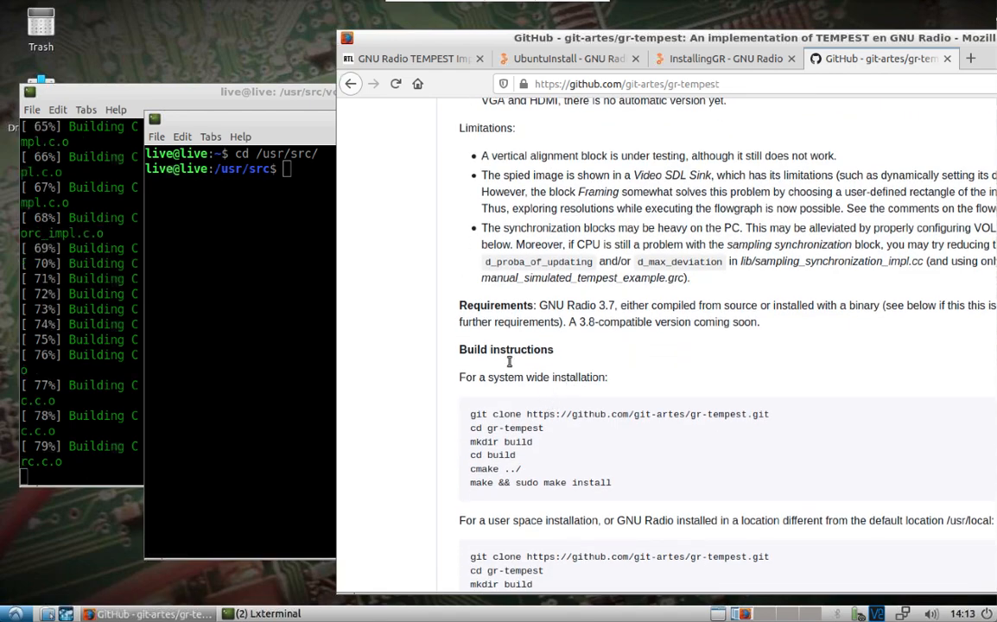
# - Copy the git clone line from the gr-tempest README's build instructions
pyautogui.tripleClick(684, 414)
pyautogui.rightClick(622, 421)
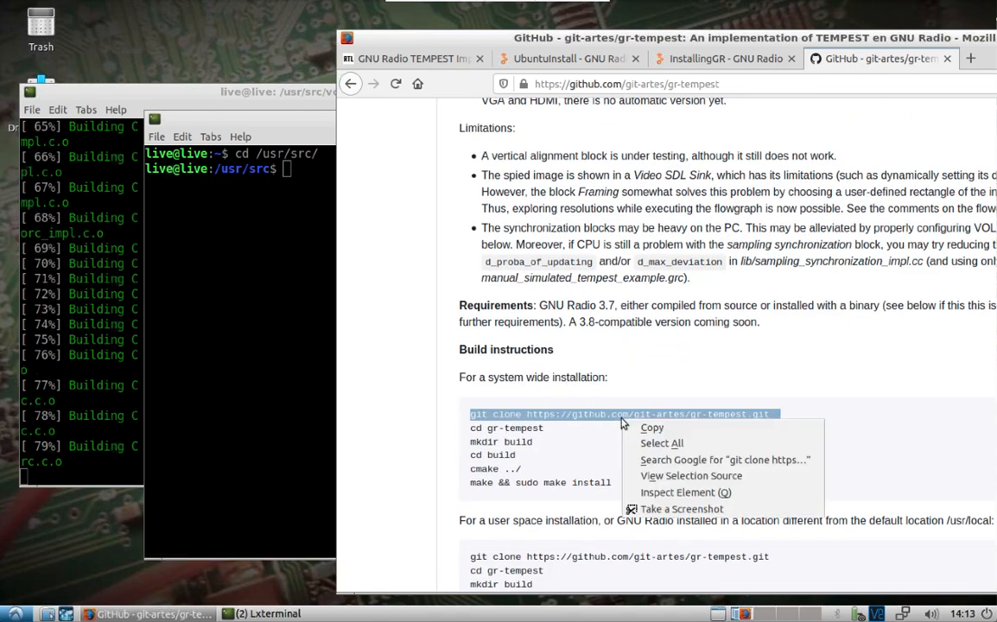
pyautogui.click(652, 428)
# - Clone the gr-tempest repository into /usr/src with sudo and the pasted command
pyautogui.click(239, 239)
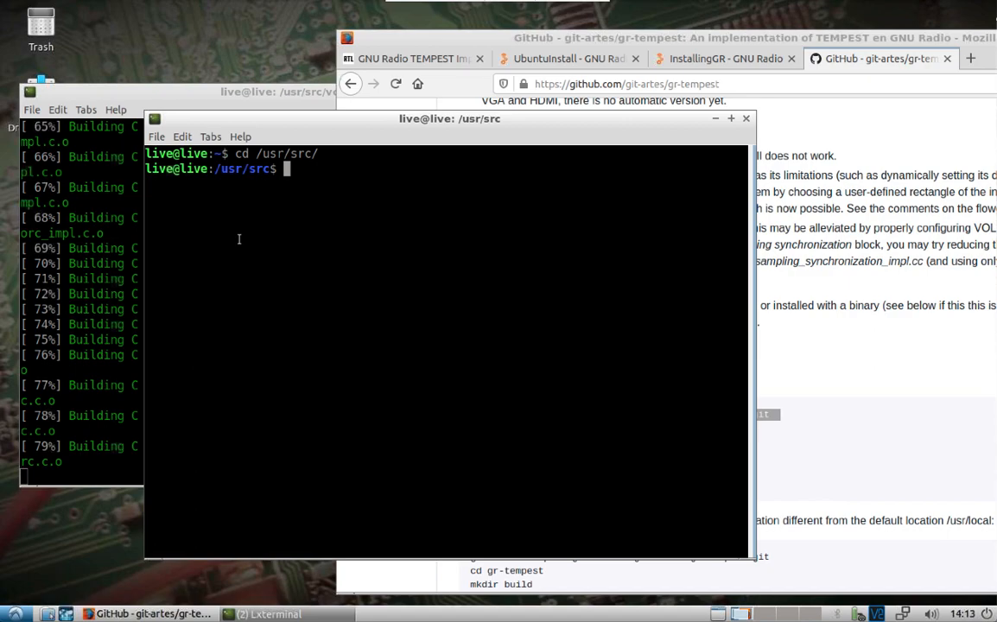
pyautogui.write('sudo')
pyautogui.click(938, 448)
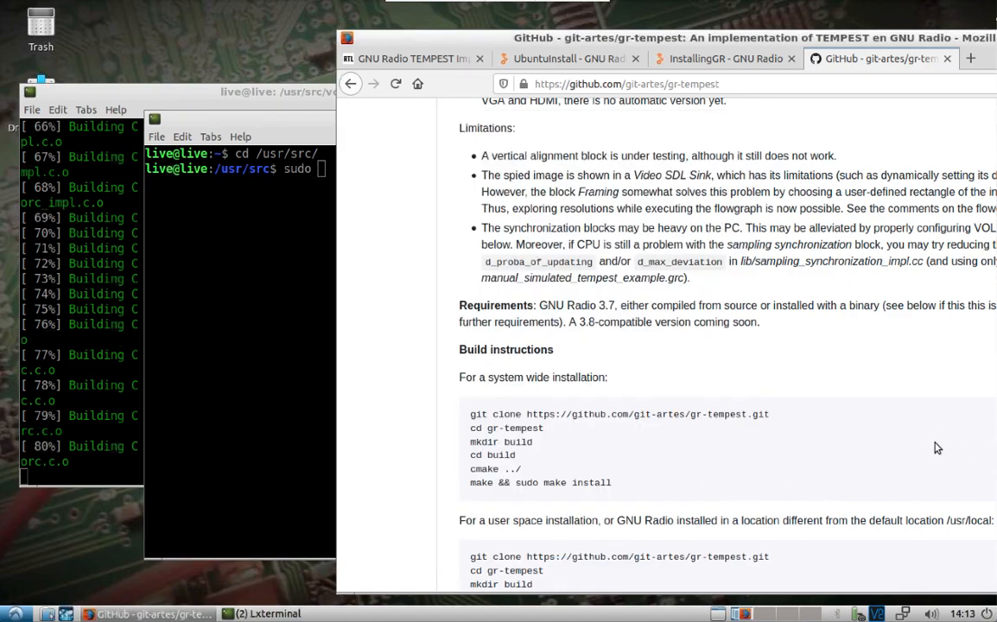
pyautogui.click(270, 194)
pyautogui.rightClick(325, 164)
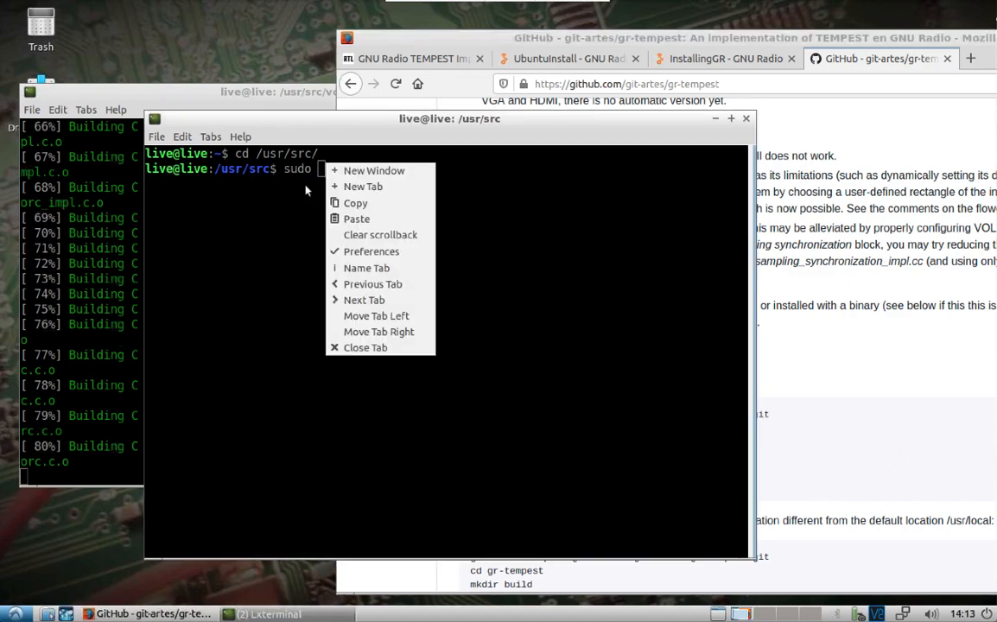
pyautogui.click(357, 218)
pyautogui.press('Return')
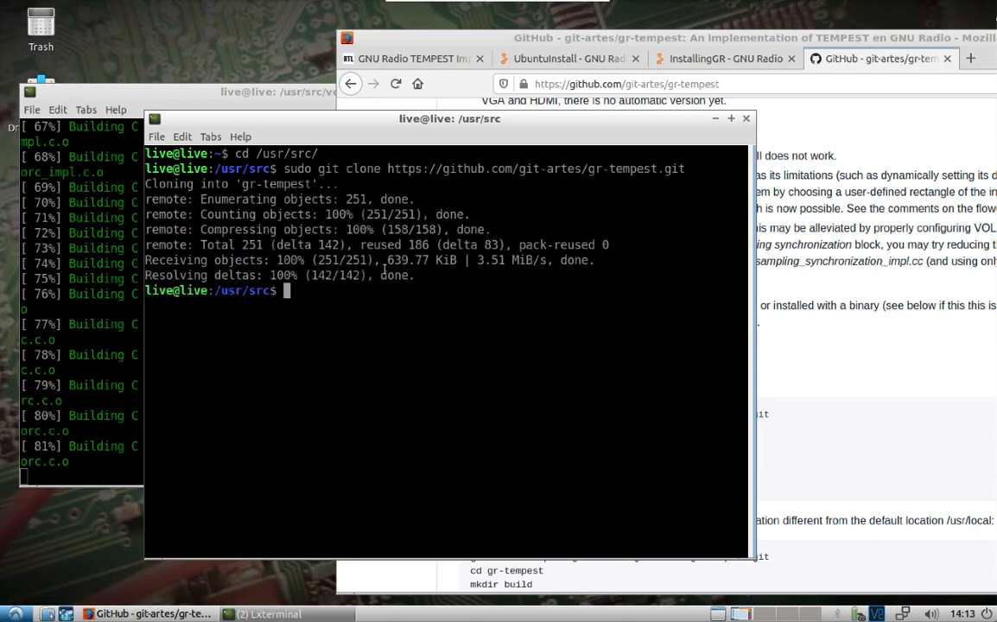
pyautogui.write('cd g')
pyautogui.write('r-t')
# - Enter gr-tempest, create a build folder with sudo mkdir, cd into it, and enlarge the window
pyautogui.press('Tab')
pyautogui.press('Return')
pyautogui.write('su')
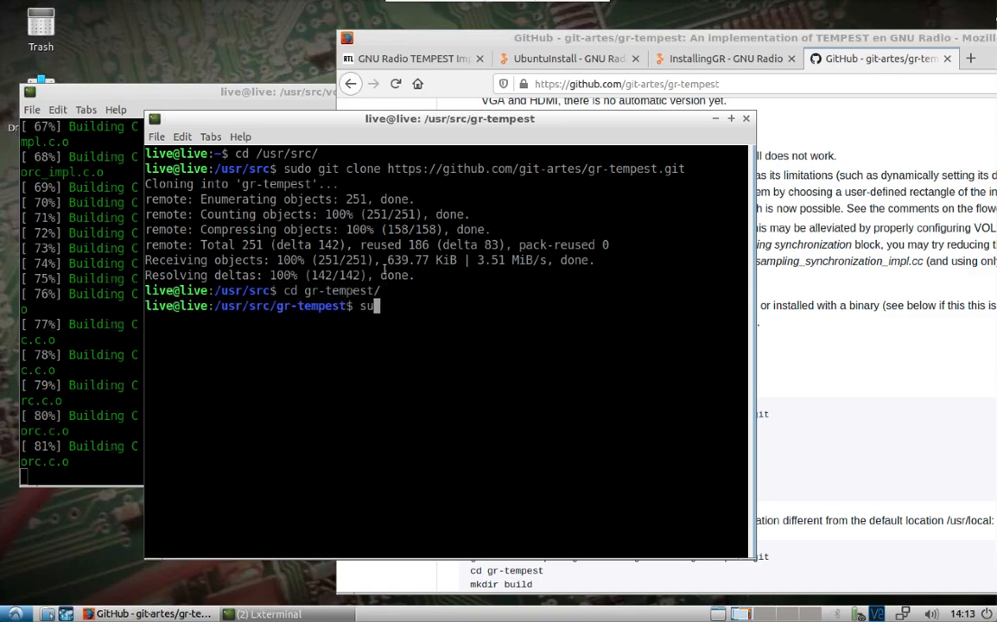
pyautogui.write('do mkdir build')
pyautogui.press('Return')
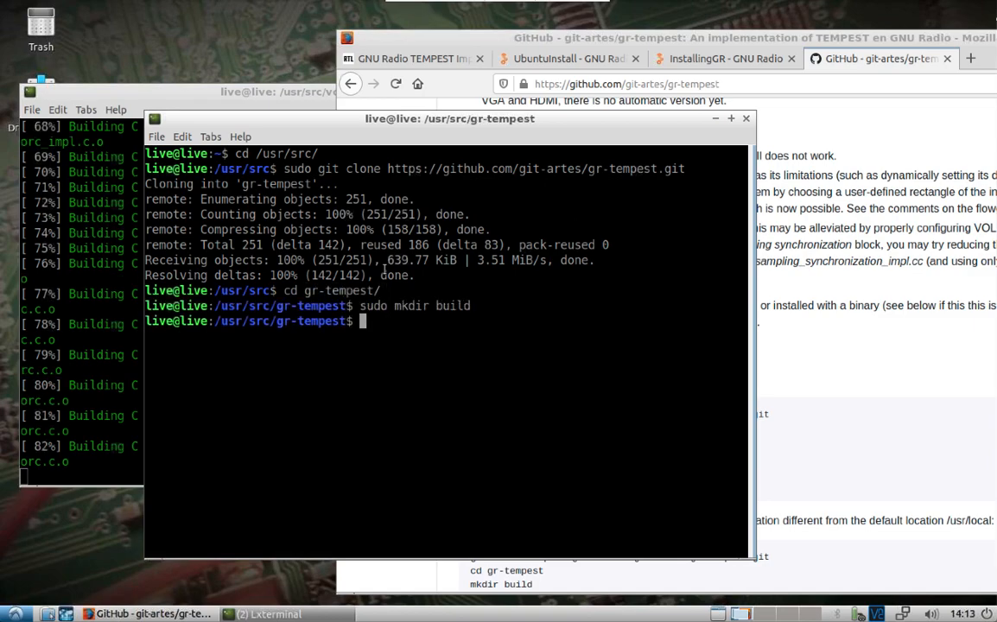
pyautogui.write('cd b')
pyautogui.press('Tab')
pyautogui.press('Return')
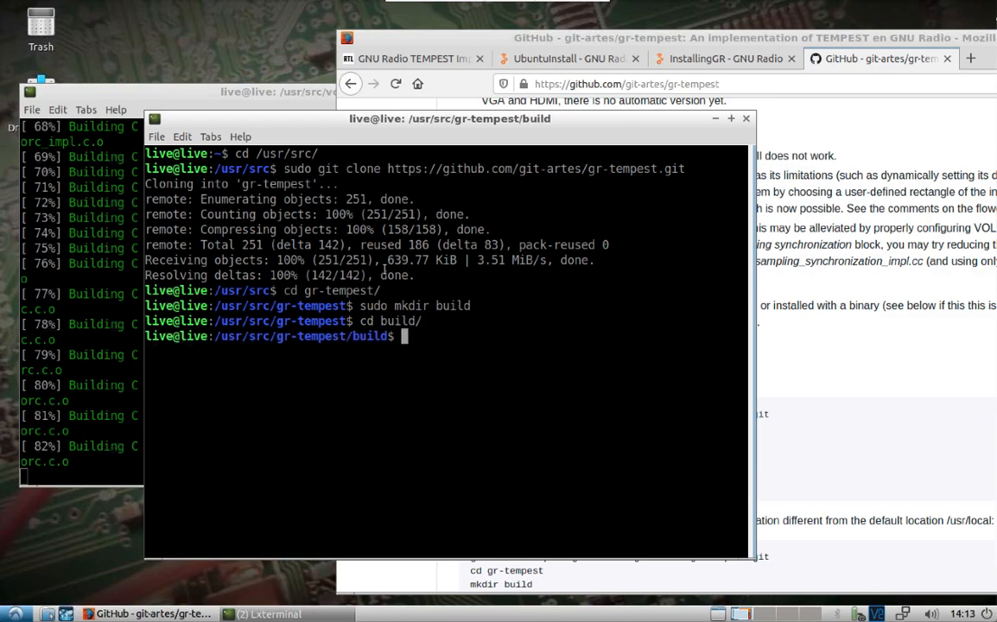
pyautogui.moveTo(374, 119); pyautogui.dragTo(354, 118)
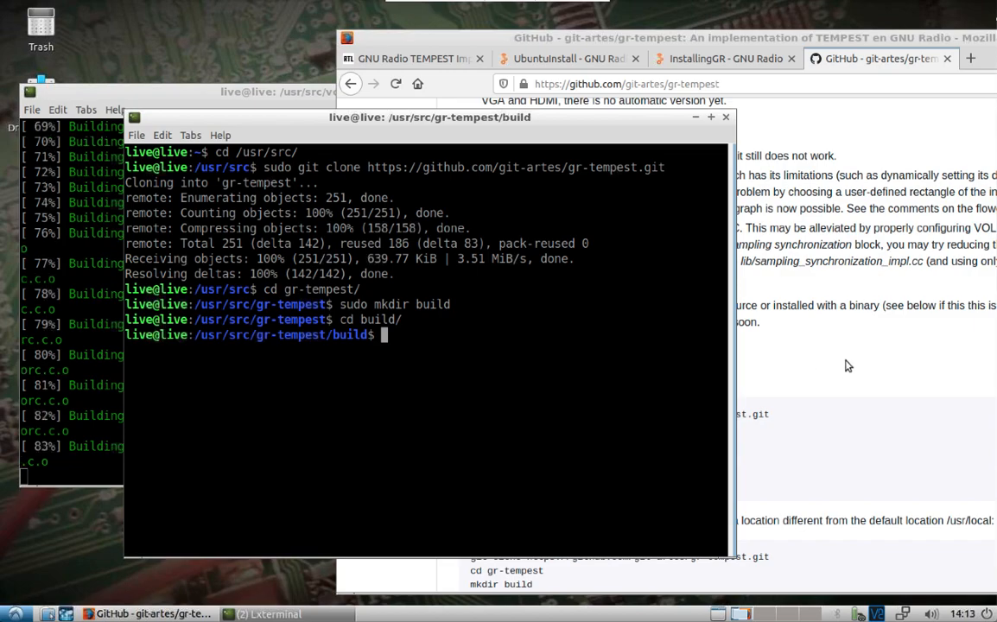
pyautogui.moveTo(730, 115); pyautogui.dragTo(774, 85)
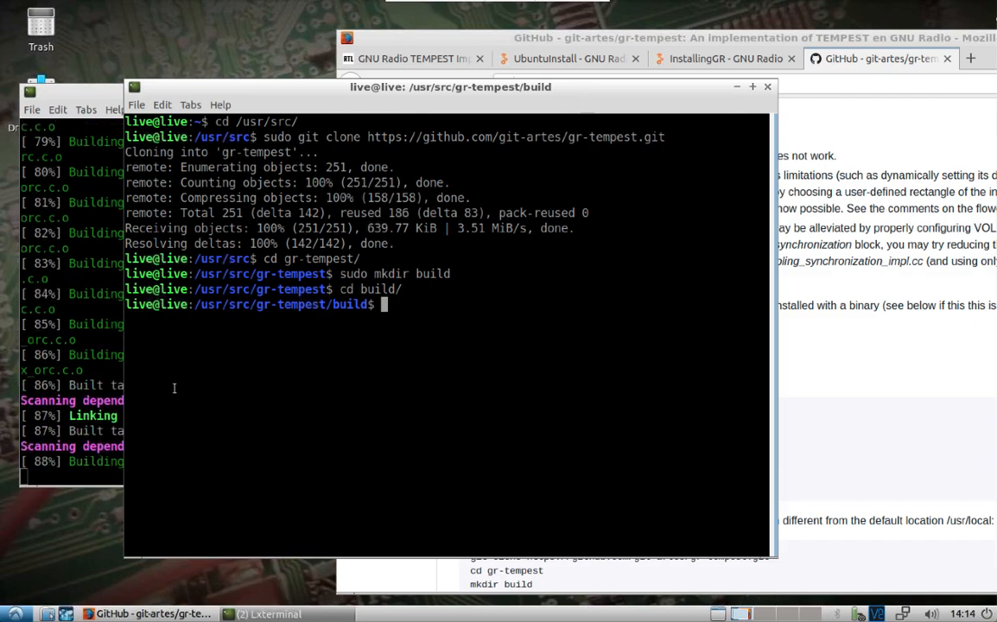
# - Raise the volk build terminal and let make finish at 100%
pyautogui.click(70, 338)
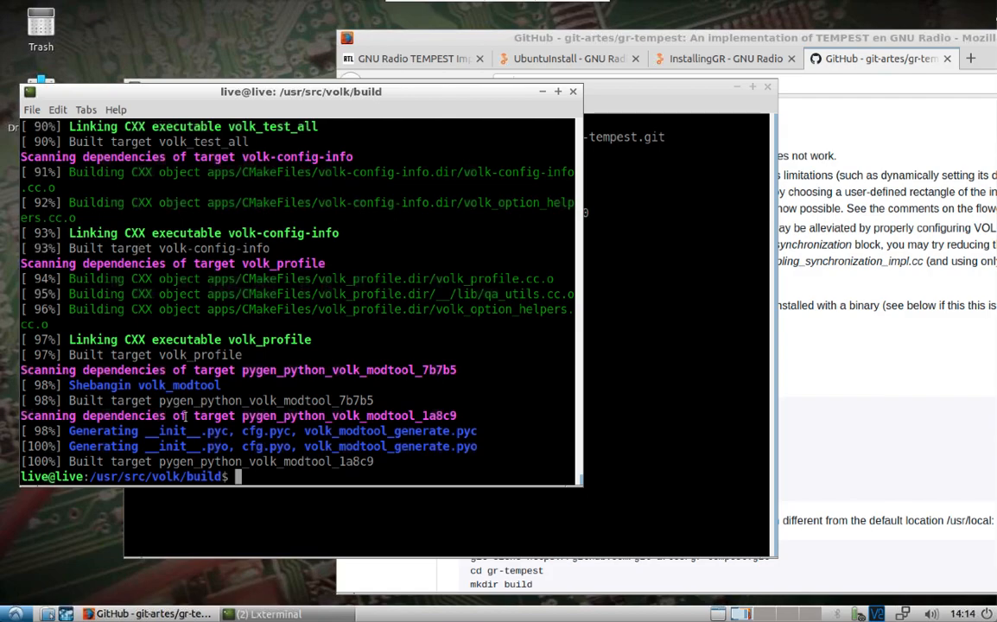
pyautogui.write('sudo make ')
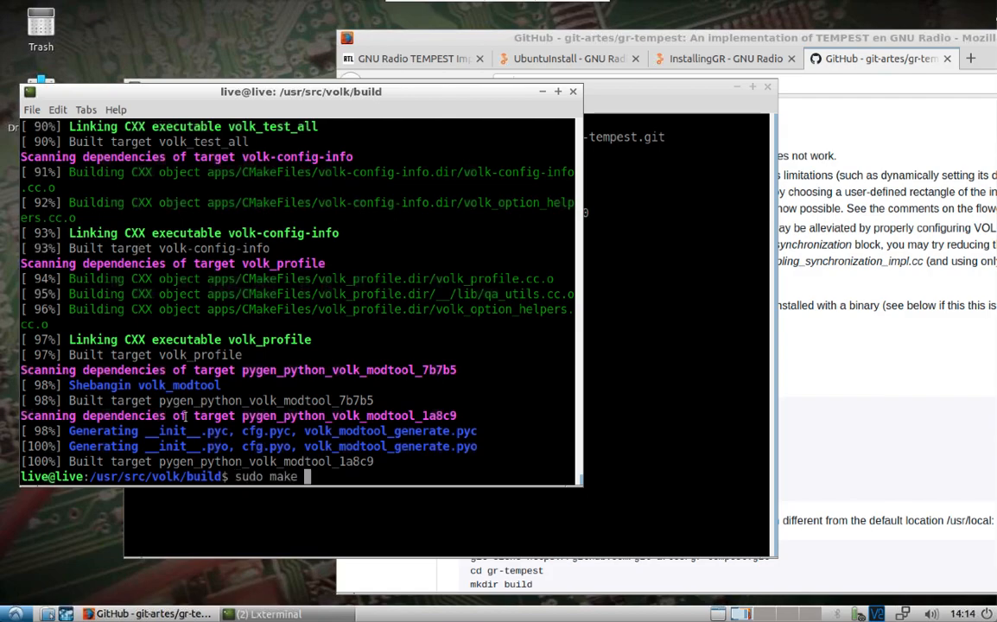
pyautogui.write('install')
# - Run sudo make install and sudo ldconfig for VOLK, then bring the gr-tempest terminal forward
pyautogui.press('Return')
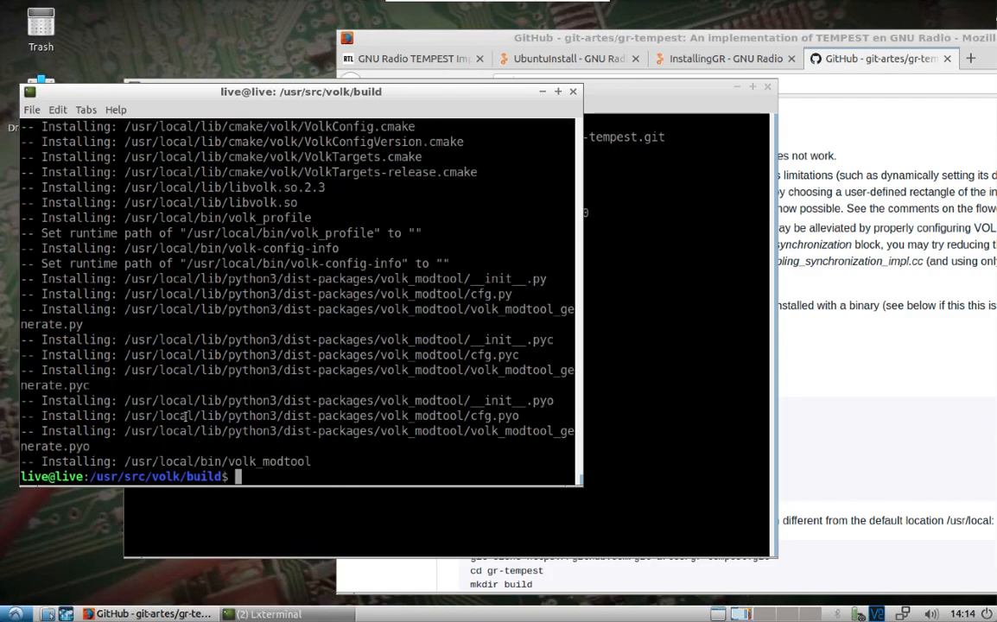
pyautogui.write('sudo ldconfig')
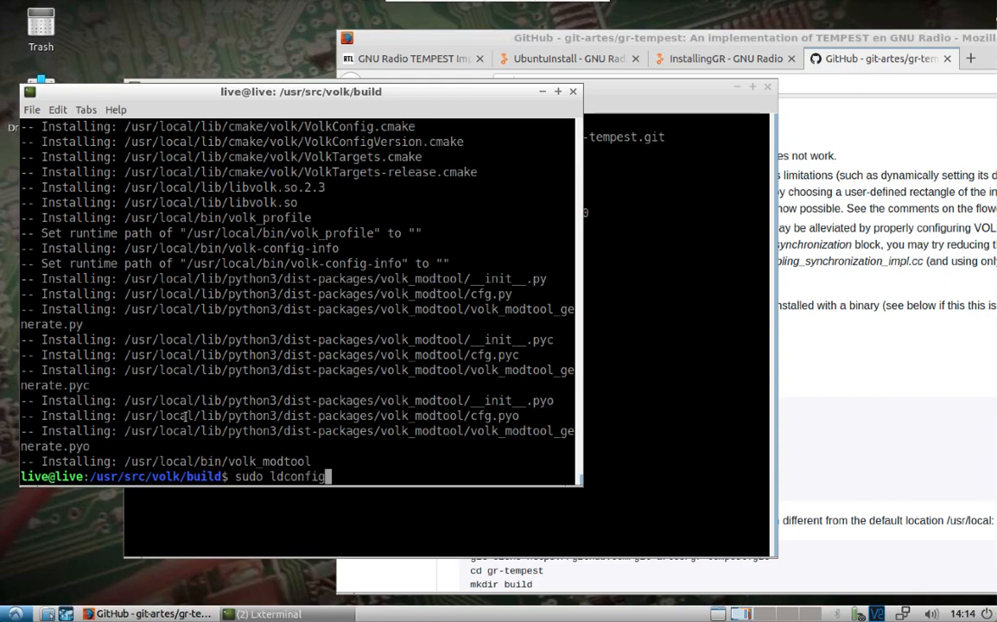
pyautogui.press('Return')
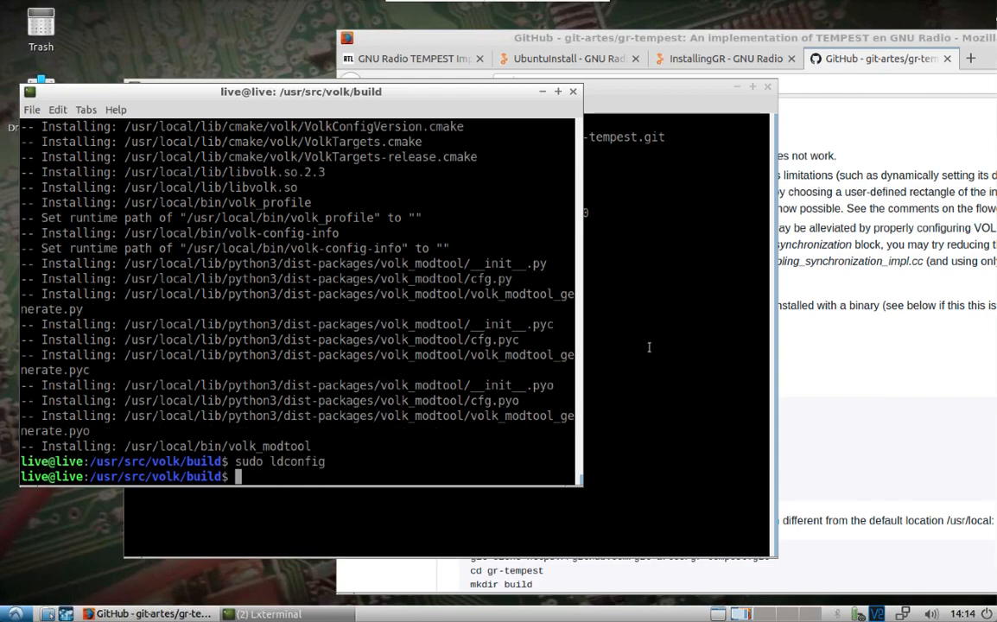
pyautogui.click(648, 346)
pyautogui.moveTo(432, 90); pyautogui.dragTo(331, 53)
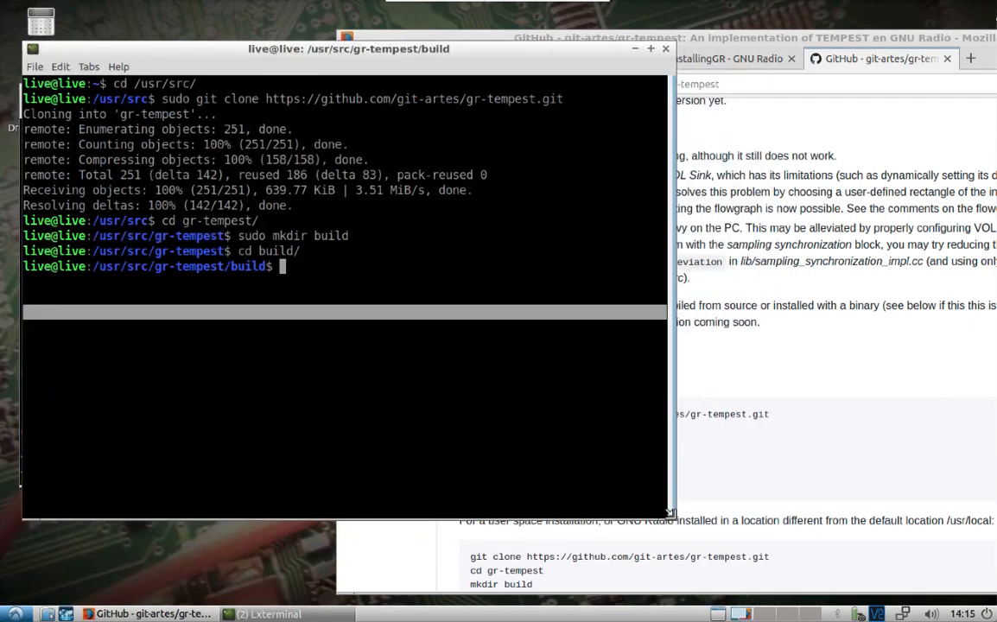
# - Copy the -std=c++11 flag from the gr-tempest README FAQ and switch back to the terminal
pyautogui.moveTo(671, 513); pyautogui.dragTo(768, 565)
pyautogui.click(855, 475)
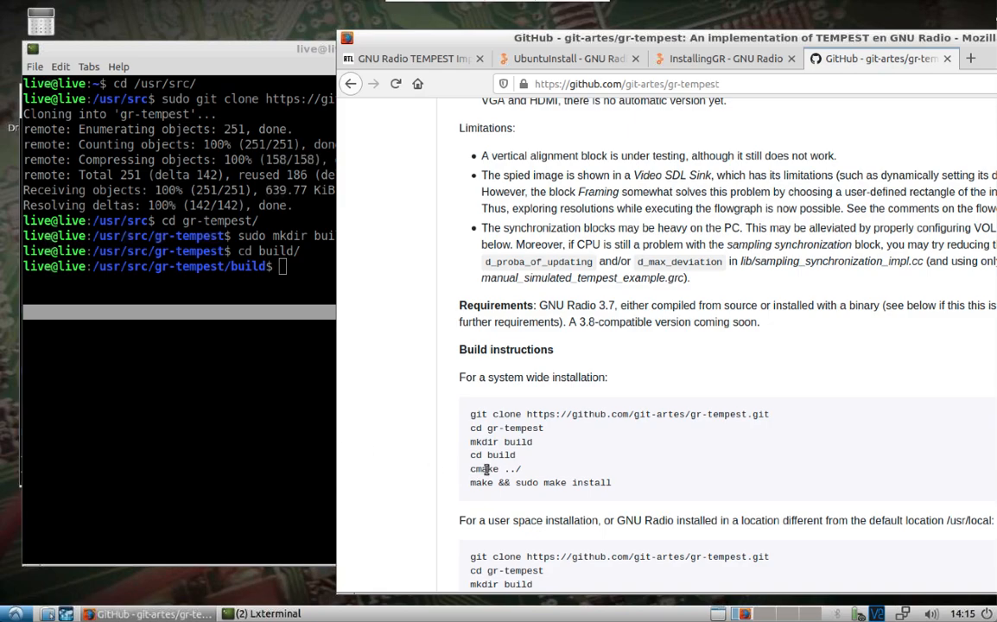
pyautogui.scroll(-5, 643, 505)
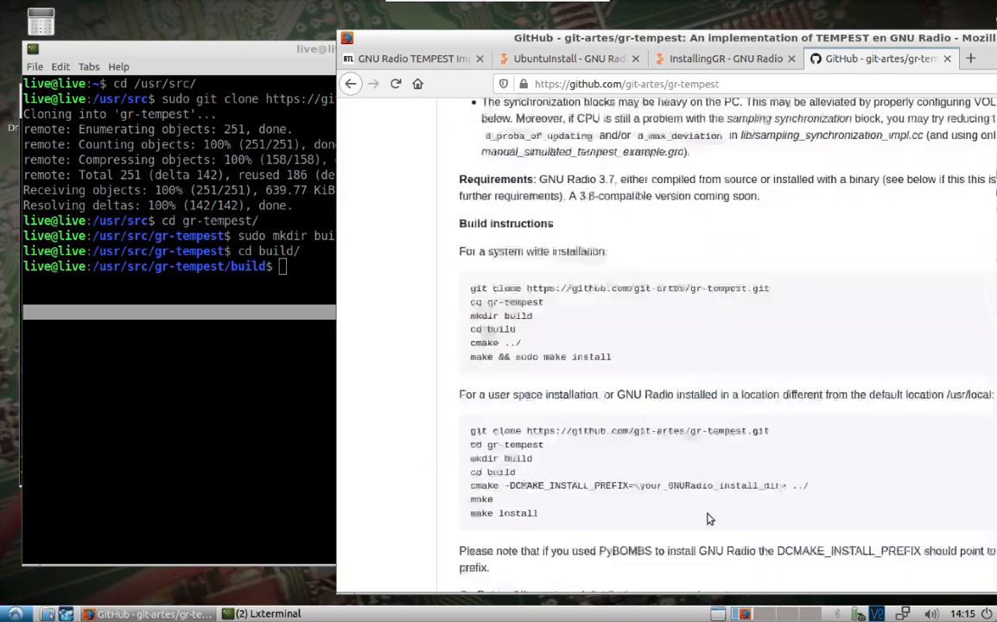
pyautogui.scroll(-3, 641, 466)
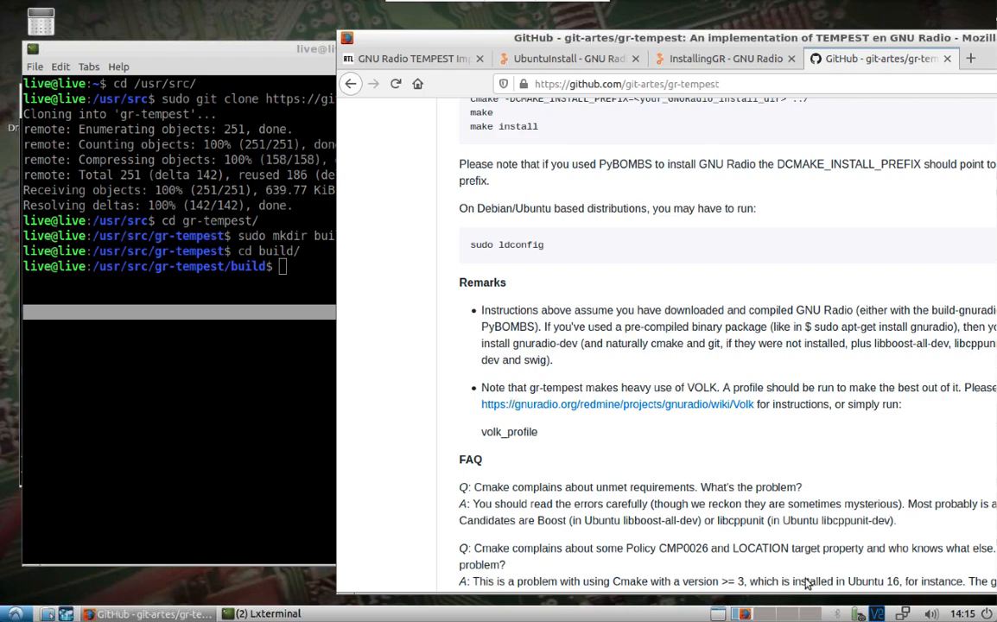
pyautogui.scroll(-1, 801, 585)
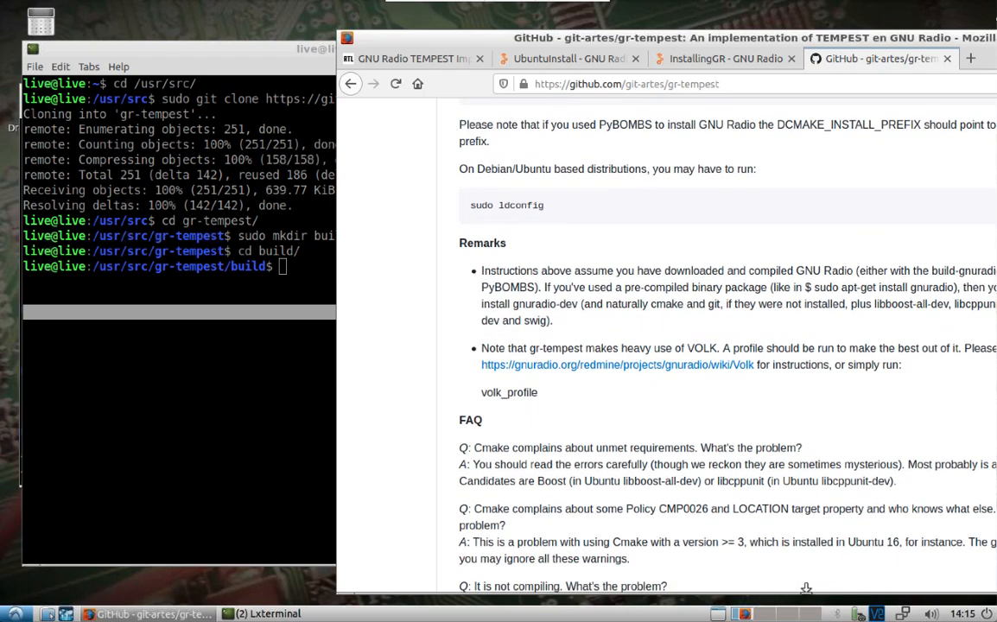
pyautogui.moveTo(527, 36); pyautogui.dragTo(355, 24)
pyautogui.scroll(-2, 790, 367)
pyautogui.scroll(-1, 802, 382)
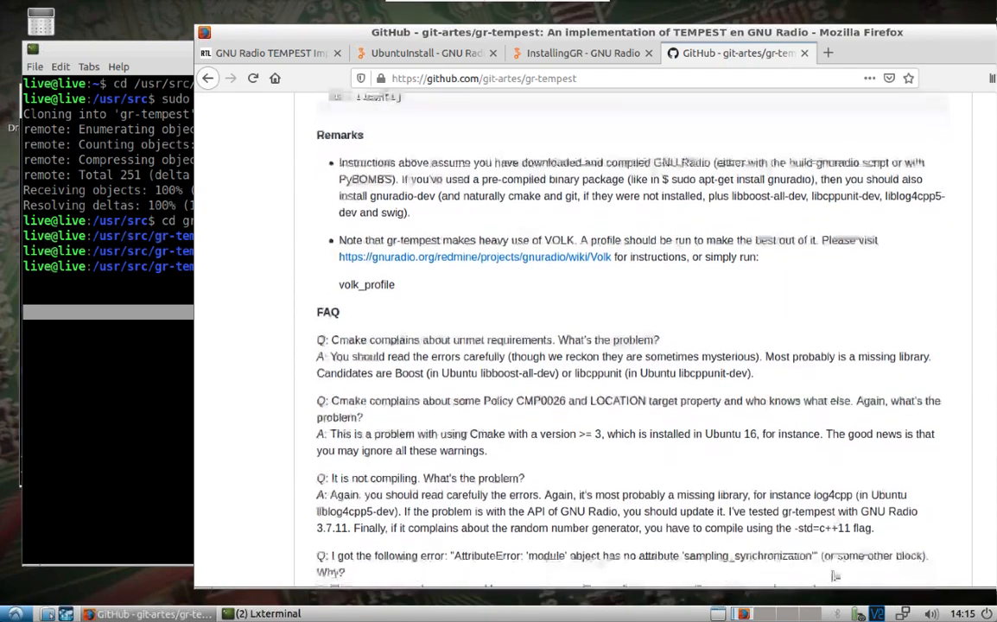
pyautogui.moveTo(795, 514); pyautogui.dragTo(850, 513)
pyautogui.hotkey('ctrl', 'c')
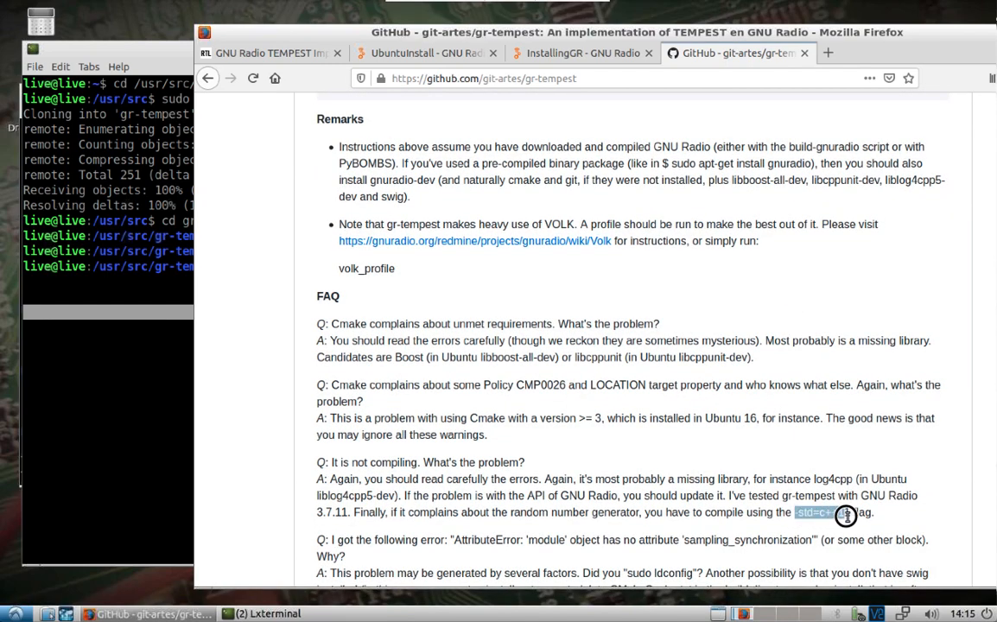
pyautogui.rightClick(834, 516)
pyautogui.click(848, 523)
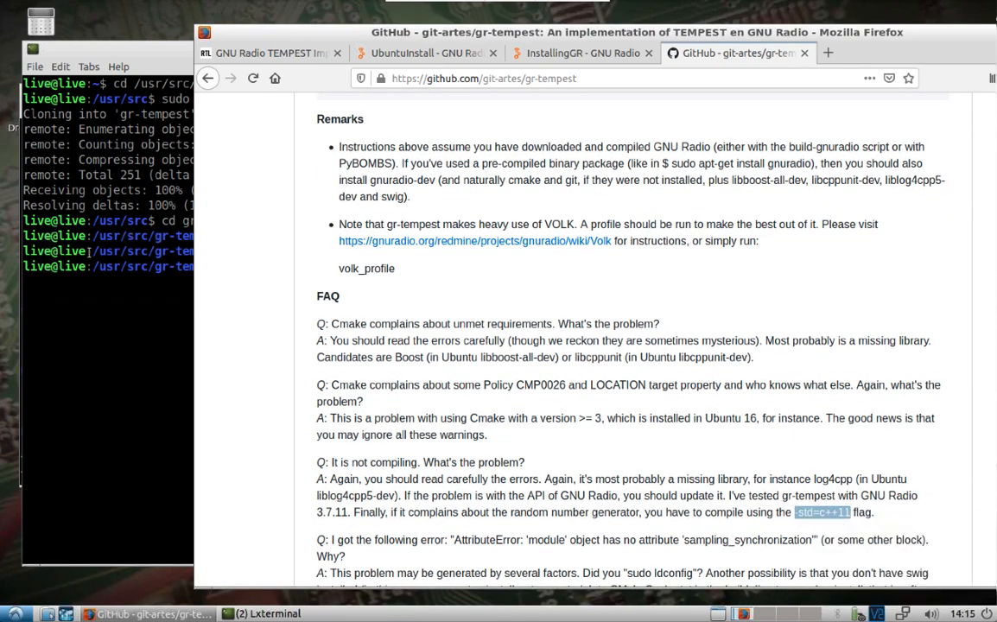
pyautogui.hotkey('alt', 'Tab')
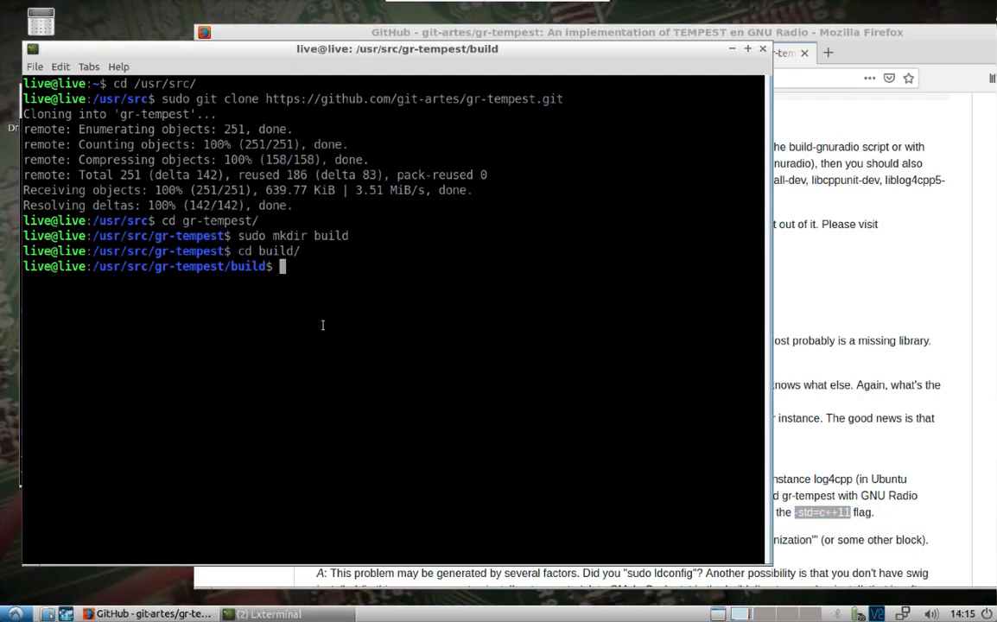
pyautogui.write('sudo cmake ..')
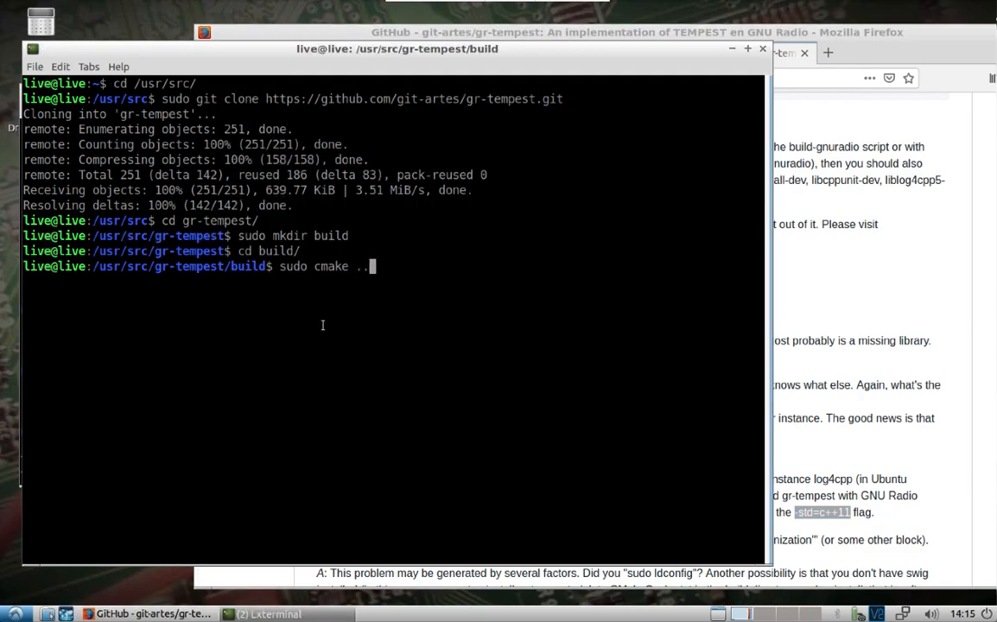
# - Run sudo cmake -std=c++11 ../ and then sudo make to configure and compile gr-tempest
pyautogui.press('BackSpace')
pyautogui.press('BackSpace')
pyautogui.rightClick(365, 282)
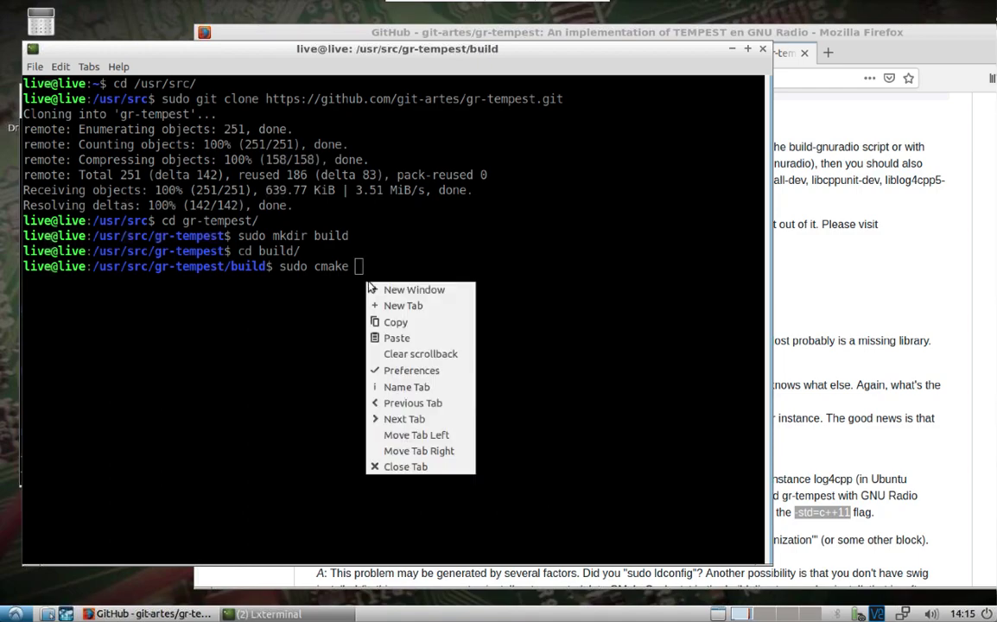
pyautogui.click(398, 339)
pyautogui.write('../')
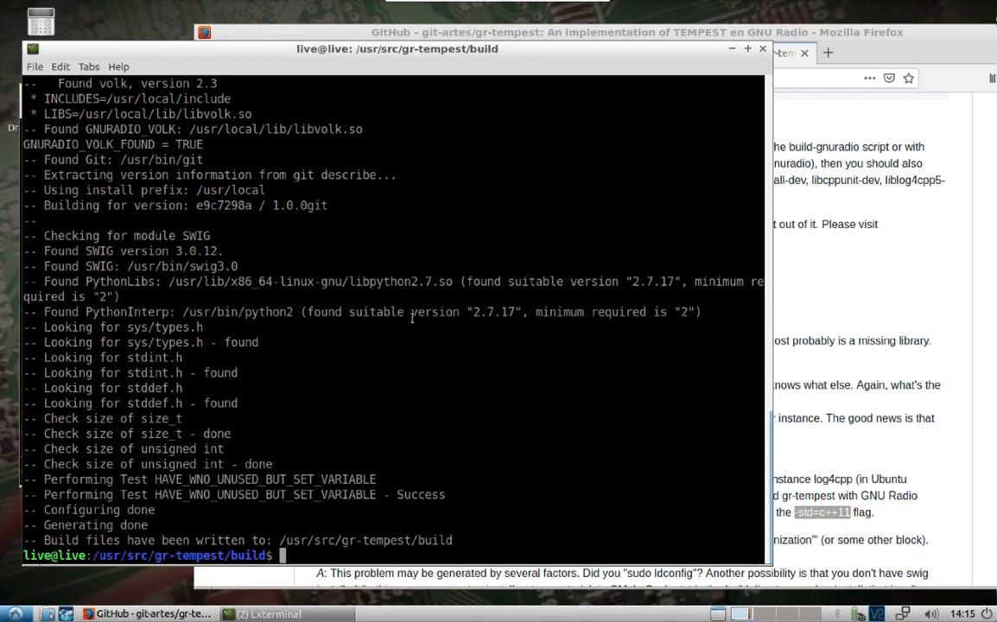
pyautogui.write('sudo ')
pyautogui.write('make')
pyautogui.press('Return')
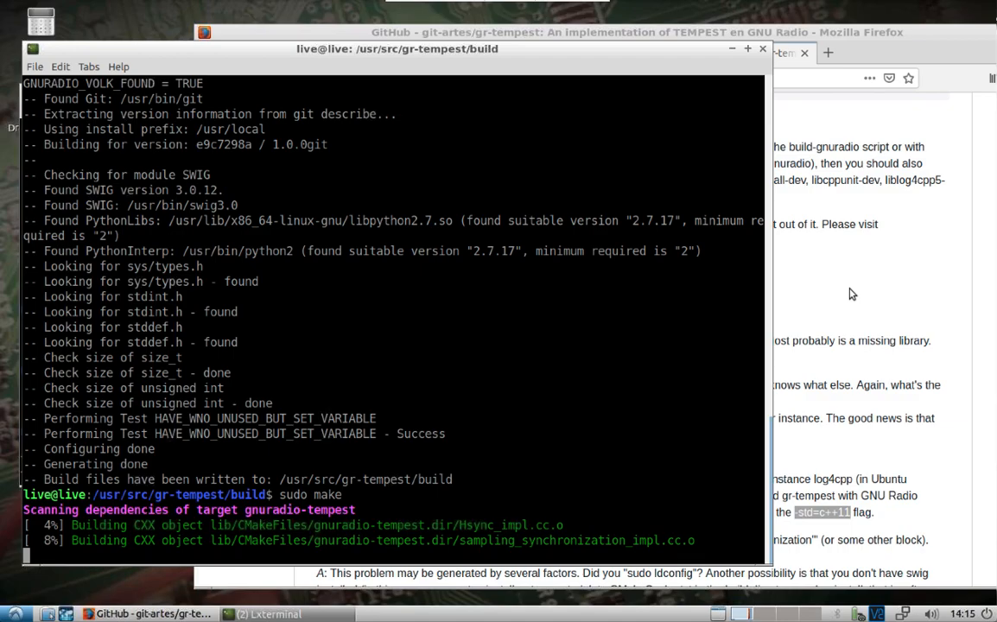
# - Read the README's four-examples section while make finishes, then return to the terminal
pyautogui.click(848, 290)
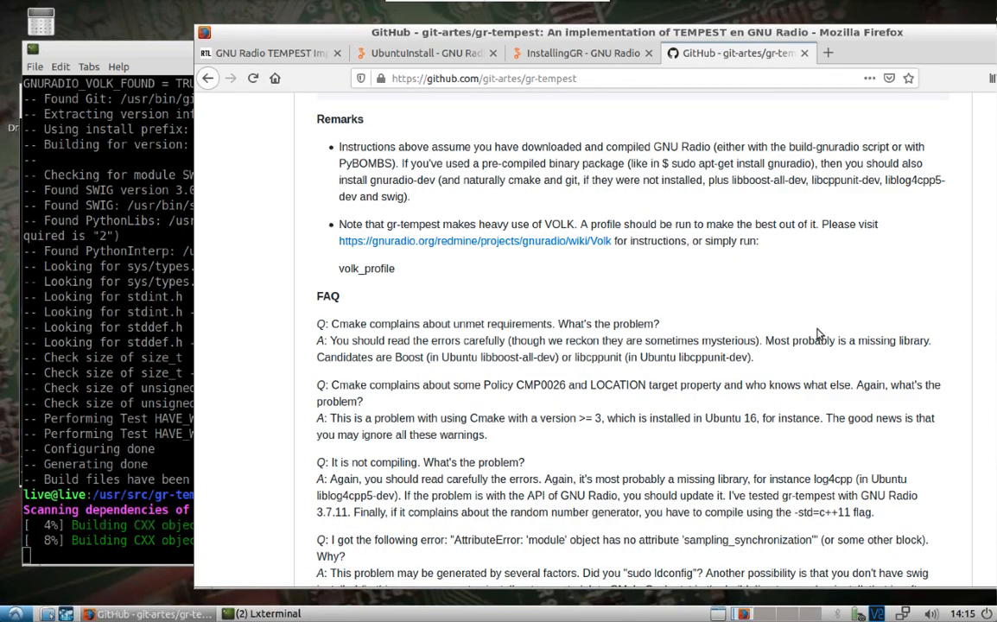
pyautogui.scroll(-3, 818, 334)
pyautogui.scroll(10, 818, 335)
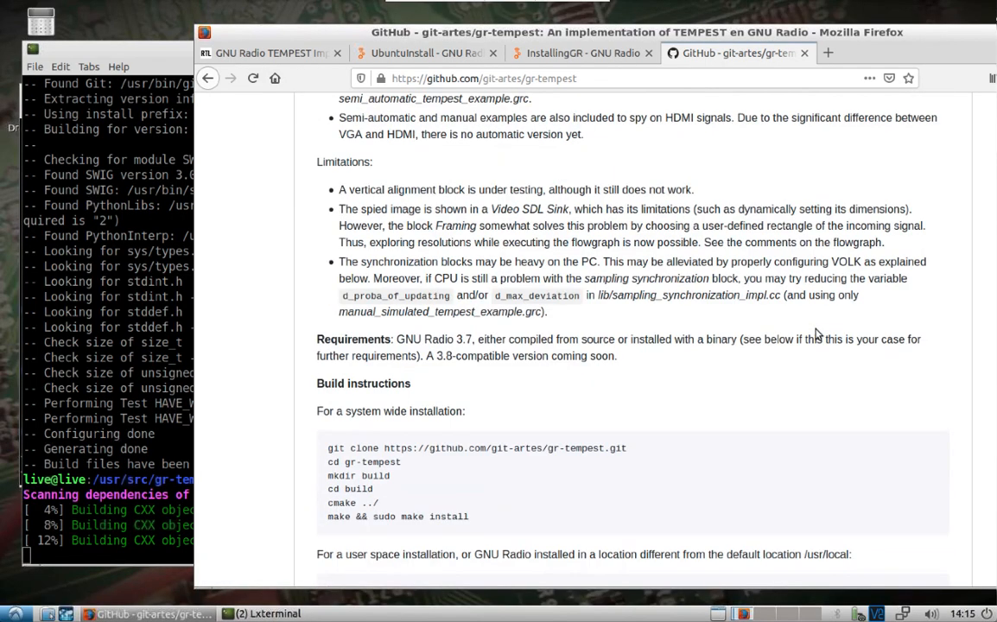
pyautogui.scroll(3, 818, 334)
pyautogui.scroll(5, 818, 334)
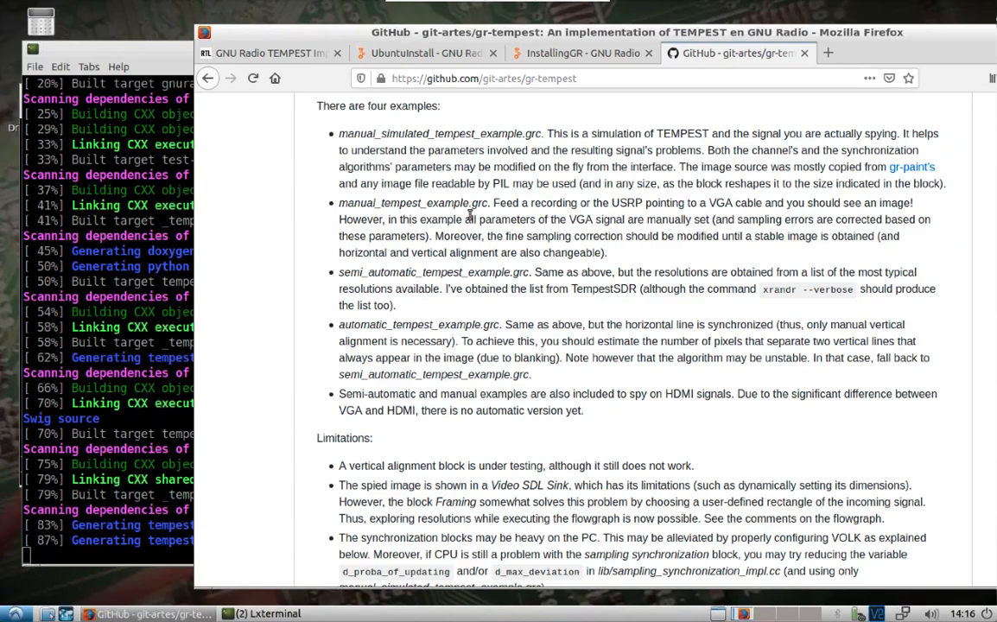
pyautogui.click(168, 351)
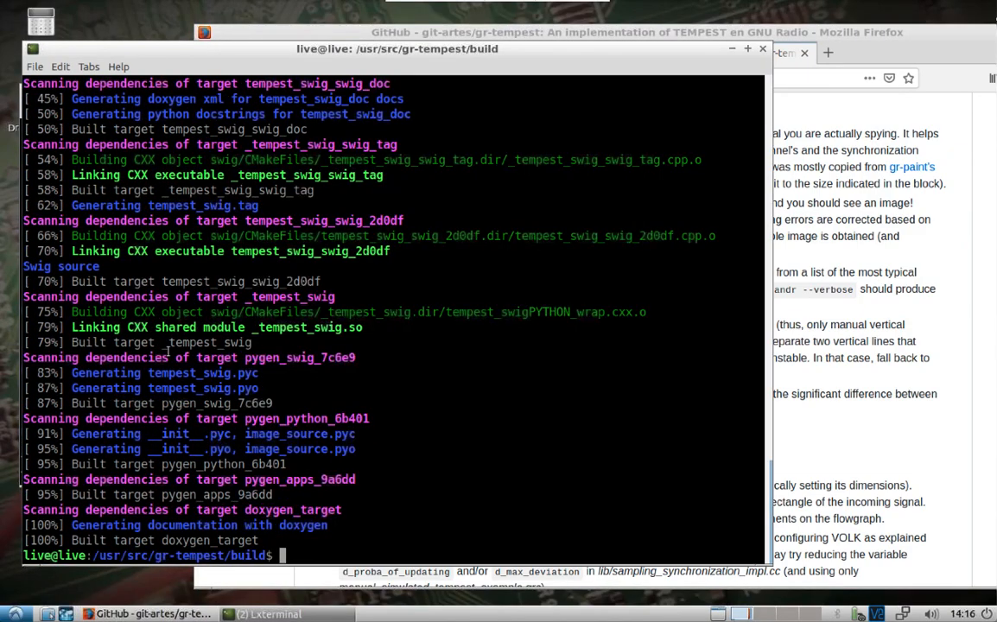
pyautogui.write('sudo make ')
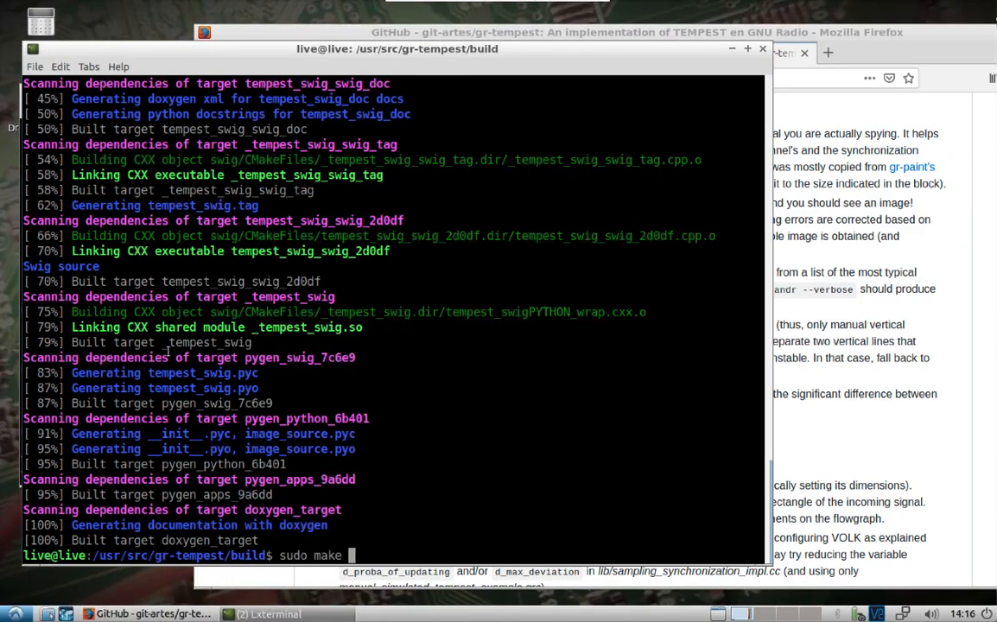
pyautogui.write('install')
# - Install gr-tempest with sudo make install and ldconfig, then cd into the gr-tempest examples folder
pyautogui.press('Return')
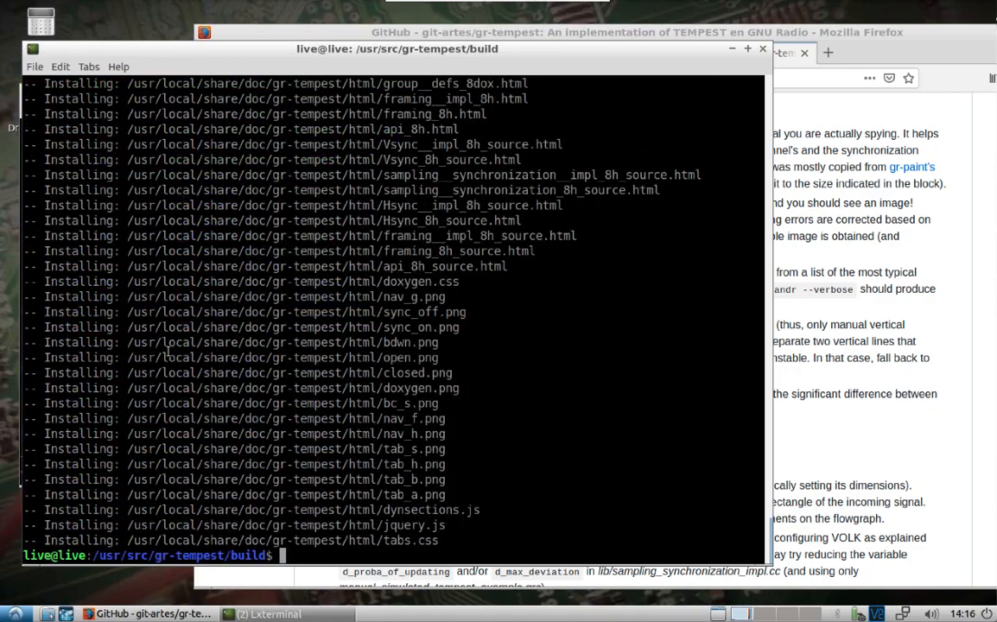
pyautogui.write('sudo ldconfig')
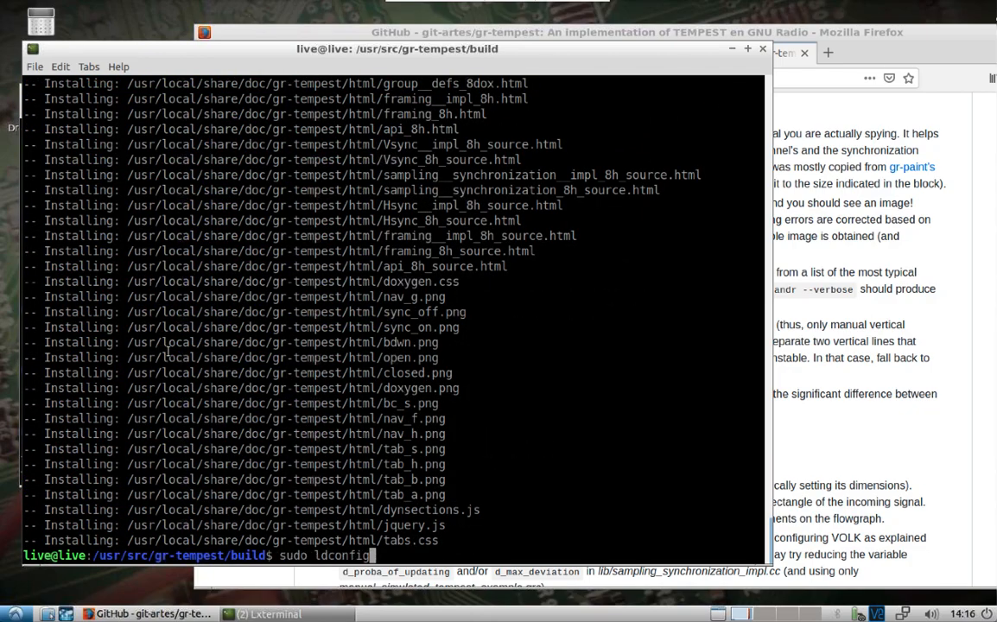
pyautogui.press('Return')
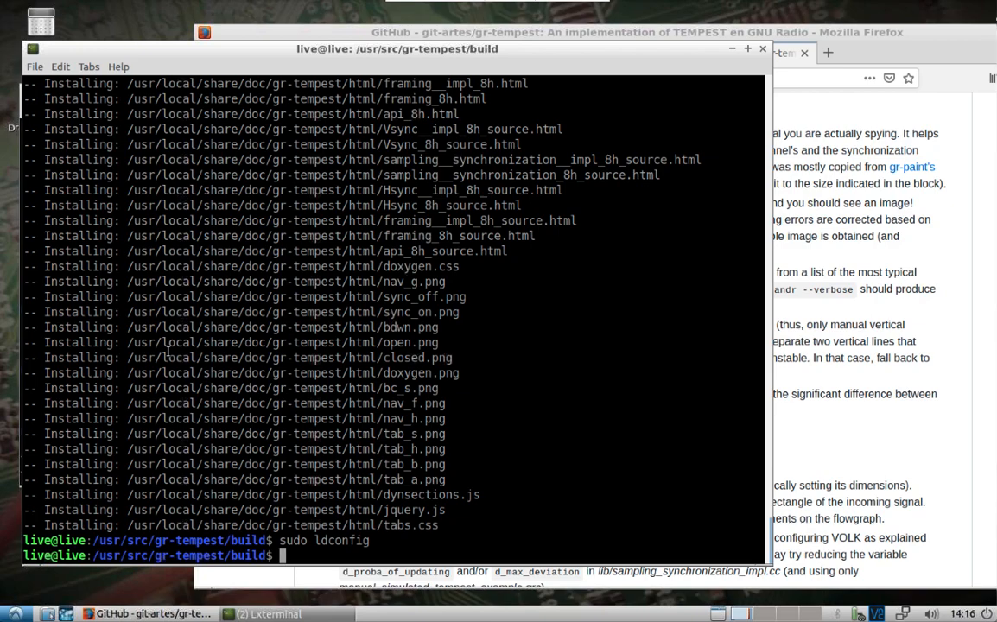
pyautogui.write('cd ..')
pyautogui.press('Return')
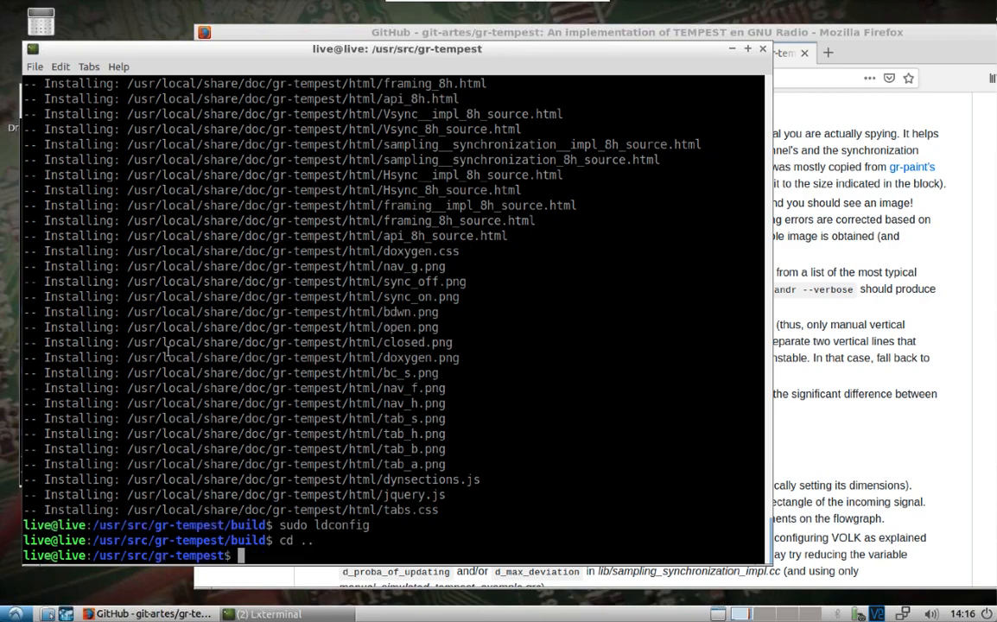
pyautogui.write('ls')
pyautogui.press('Return')
pyautogui.write('cd')
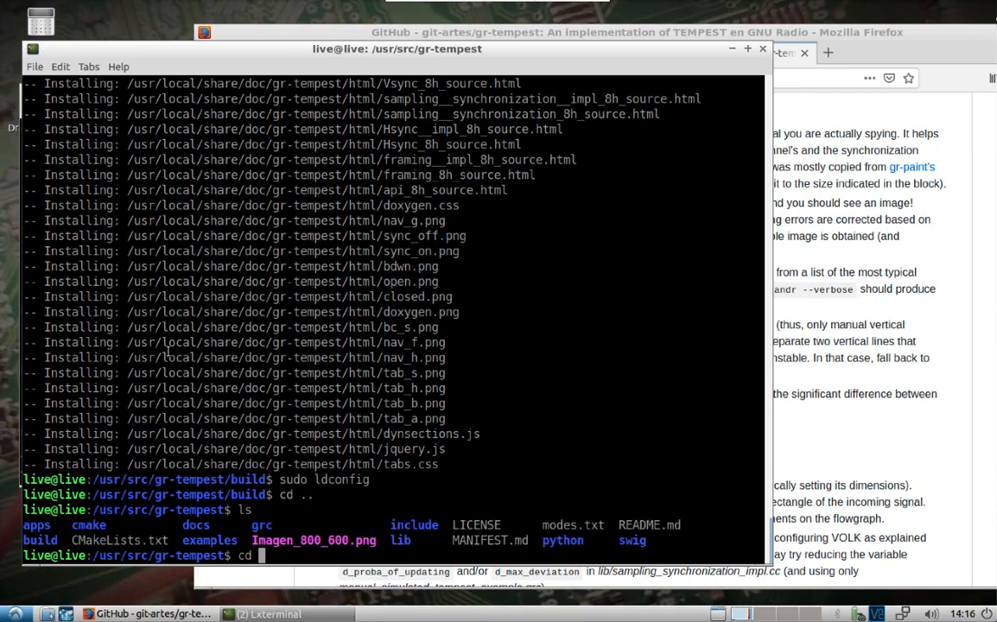
pyautogui.write(' e')
pyautogui.press('Tab')
pyautogui.press('Return')
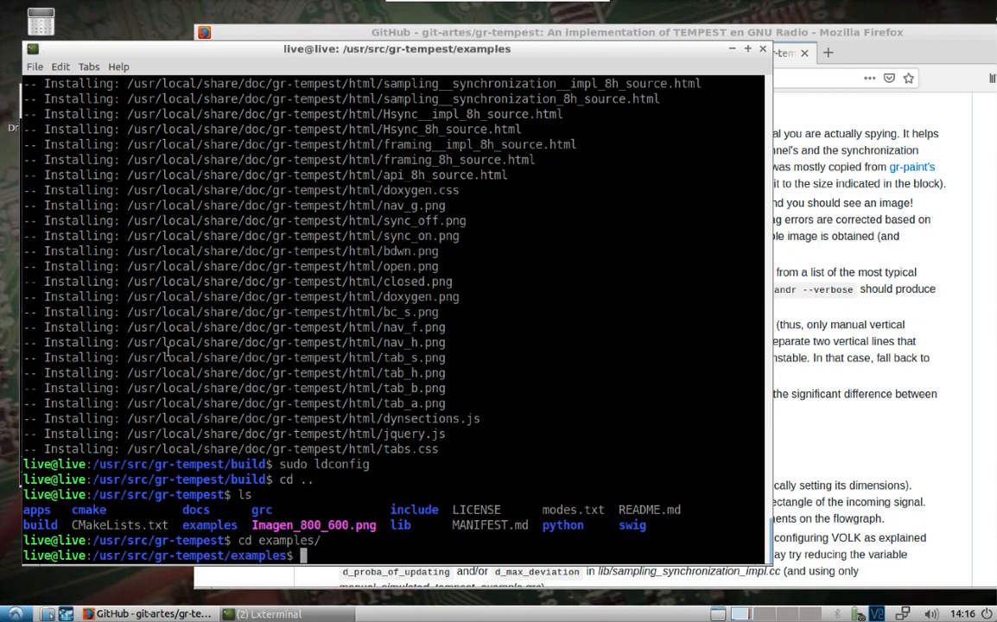
# - List the example files and launch gnuradio-companion on manual_simulated_tempest_example.grc
pyautogui.moveTo(254, 525); pyautogui.dragTo(367, 527)
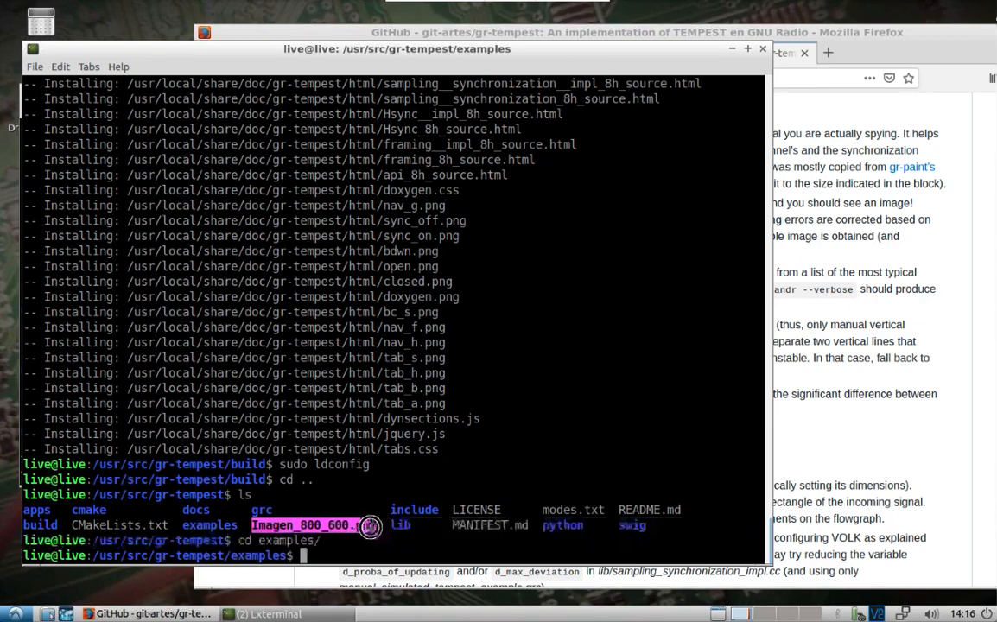
pyautogui.click(317, 555)
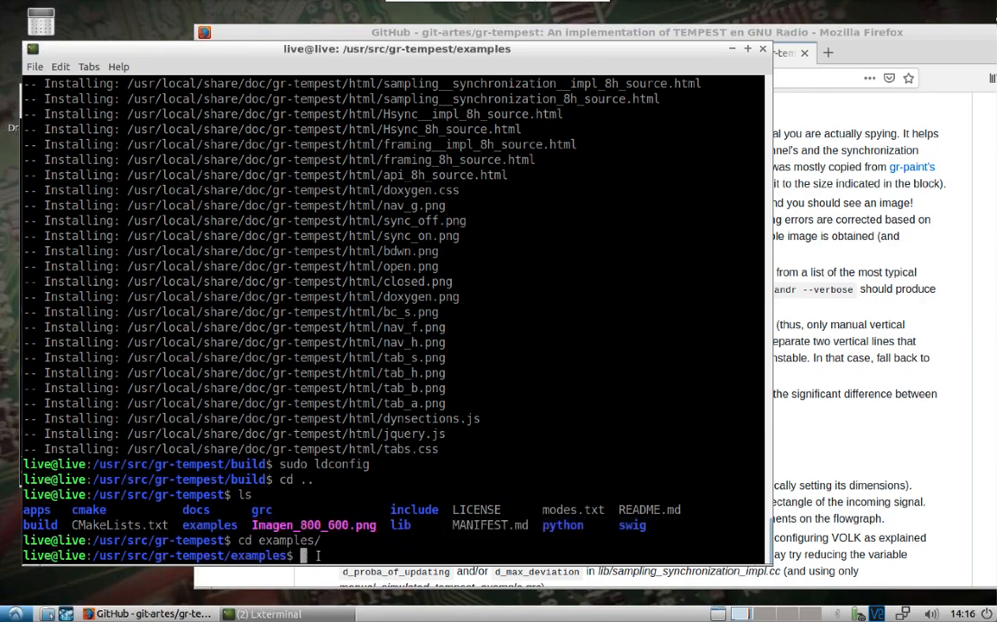
pyautogui.write('ls')
pyautogui.press('Return')
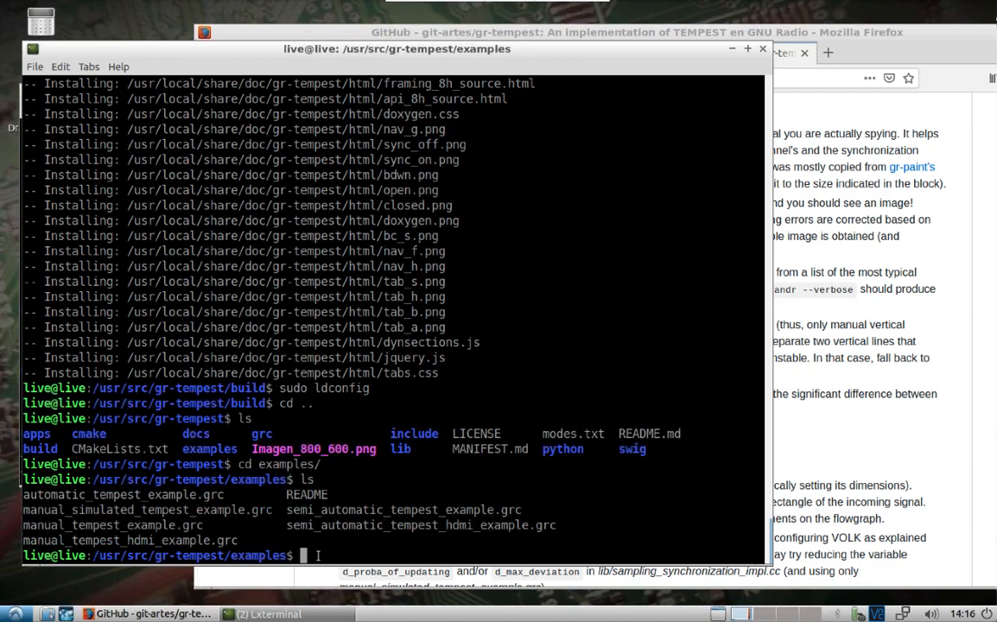
pyautogui.write('grc')
pyautogui.press('BackSpace')
pyautogui.press('BackSpace')
pyautogui.press('BackSpace')
pyautogui.write('nu')
pyautogui.press('Tab')
pyautogui.write('m')
pyautogui.press('Tab')
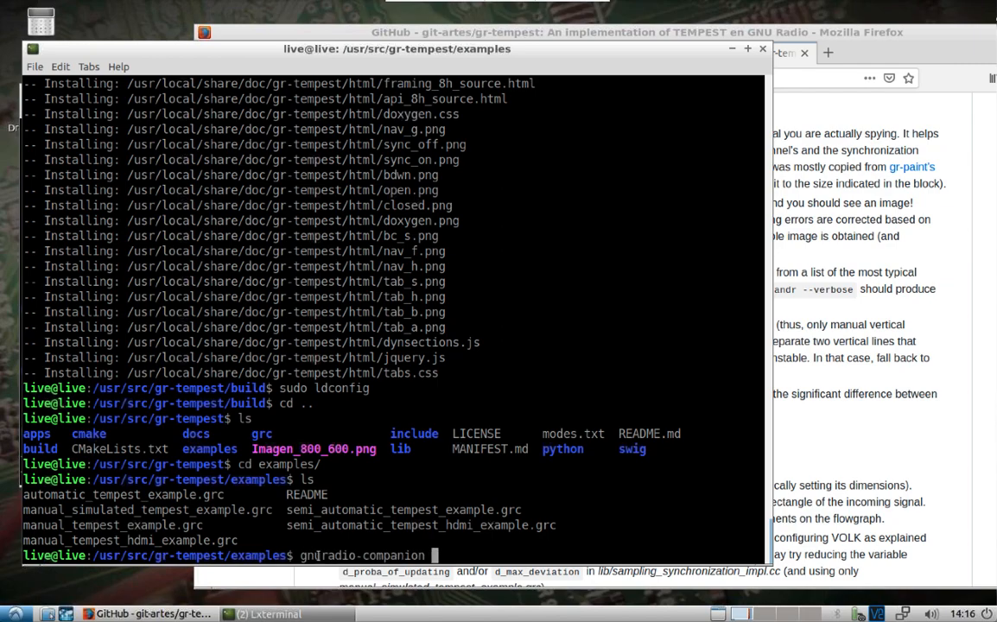
pyautogui.write('manual_s')
pyautogui.press('Tab')
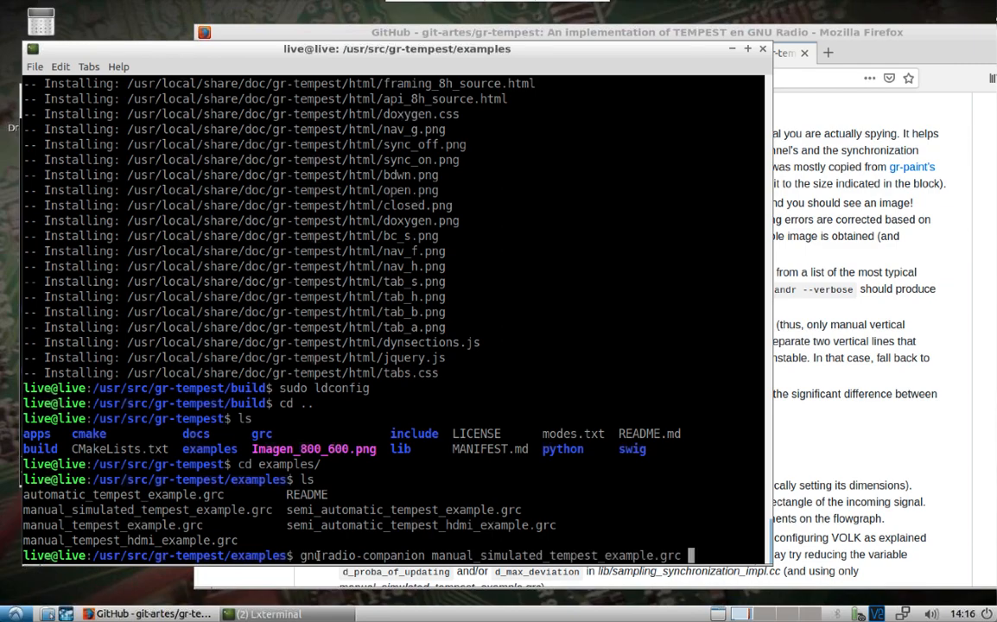
pyautogui.press('Return')
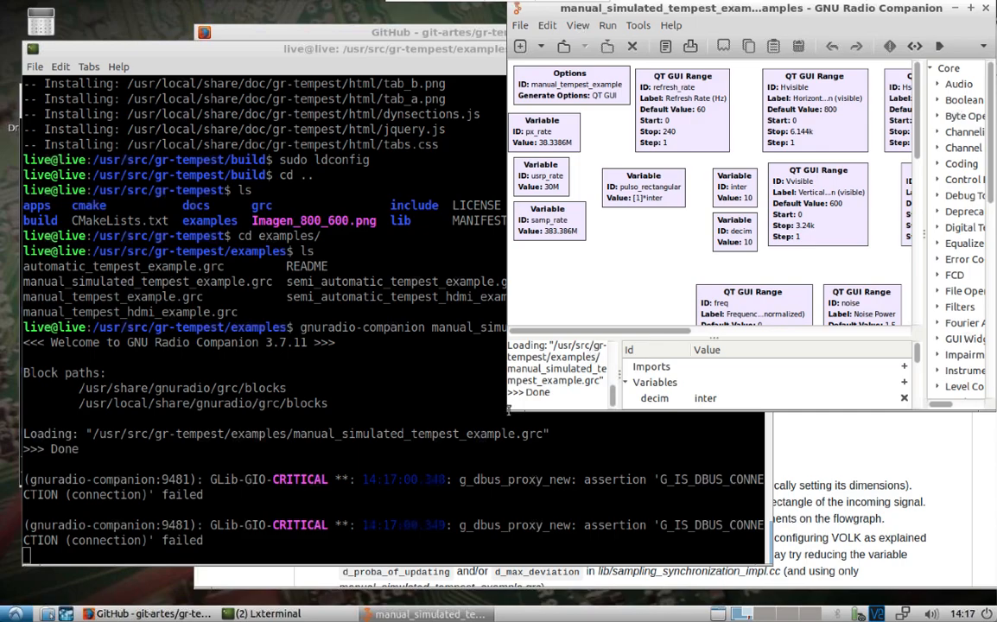
# - Point the Image File Source block to /usr/src/gr-tempest/Imagen_800_600.png and confirm
pyautogui.moveTo(509, 412); pyautogui.dragTo(24, 561)
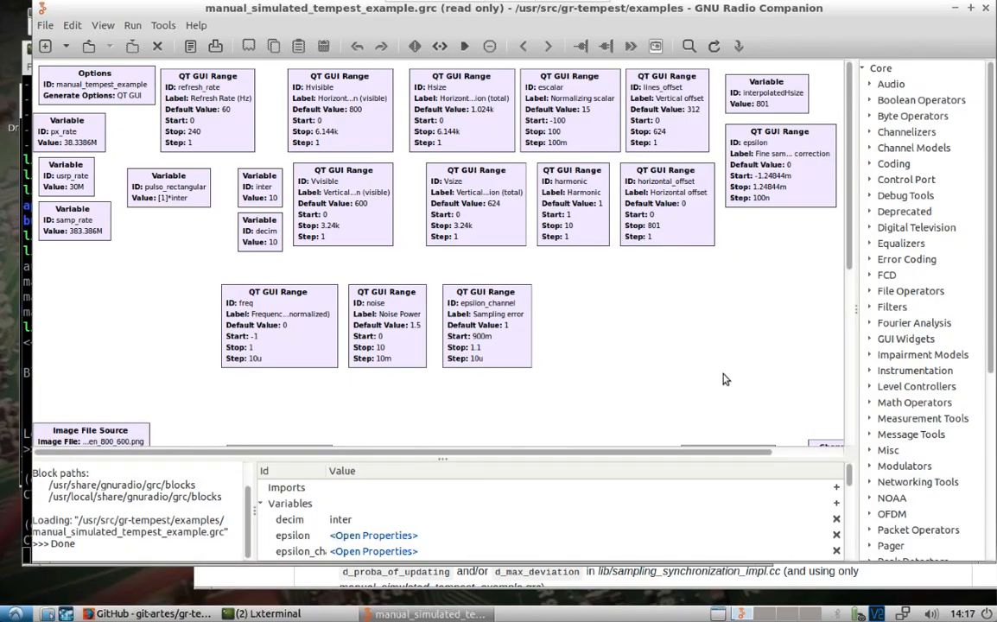
pyautogui.moveTo(848, 226); pyautogui.dragTo(849, 294)
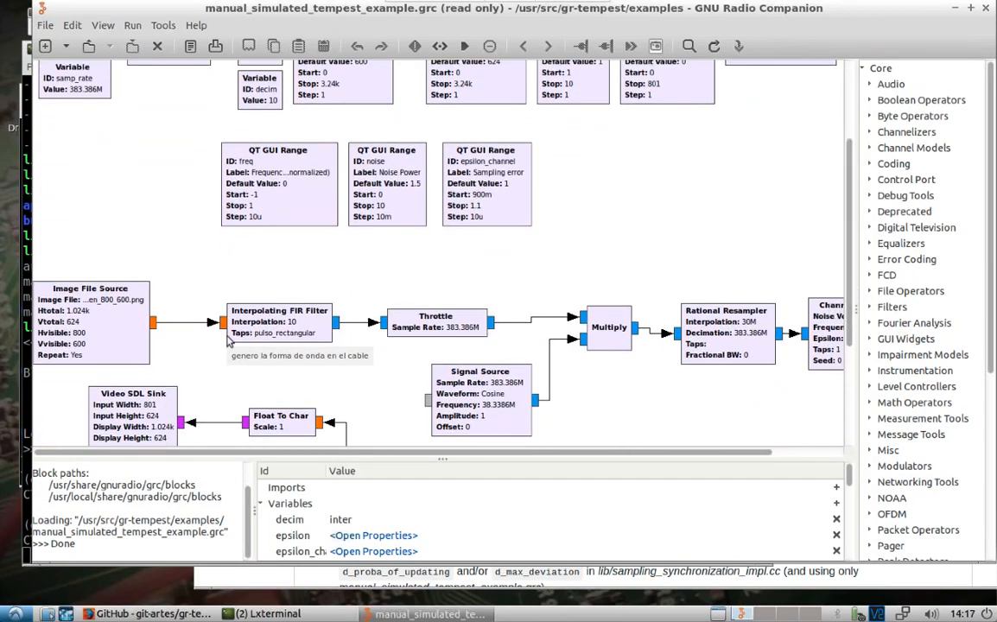
pyautogui.doubleClick(73, 293)
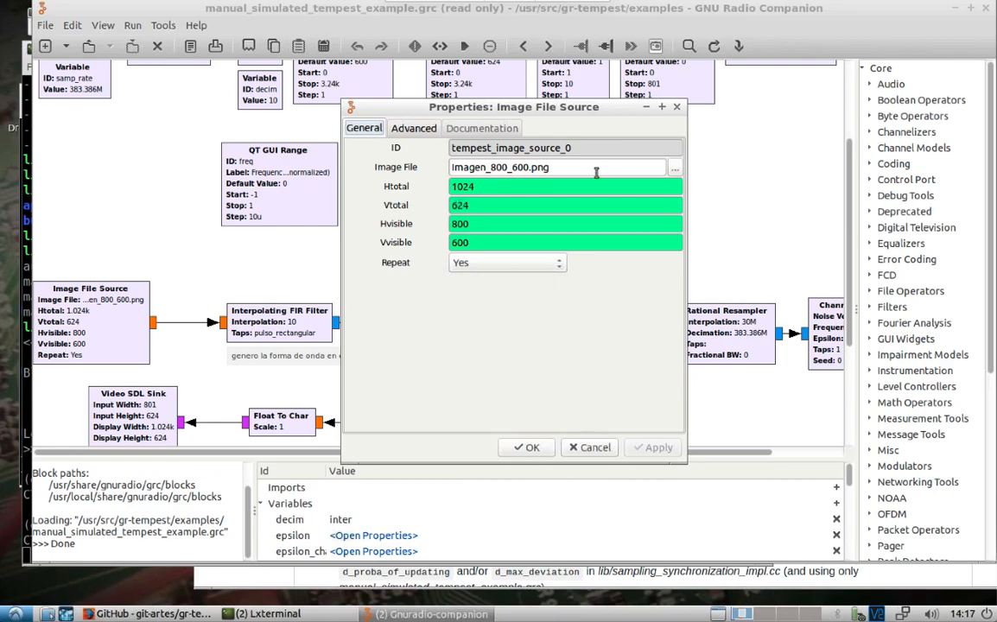
pyautogui.click(674, 168)
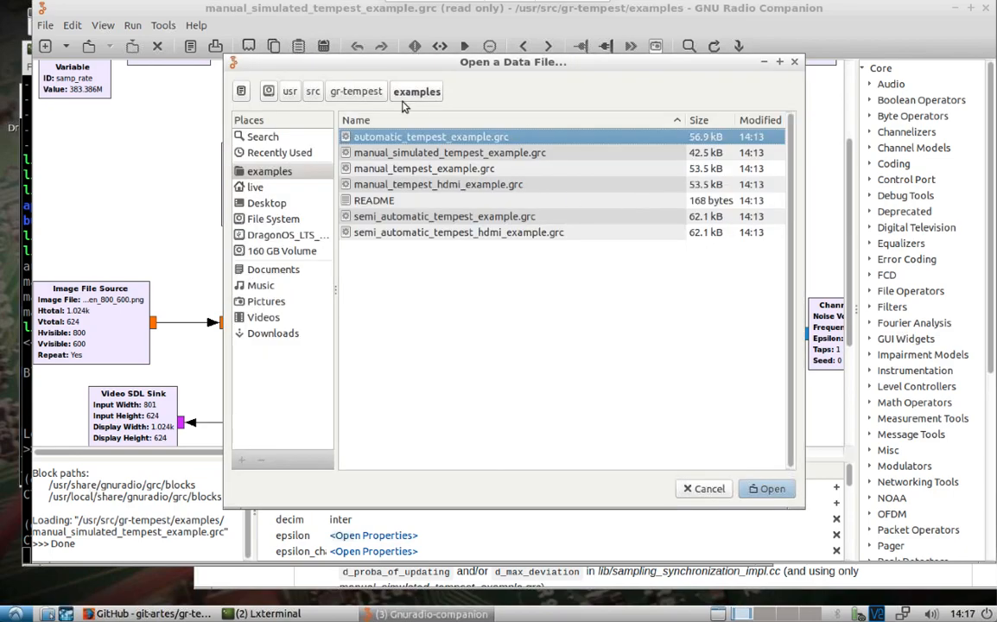
pyautogui.click(357, 93)
pyautogui.click(420, 314)
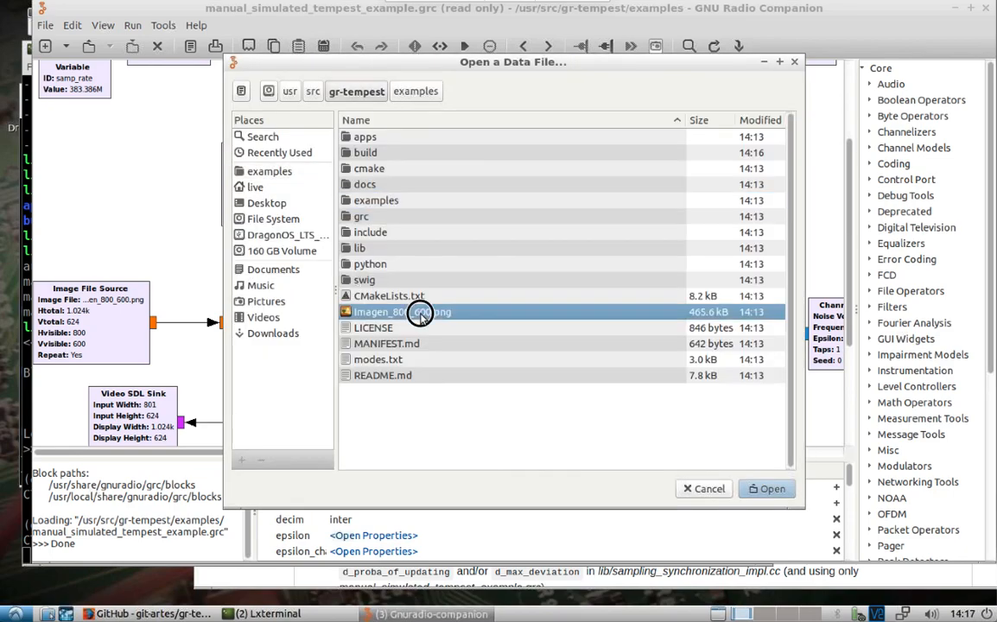
pyautogui.doubleClick(423, 314)
pyautogui.click(655, 447)
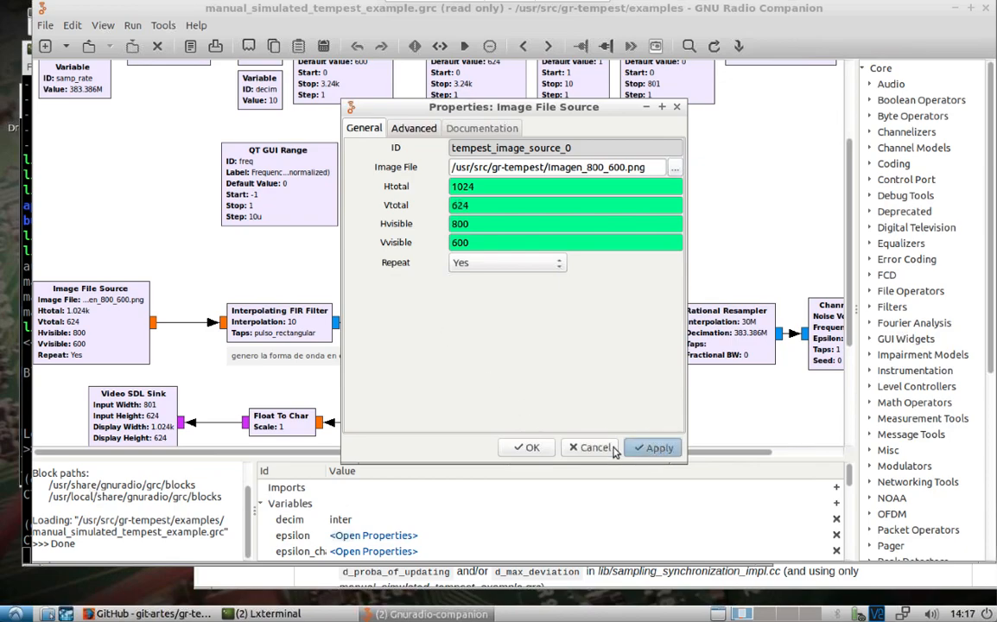
pyautogui.click(529, 447)
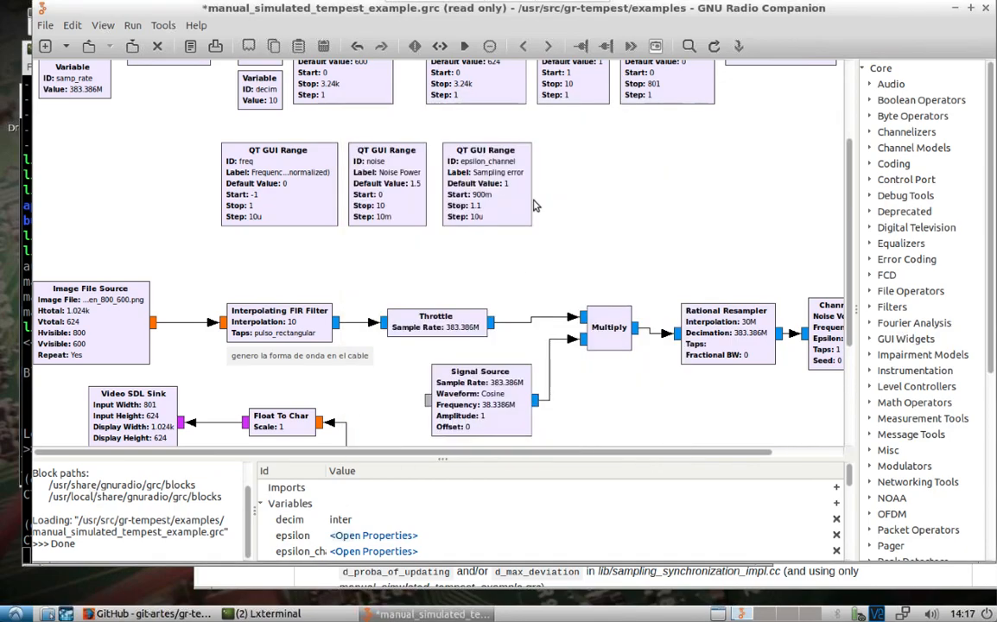
# - Save a writable copy of the flowgraph to the Desktop and let it run
pyautogui.click(441, 46)
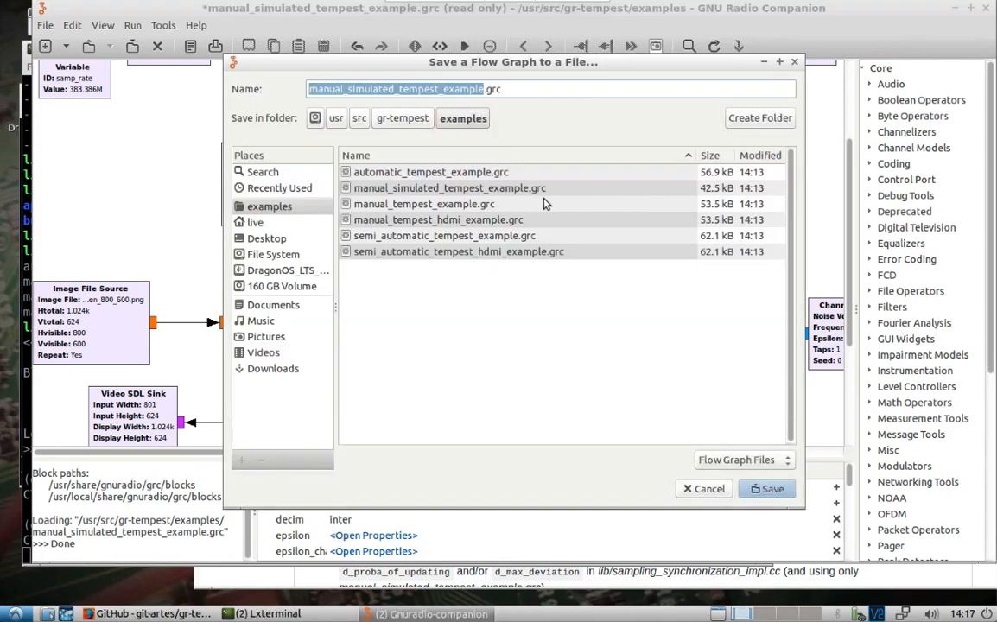
pyautogui.click(259, 238)
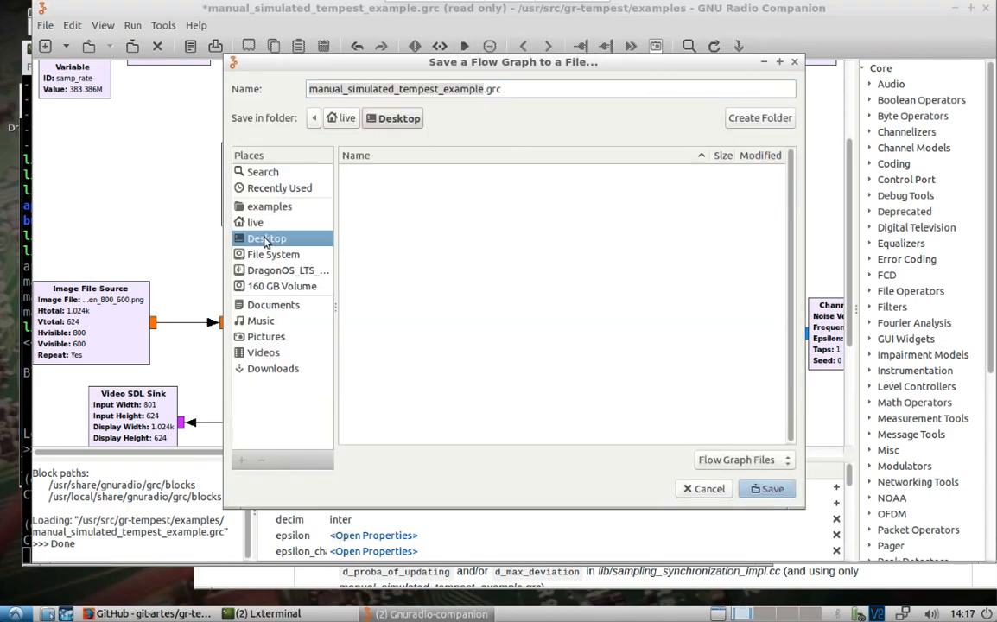
pyautogui.click(768, 488)
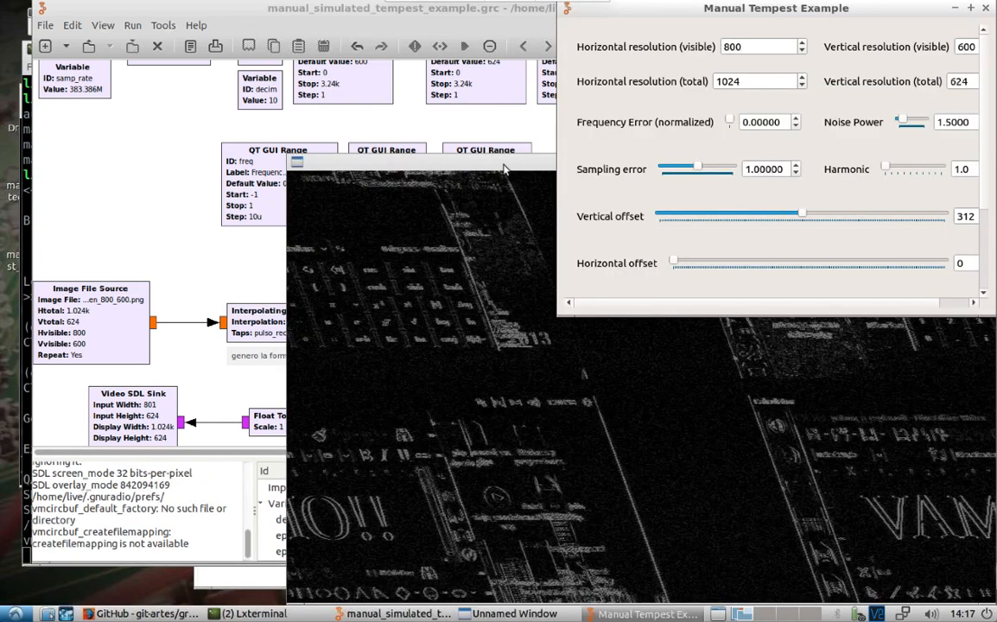
# - Arrange the image and control windows, then set vertical offset 347, horizontal offset, scalar 43.800 and fine sampling 0.00034
pyautogui.moveTo(445, 162); pyautogui.dragTo(283, 65)
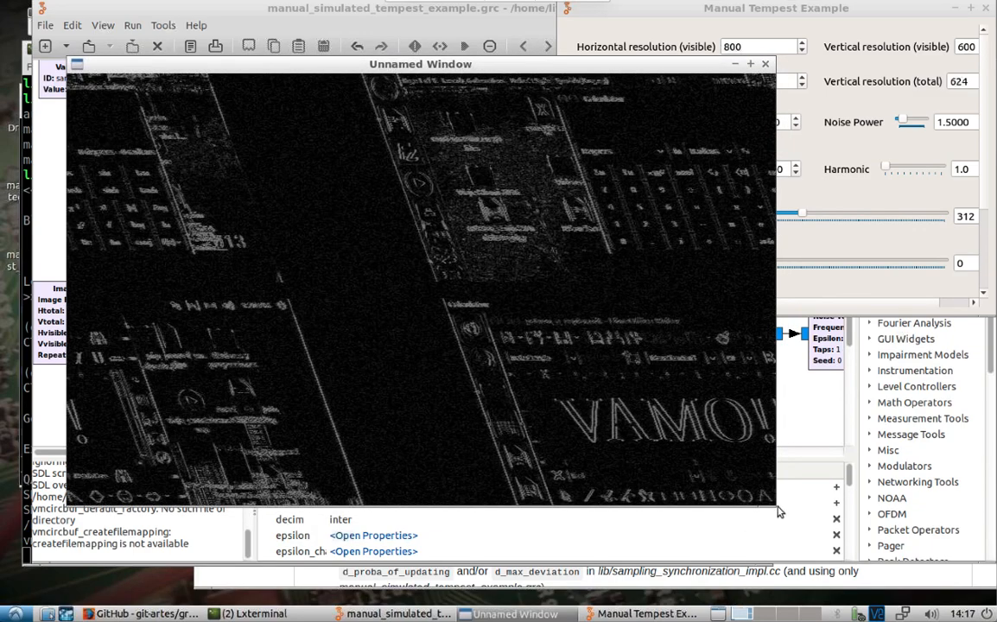
pyautogui.moveTo(776, 511); pyautogui.dragTo(865, 546)
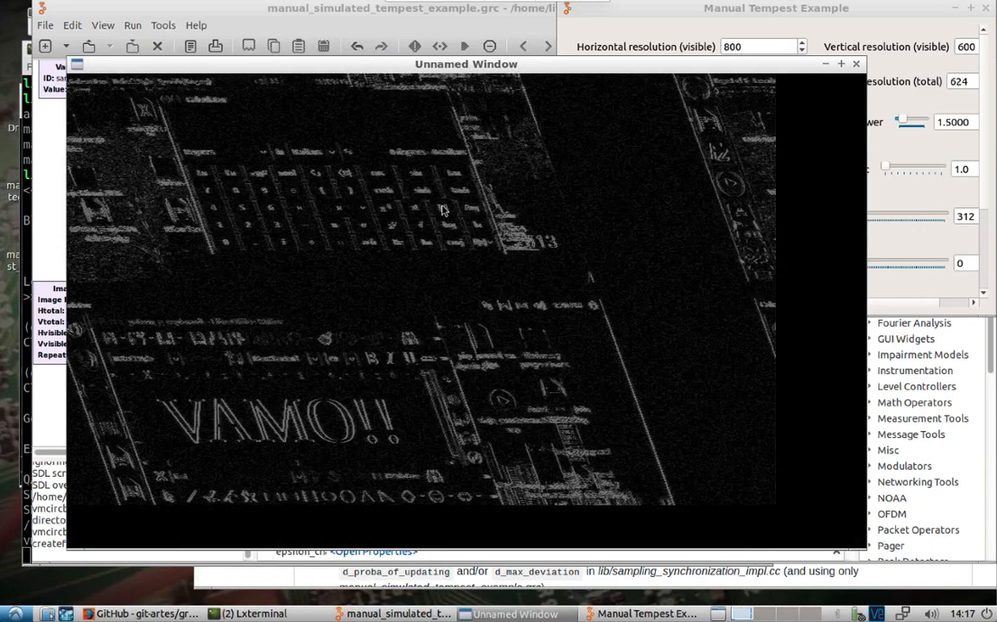
pyautogui.moveTo(391, 60); pyautogui.dragTo(373, 42)
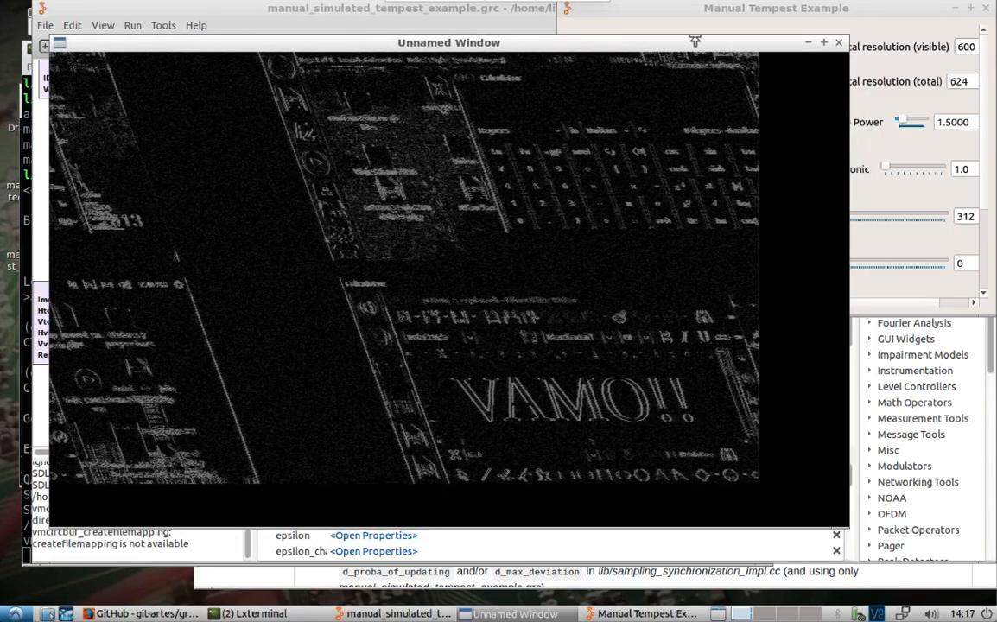
pyautogui.moveTo(749, 8); pyautogui.dragTo(659, 25)
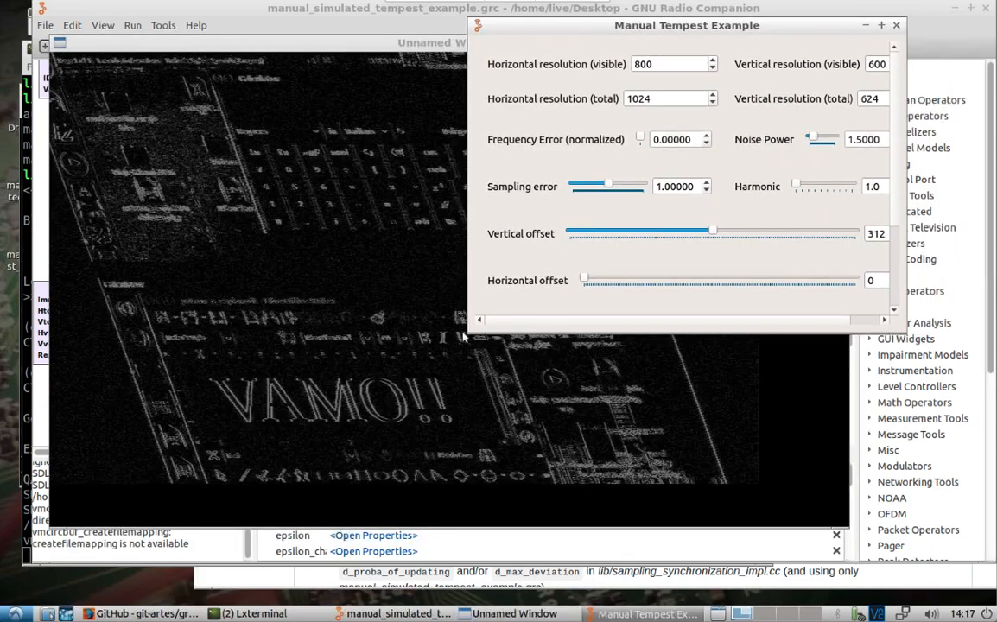
pyautogui.moveTo(467, 333)
pyautogui.mouseDown()
pyautogui.moveTo(364, 412)
pyautogui.moveTo(302, 431)
pyautogui.mouseUp()
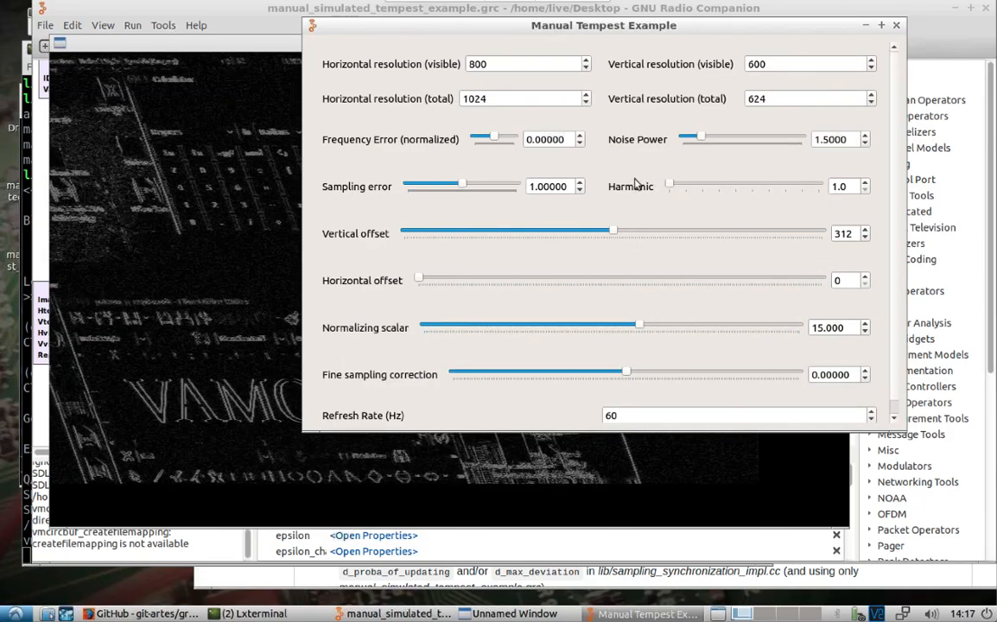
pyautogui.moveTo(613, 232); pyautogui.dragTo(637, 232)
pyautogui.moveTo(420, 279)
pyautogui.mouseDown()
pyautogui.moveTo(614, 278)
pyautogui.moveTo(543, 278)
pyautogui.mouseUp()
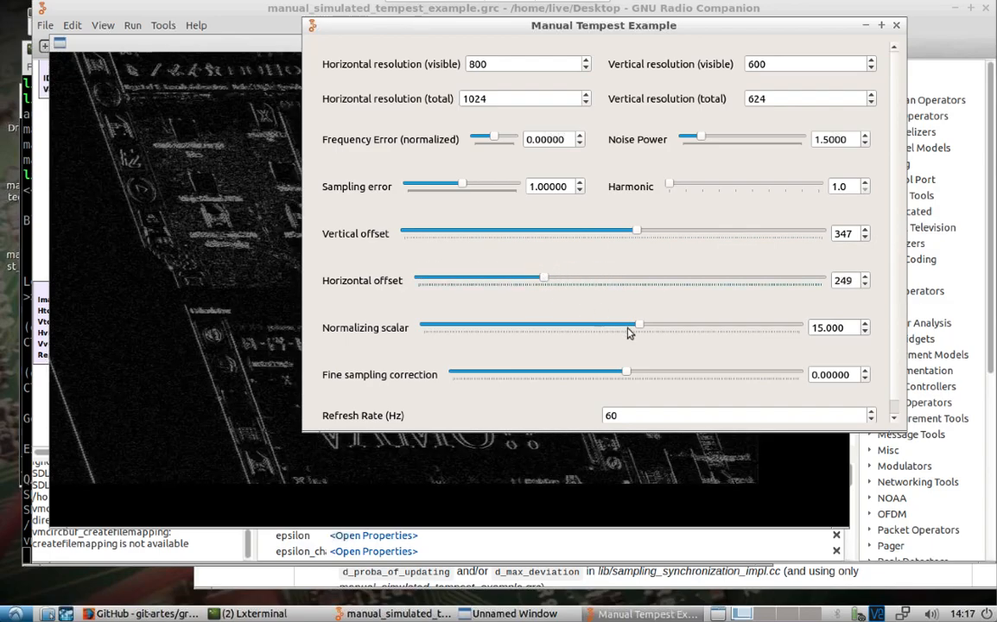
pyautogui.moveTo(645, 329); pyautogui.dragTo(695, 329)
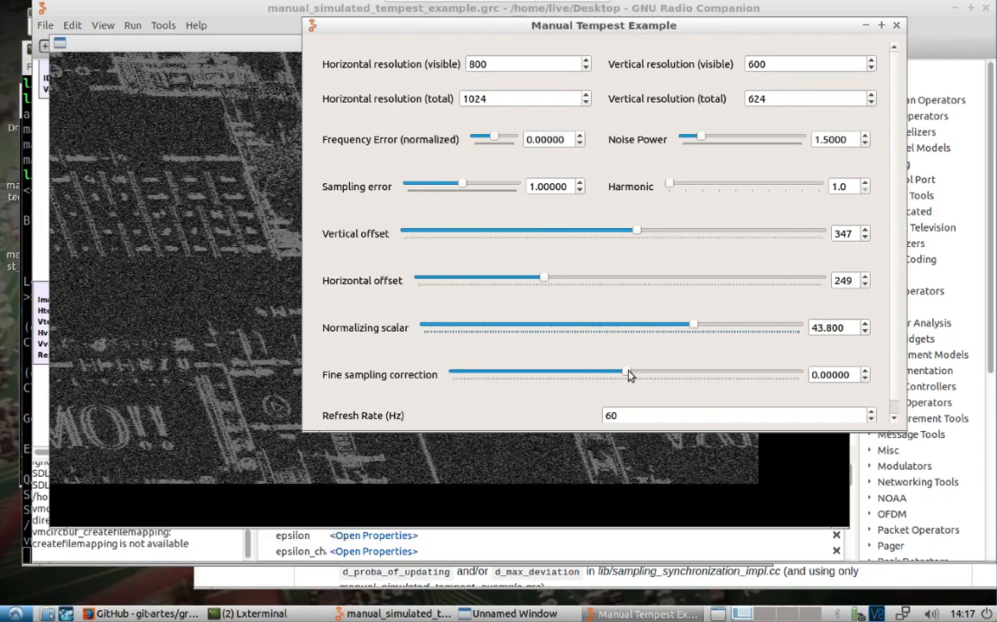
pyautogui.moveTo(630, 375); pyautogui.dragTo(672, 374)
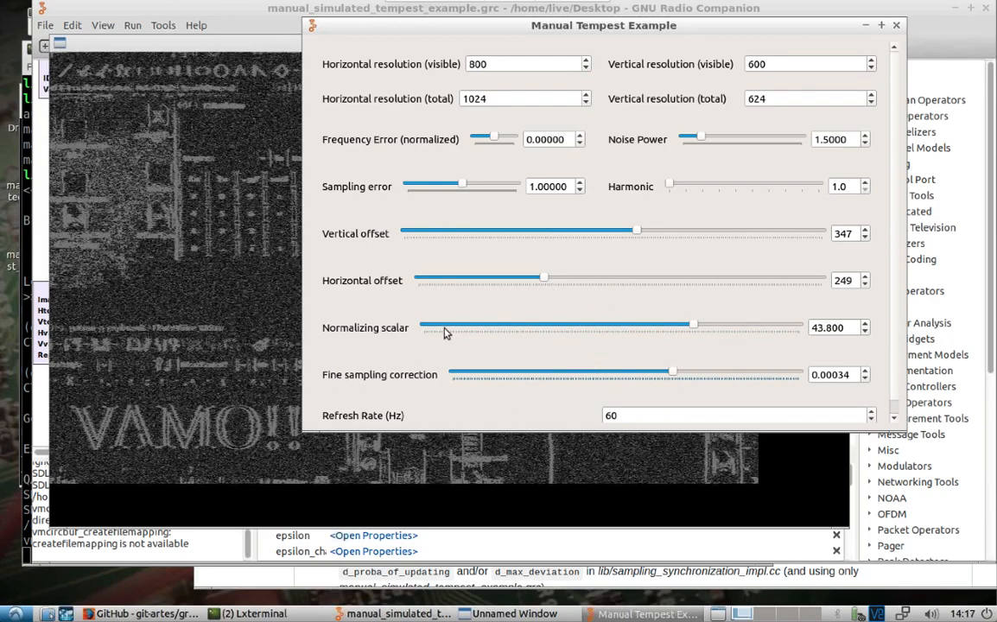
# - Stop the example, close GNU Radio Companion and launch it on manual_tempest_example.grc
pyautogui.click(897, 26)
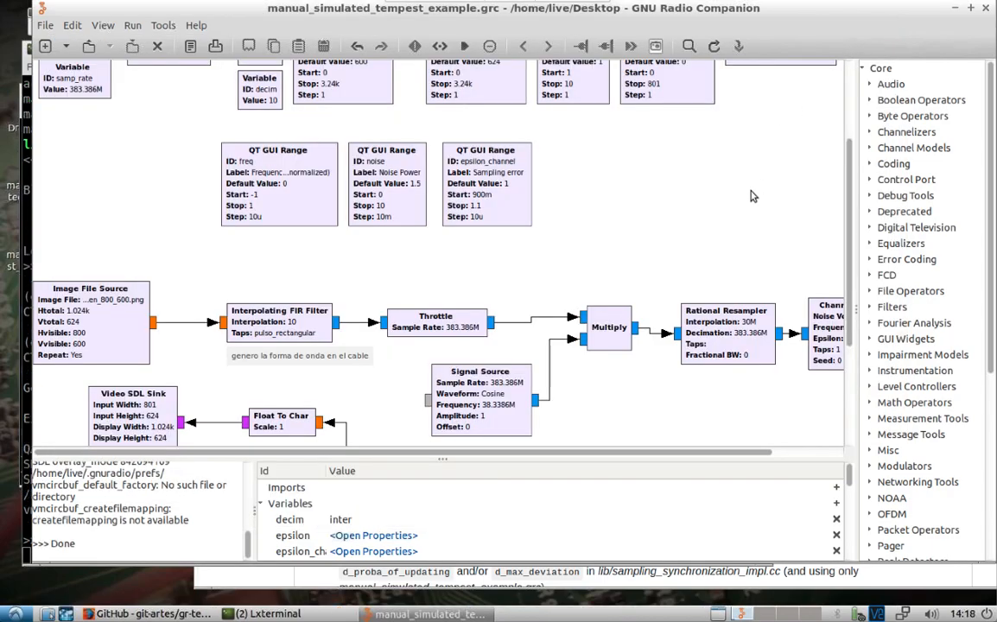
pyautogui.click(987, 8)
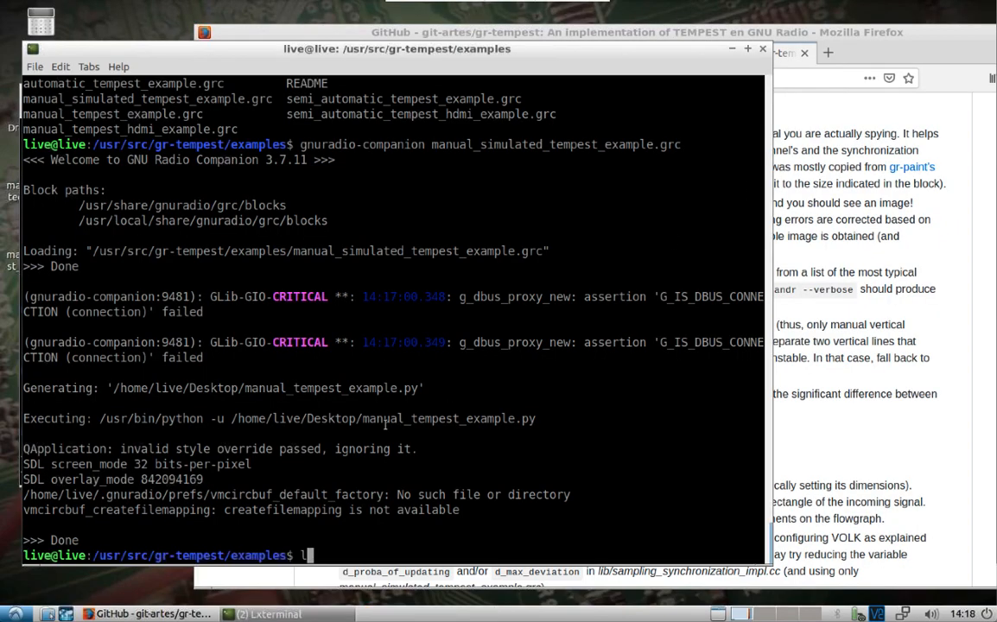
pyautogui.write('ls')
pyautogui.press('Return')
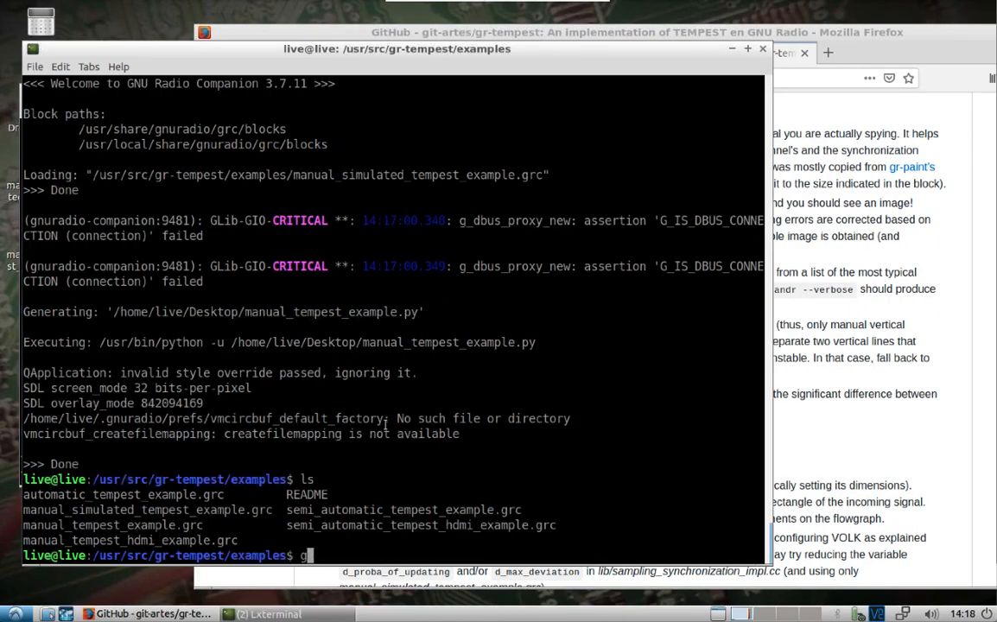
pyautogui.write('gnuradio-comp')
pyautogui.press('Tab')
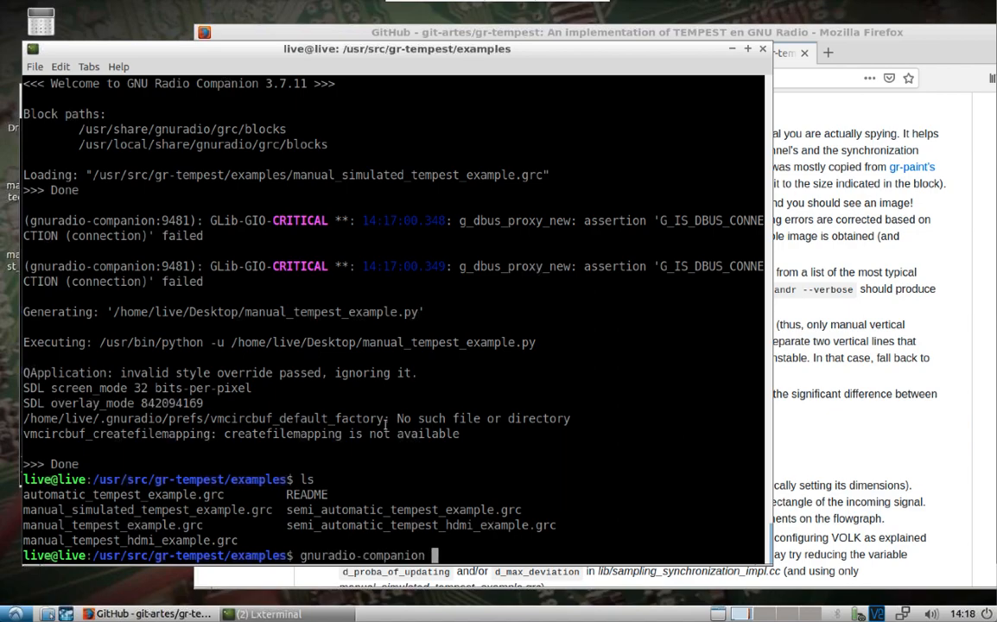
pyautogui.write('manual_')
pyautogui.write('tem')
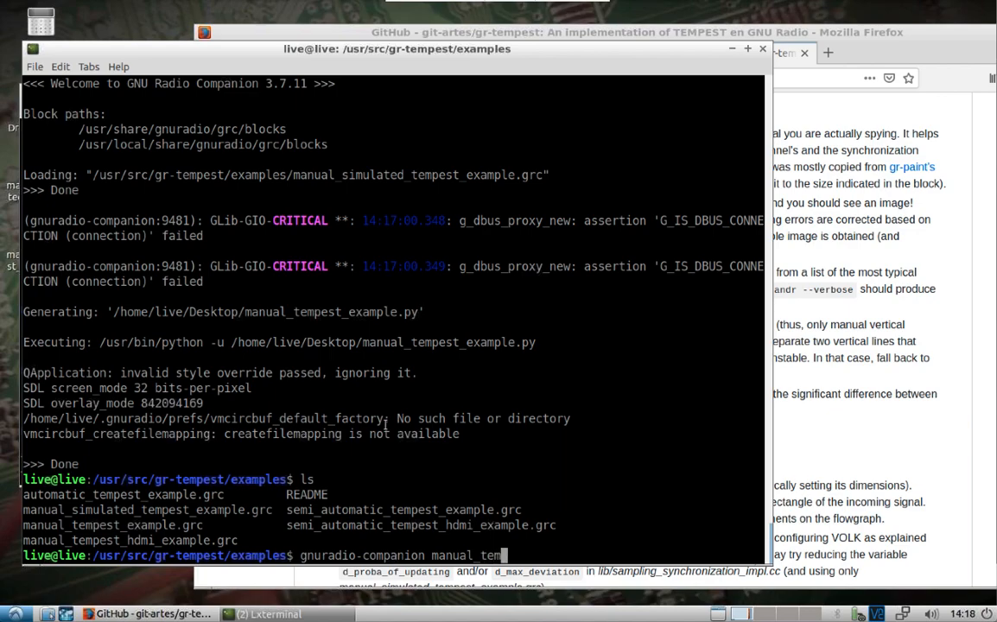
pyautogui.write('pest_')
pyautogui.write('e')
pyautogui.press('Tab')
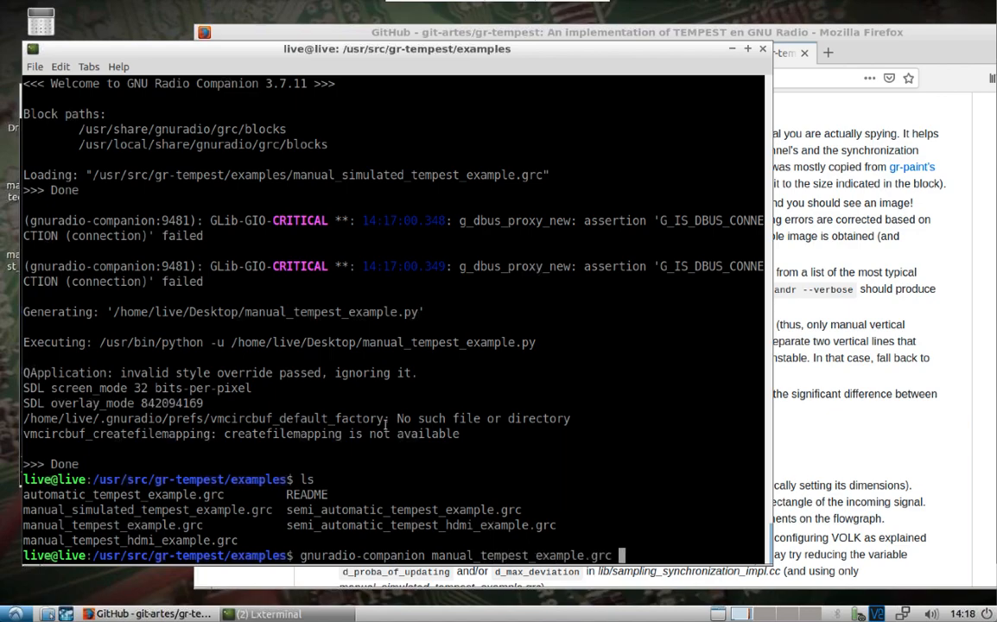
pyautogui.press('Return')
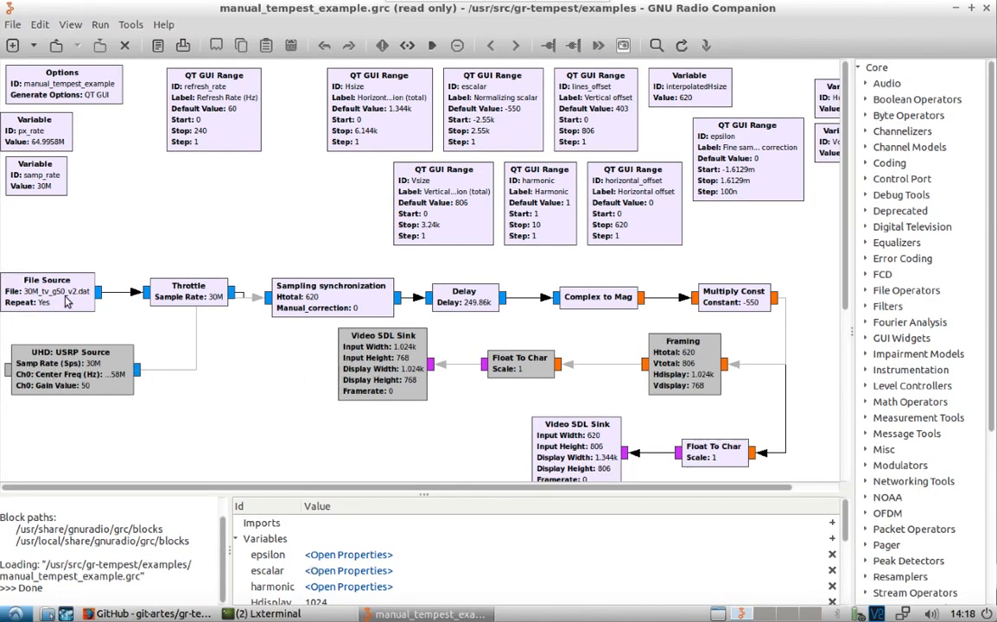
# - Disable the Throttle and File Source blocks in the flowgraph
pyautogui.rightClick(183, 297)
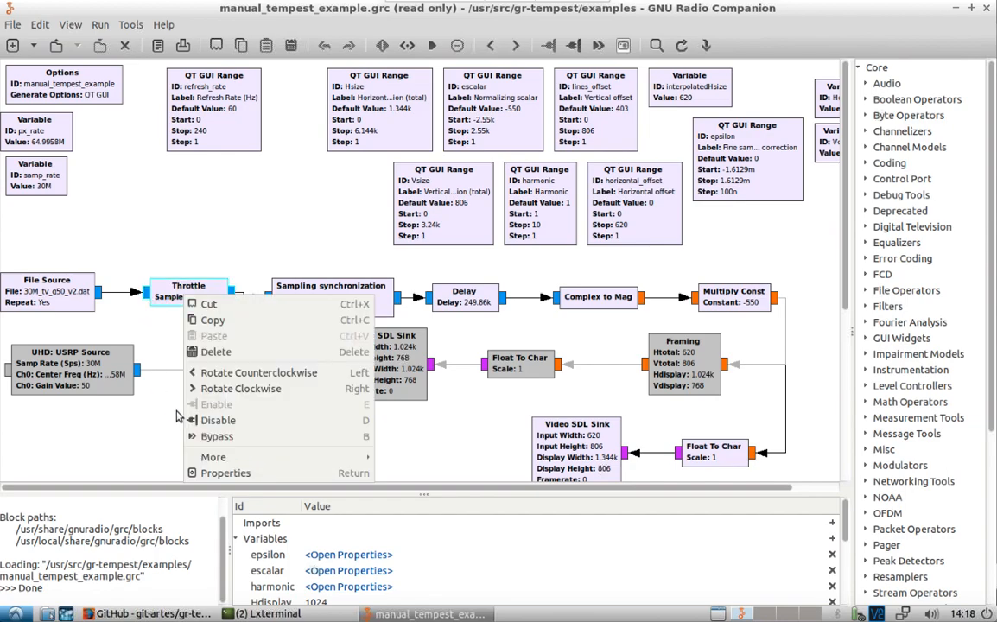
pyautogui.click(212, 426)
pyautogui.rightClick(44, 285)
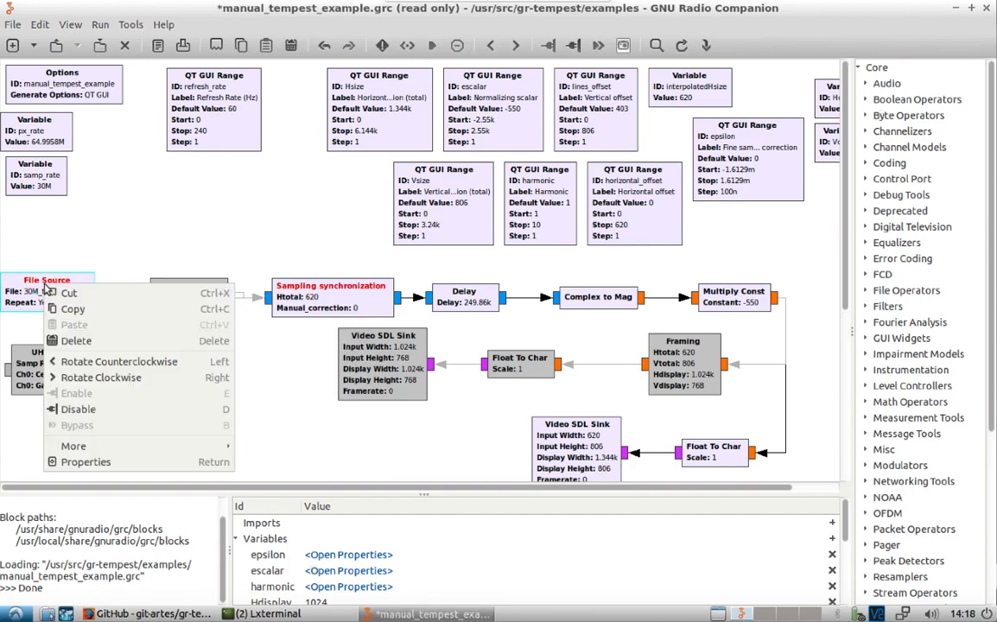
pyautogui.click(78, 409)
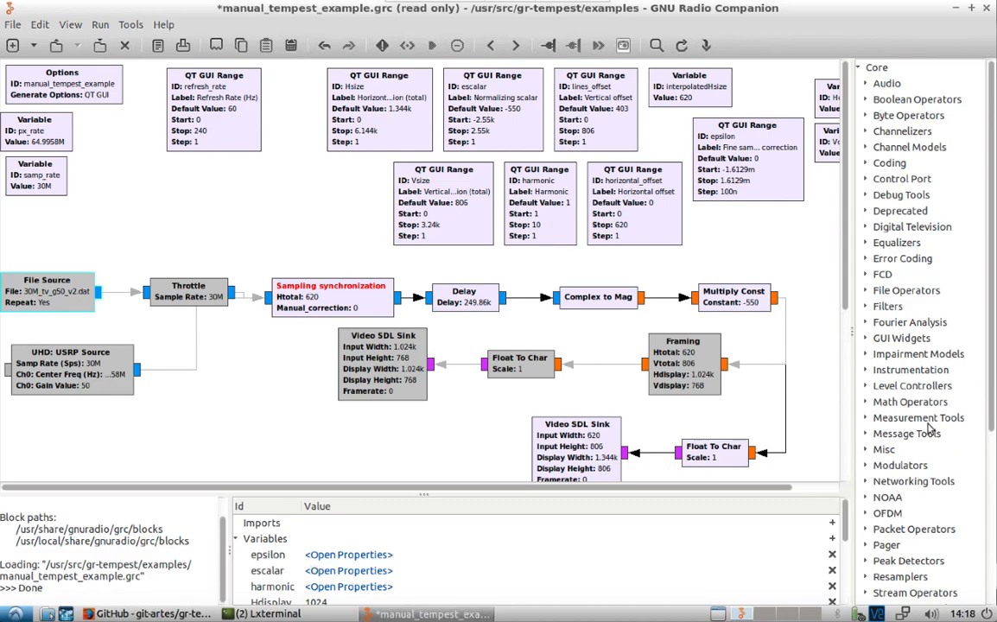
pyautogui.moveTo(991, 433); pyautogui.dragTo(991, 605)
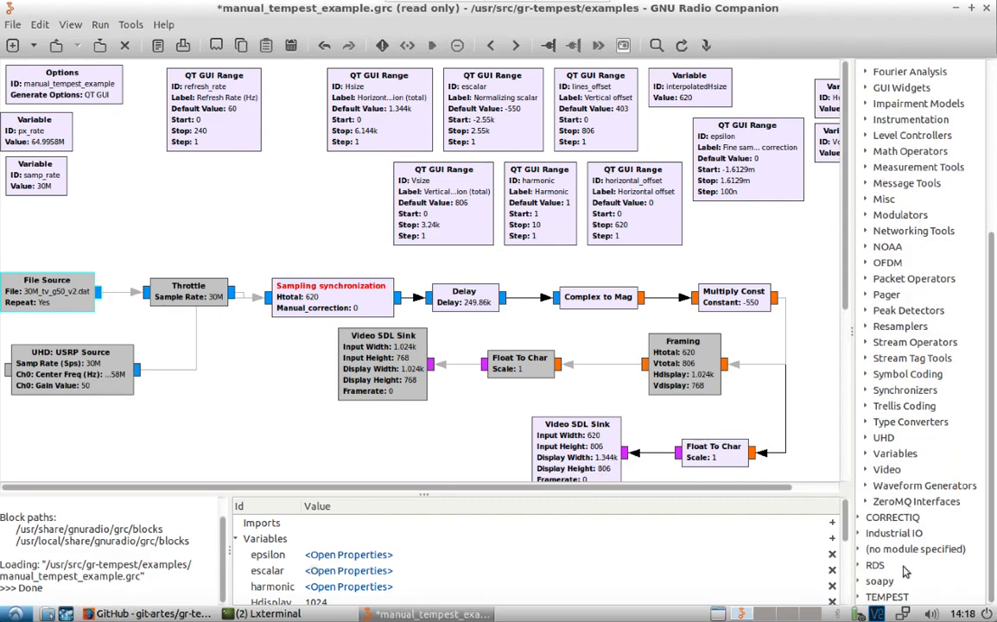
# - Add an RTL-SDR Source block from the Sources category onto the canvas
pyautogui.click(858, 550)
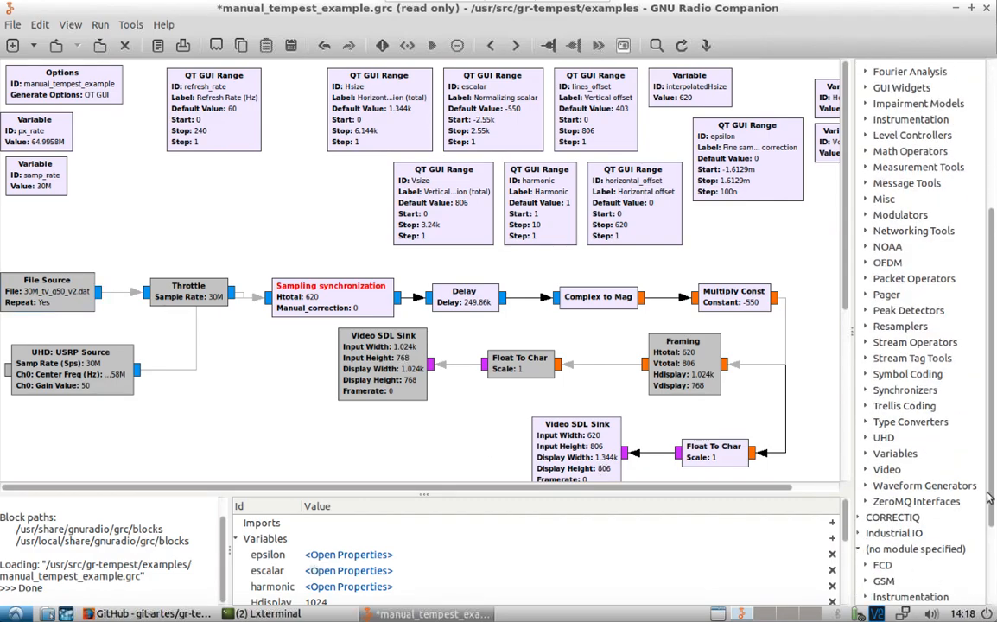
pyautogui.scroll(-3, 986, 508)
pyautogui.click(865, 549)
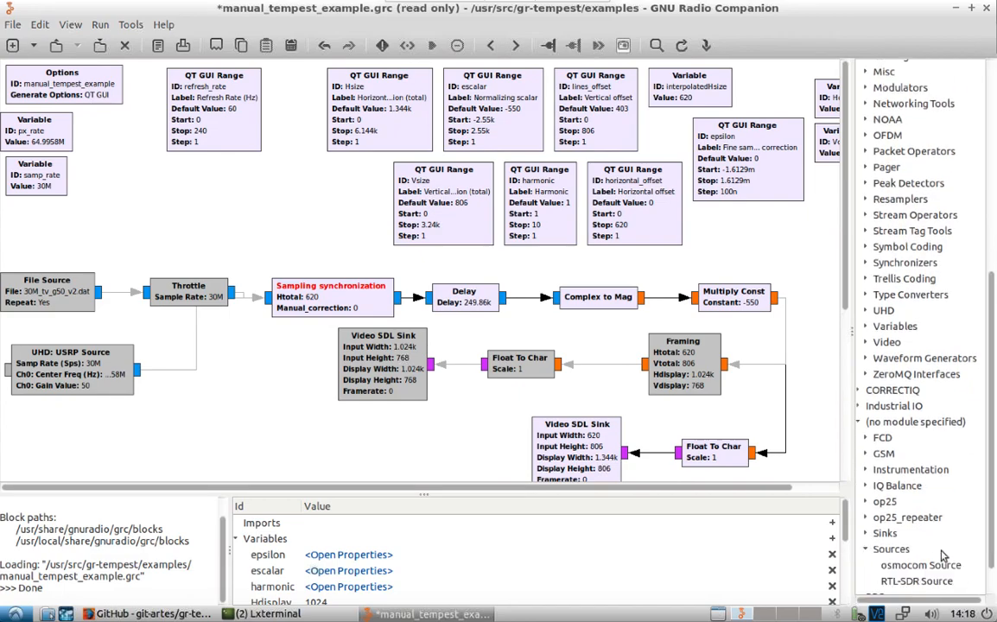
pyautogui.moveTo(916, 581)
pyautogui.mouseDown()
pyautogui.moveTo(242, 378)
pyautogui.moveTo(233, 410)
pyautogui.moveTo(217, 351)
pyautogui.mouseUp()
# - Copy the px_rate*harmonic center frequency expression from the UHD: USRP Source properties
pyautogui.click(87, 373)
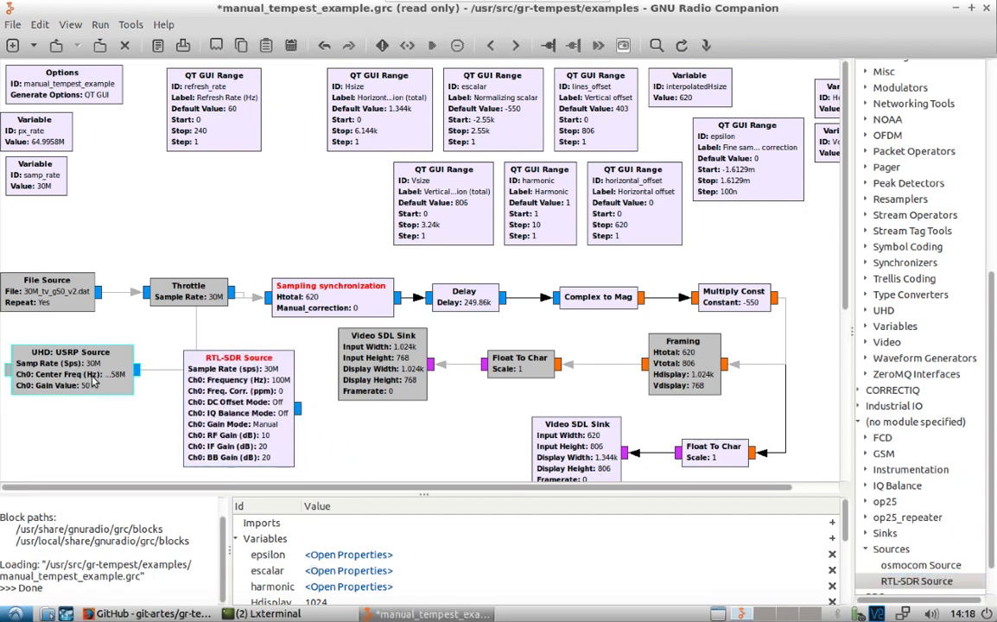
pyautogui.doubleClick(92, 383)
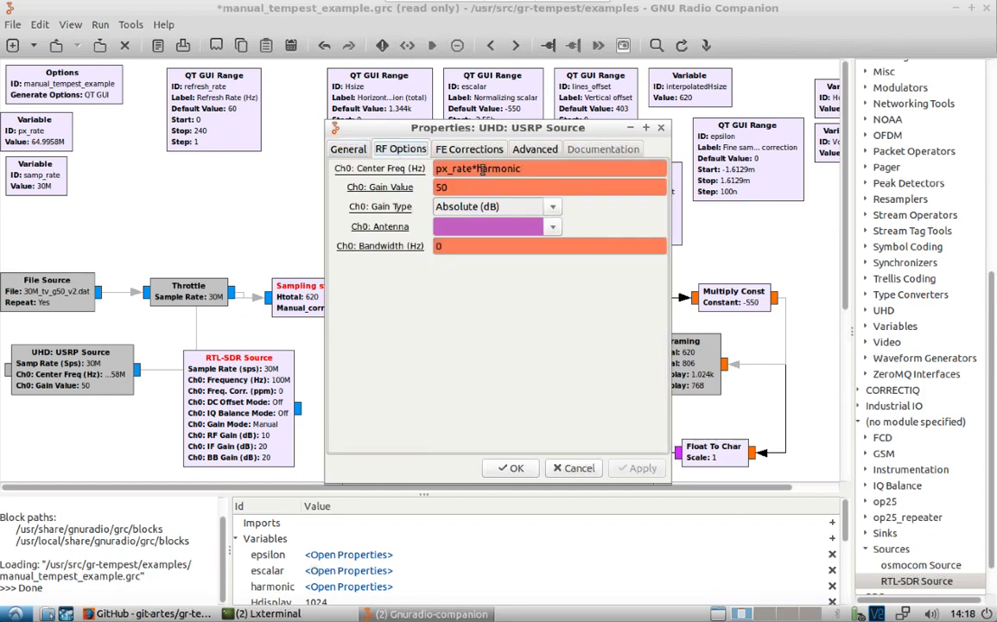
pyautogui.tripleClick(482, 170)
pyautogui.rightClick(483, 170)
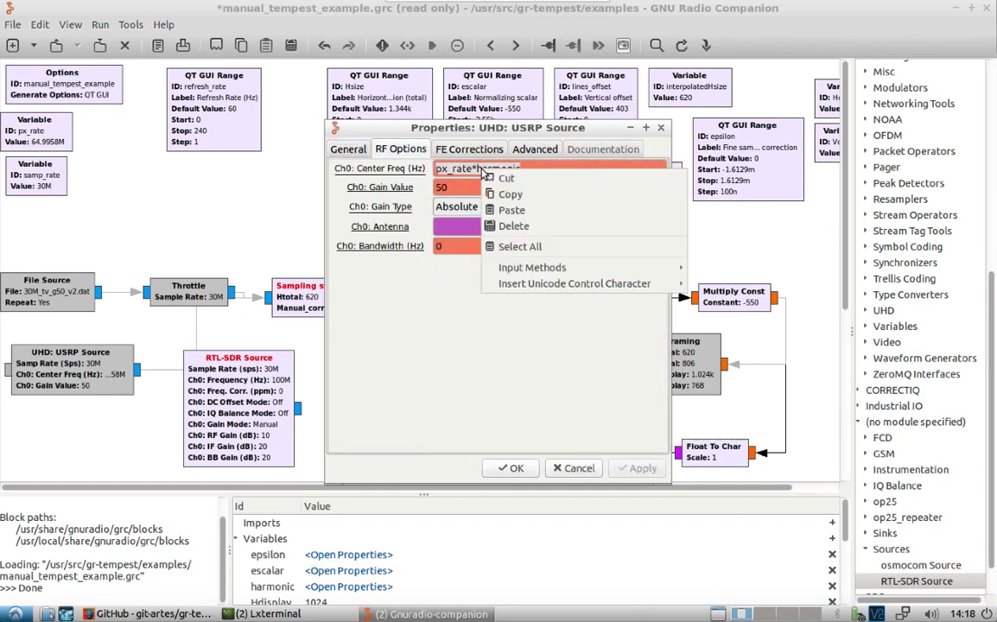
pyautogui.click(532, 196)
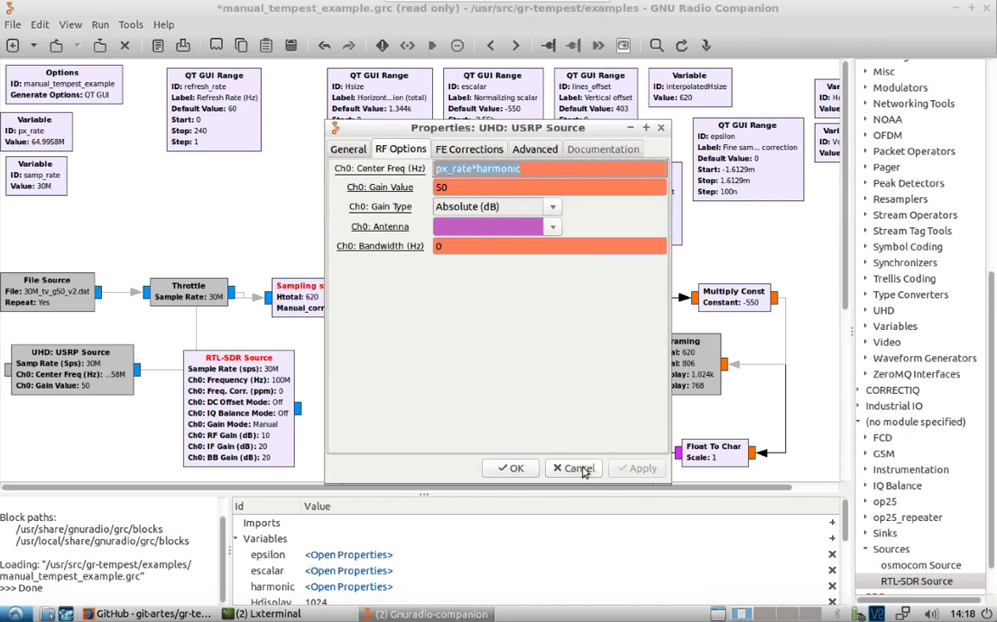
pyautogui.click(511, 468)
# - Set the RTL-SDR Source Ch0 frequency to px_rate*harmonic and start wiring its output to Sampling synchronization
pyautogui.doubleClick(229, 397)
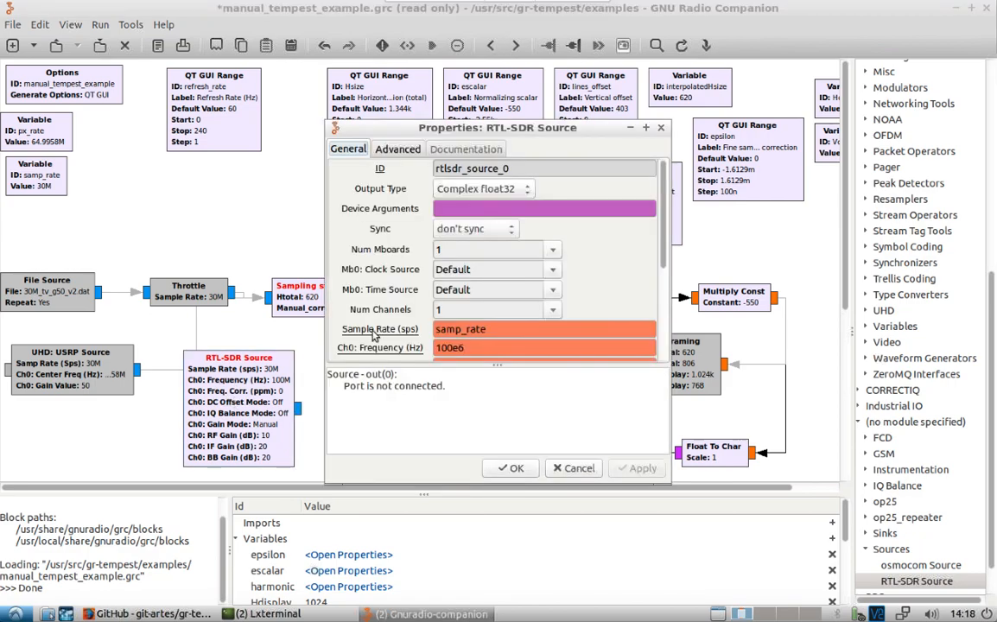
pyautogui.doubleClick(470, 348)
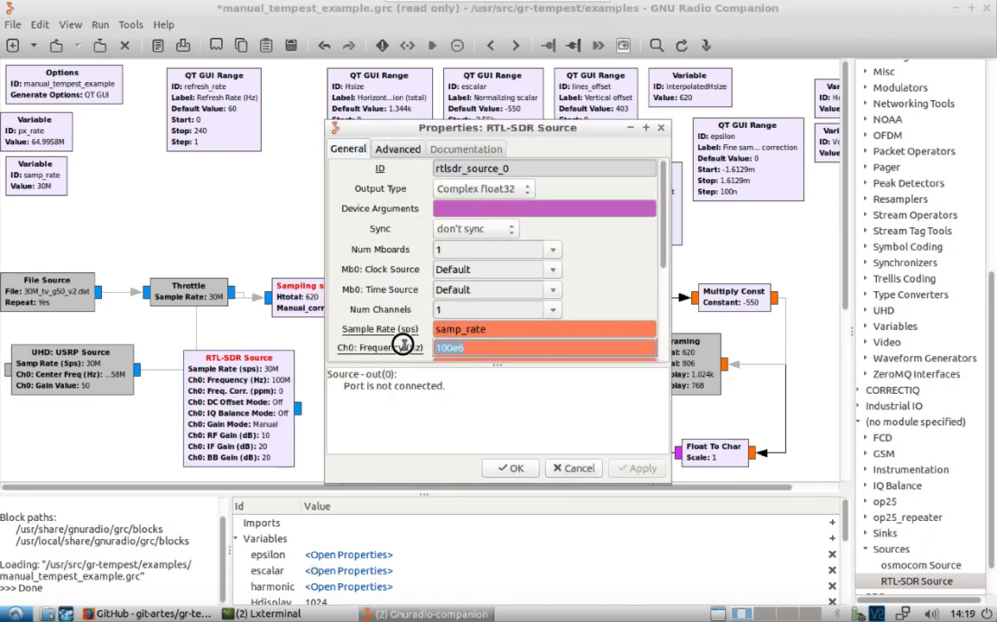
pyautogui.rightClick(447, 348)
pyautogui.click(474, 386)
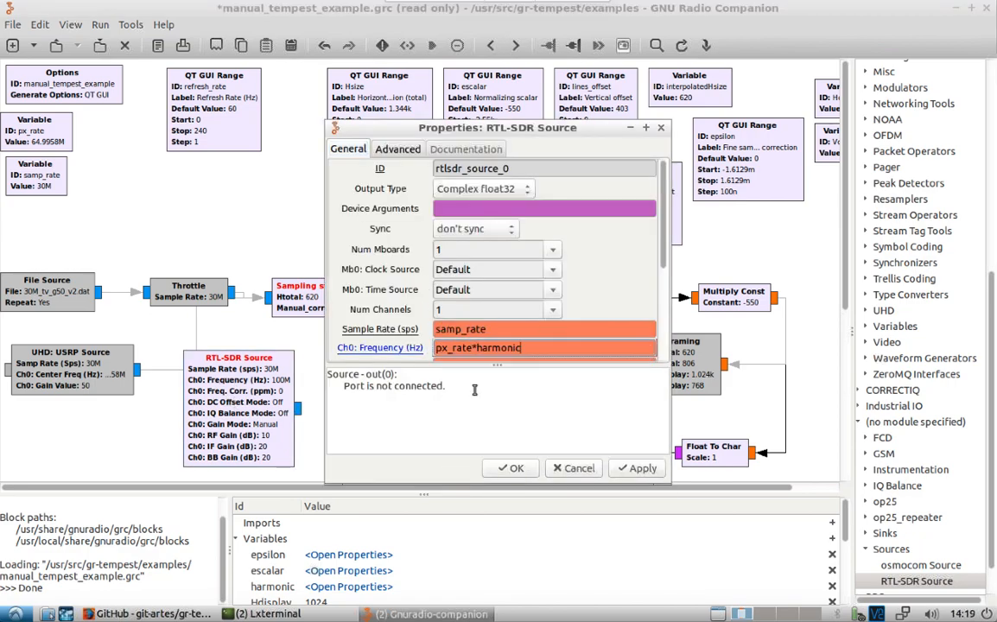
pyautogui.click(646, 473)
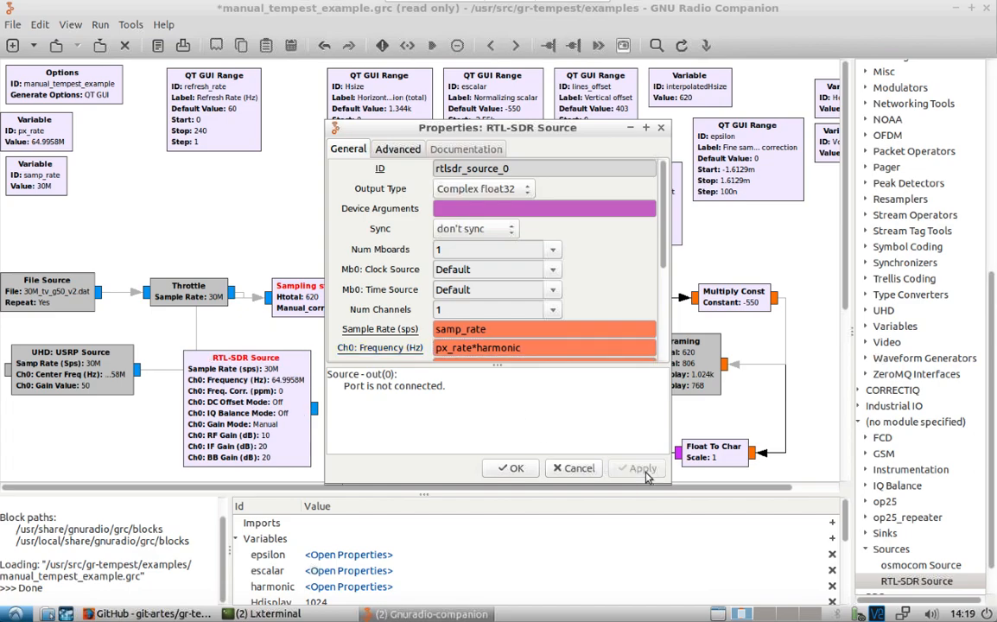
pyautogui.click(513, 468)
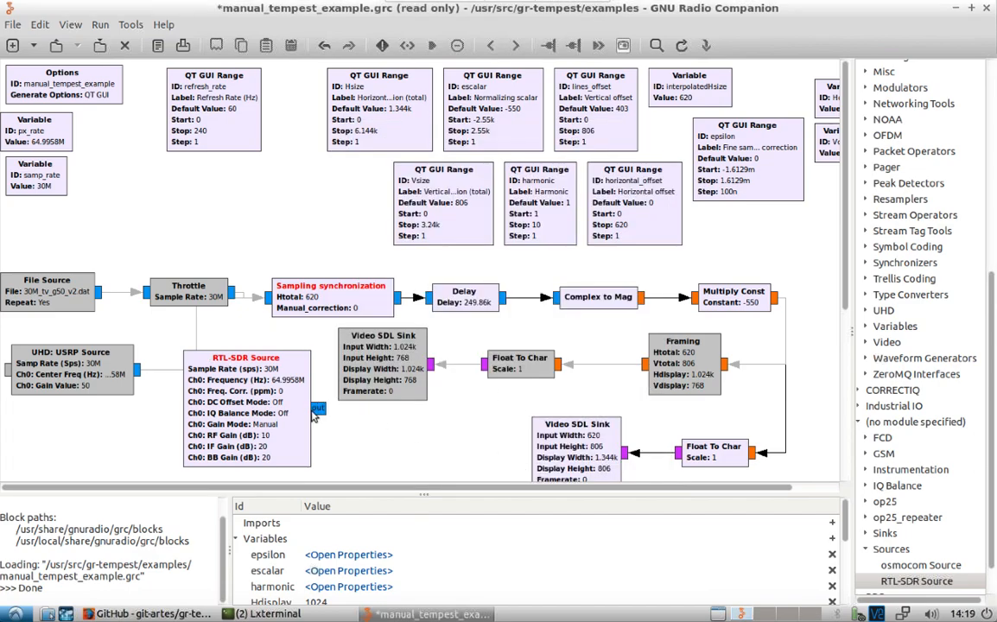
pyautogui.moveTo(276, 406); pyautogui.dragTo(266, 412)
pyautogui.click(294, 416)
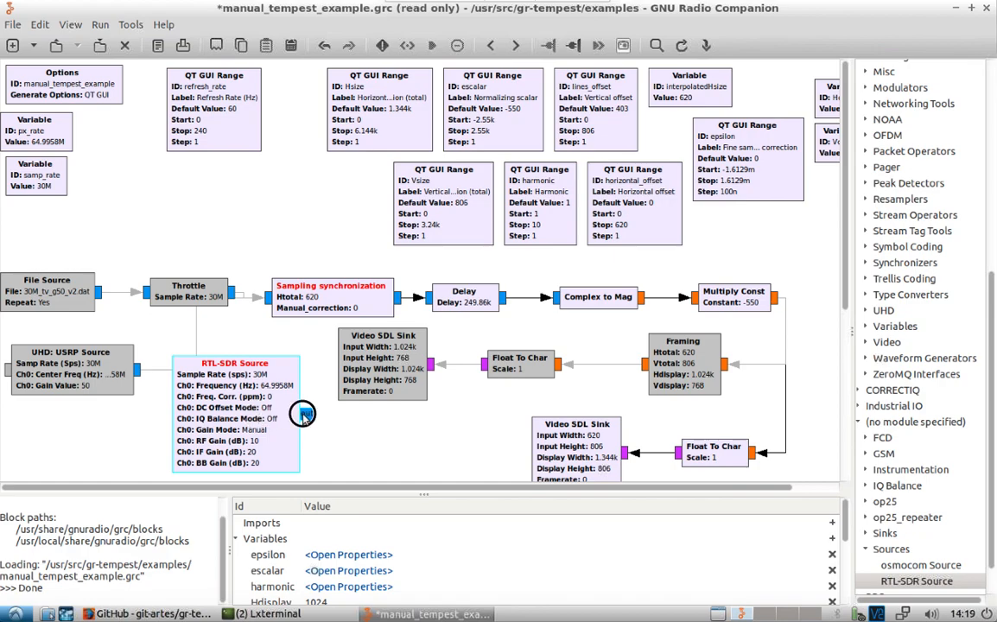
# - Link the RTL-SDR Source into Sampling synchronization, then save the flowgraph onto the Desktop
pyautogui.click(264, 298)
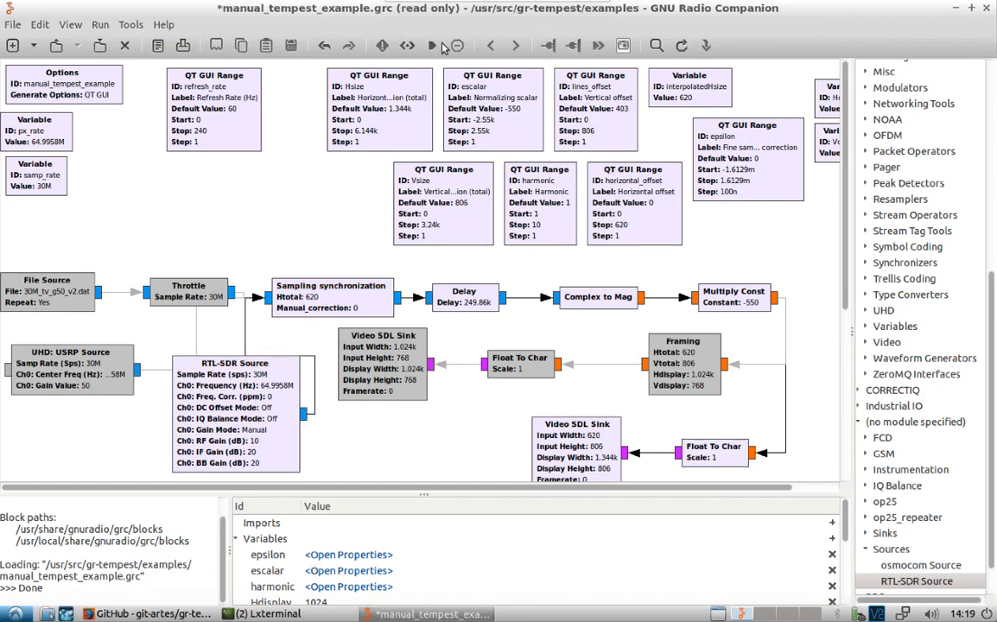
pyautogui.hotkey('ctrl', 's')
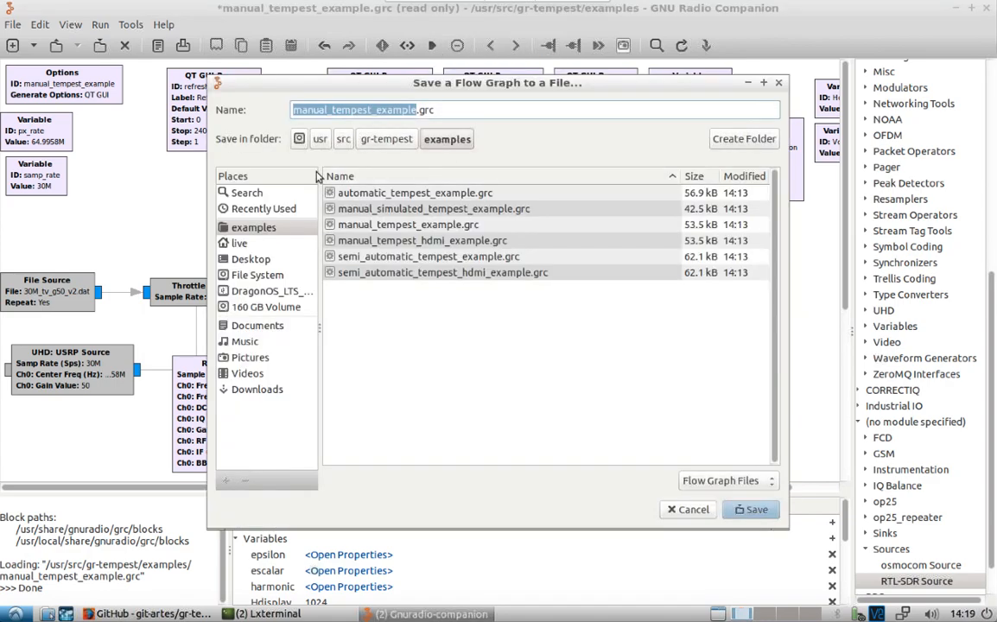
pyautogui.click(252, 260)
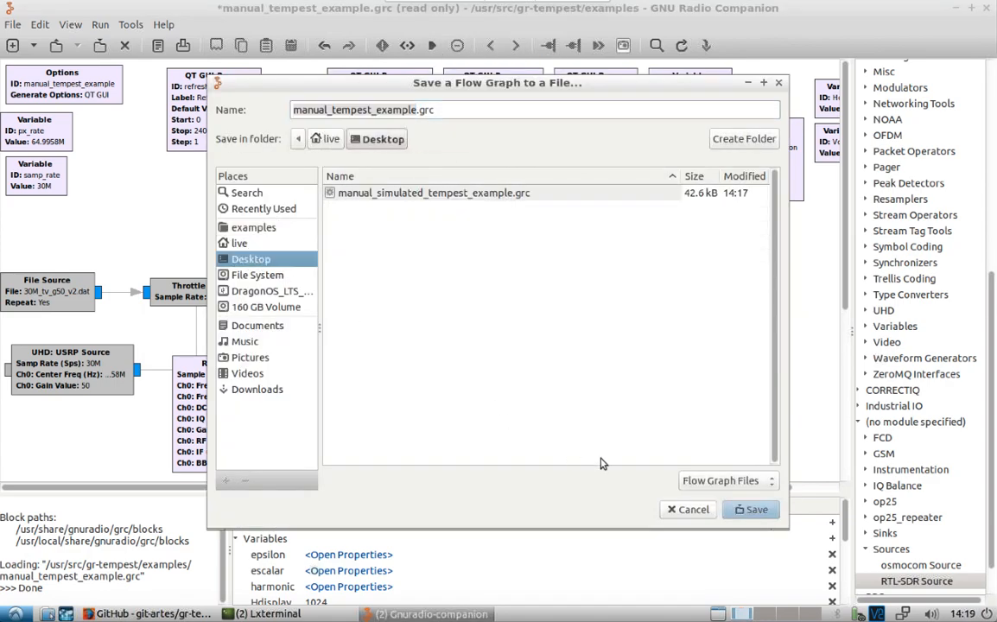
pyautogui.click(751, 510)
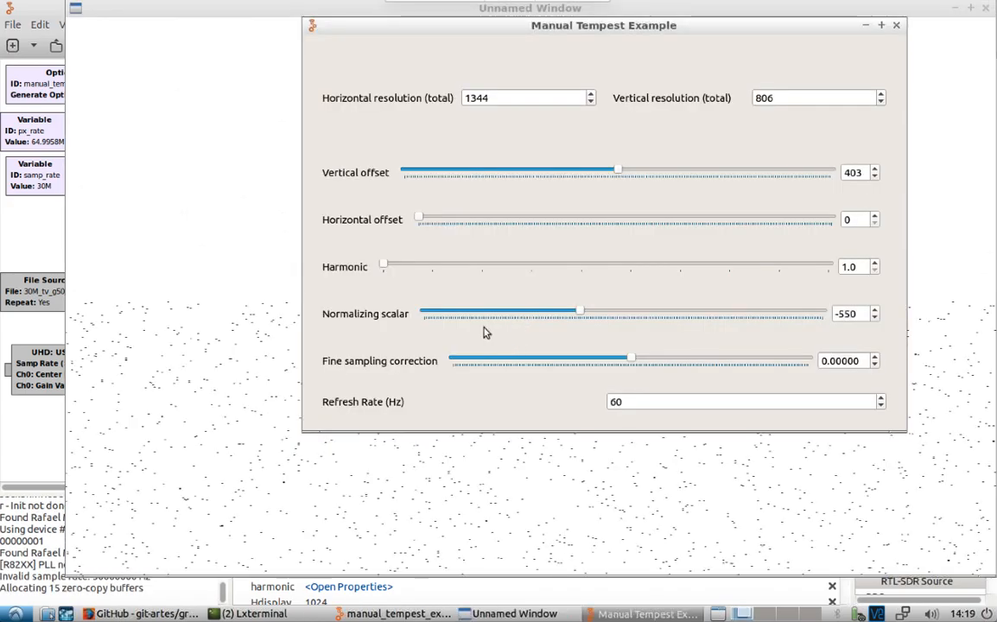
# - Move the control window aside, then raise vertical offset to 494, horizontal offset to 256 and harmonic
pyautogui.moveTo(412, 27)
pyautogui.mouseDown()
pyautogui.moveTo(337, 71)
pyautogui.moveTo(273, 79)
pyautogui.mouseUp()
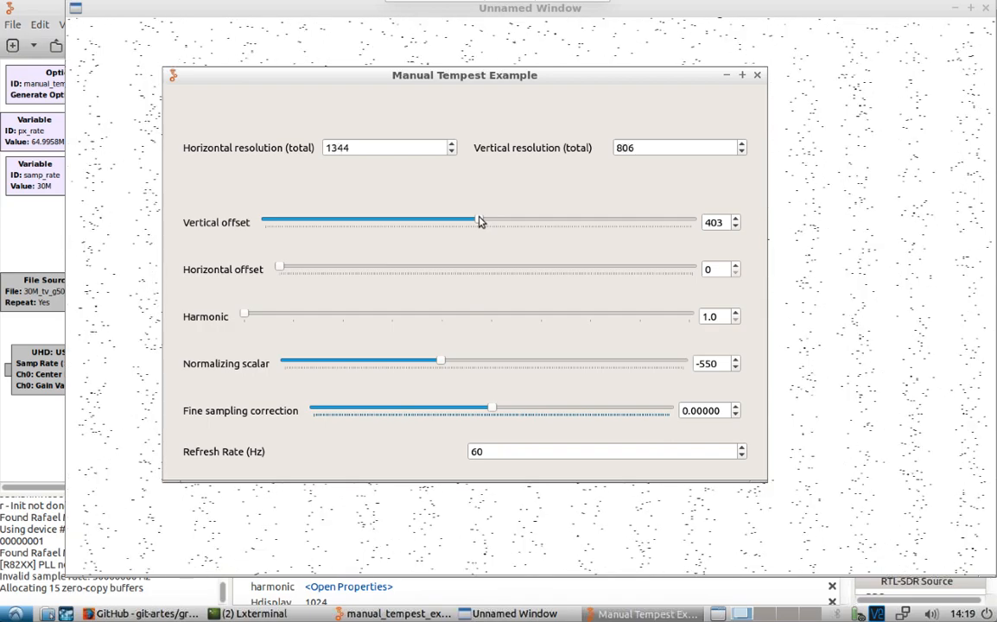
pyautogui.moveTo(480, 222); pyautogui.dragTo(527, 221)
pyautogui.moveTo(288, 275)
pyautogui.mouseDown()
pyautogui.moveTo(282, 269)
pyautogui.moveTo(449, 269)
pyautogui.mouseUp()
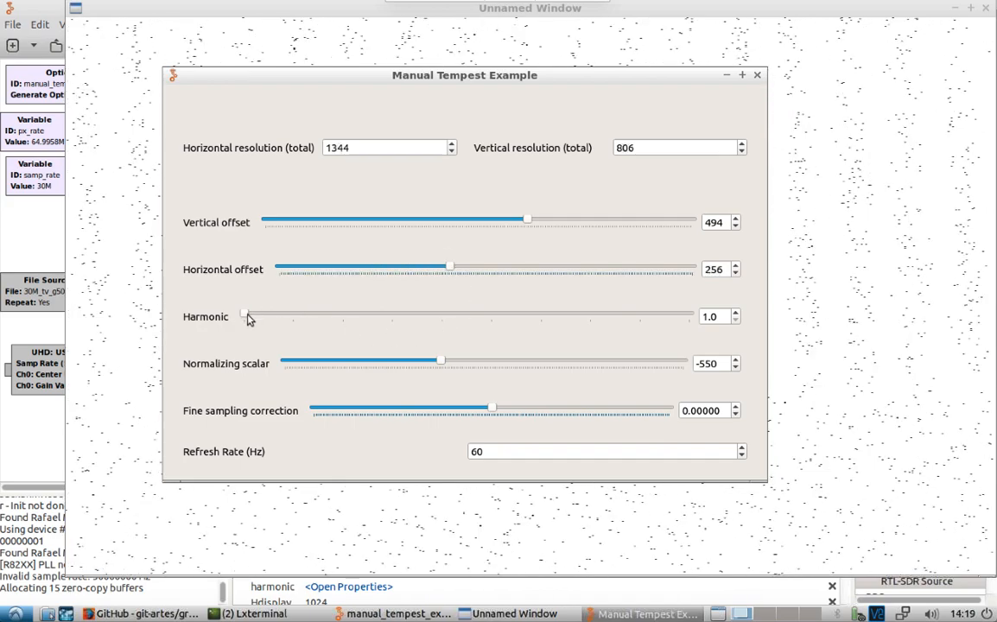
pyautogui.moveTo(245, 316)
pyautogui.mouseDown()
pyautogui.moveTo(401, 315)
pyautogui.moveTo(294, 317)
pyautogui.mouseUp()
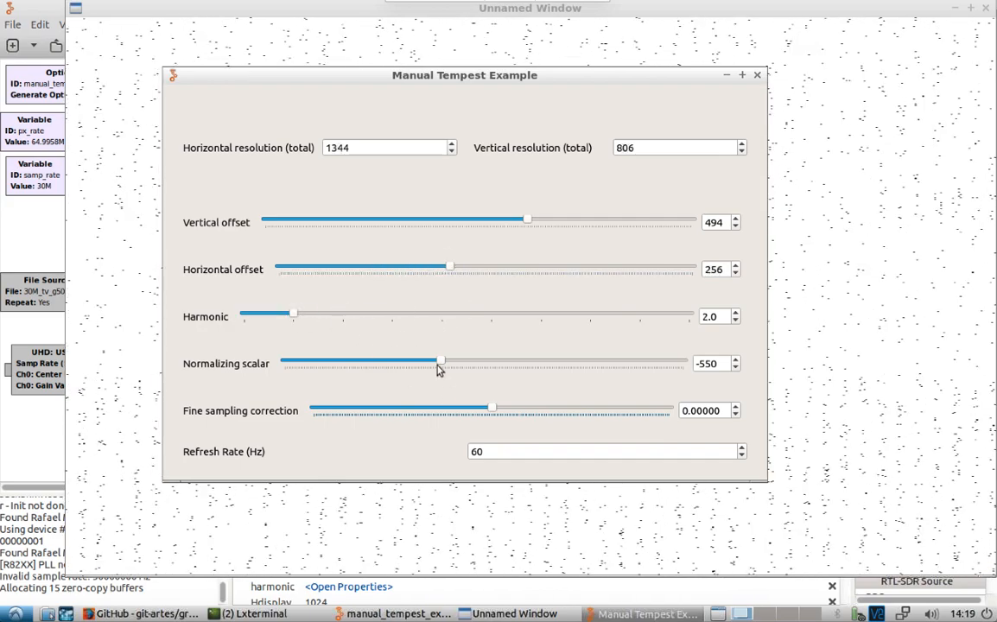
# - Set harmonic to 2, fine sampling correction to -0.00002 and normalizing scalar to -493
pyautogui.moveTo(439, 363)
pyautogui.mouseDown()
pyautogui.moveTo(538, 360)
pyautogui.moveTo(396, 360)
pyautogui.moveTo(469, 360)
pyautogui.mouseUp()
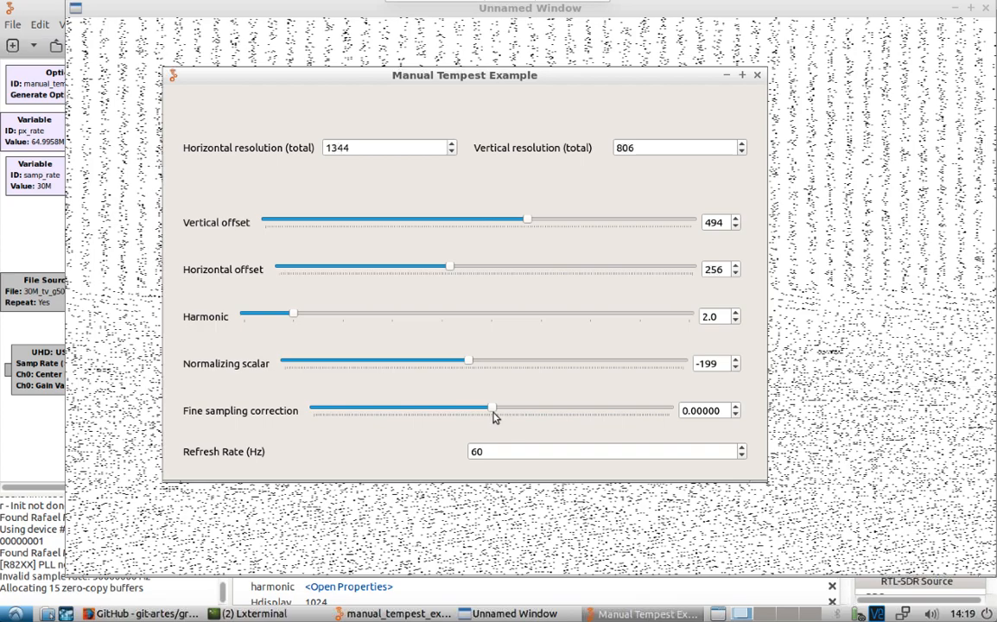
pyautogui.moveTo(492, 409)
pyautogui.mouseDown()
pyautogui.moveTo(516, 408)
pyautogui.moveTo(489, 409)
pyautogui.mouseUp()
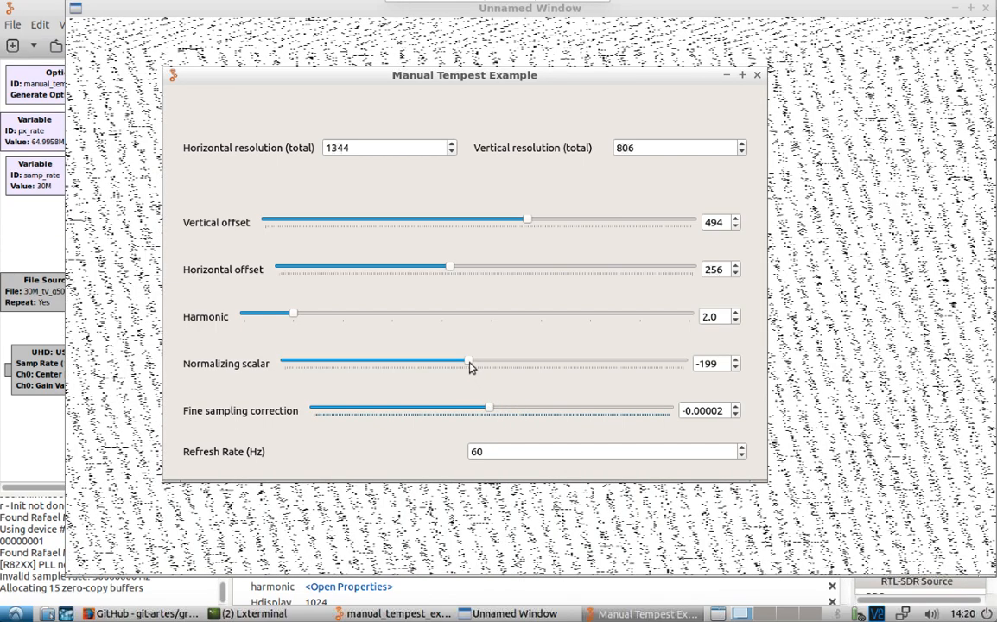
pyautogui.moveTo(469, 360); pyautogui.dragTo(444, 360)
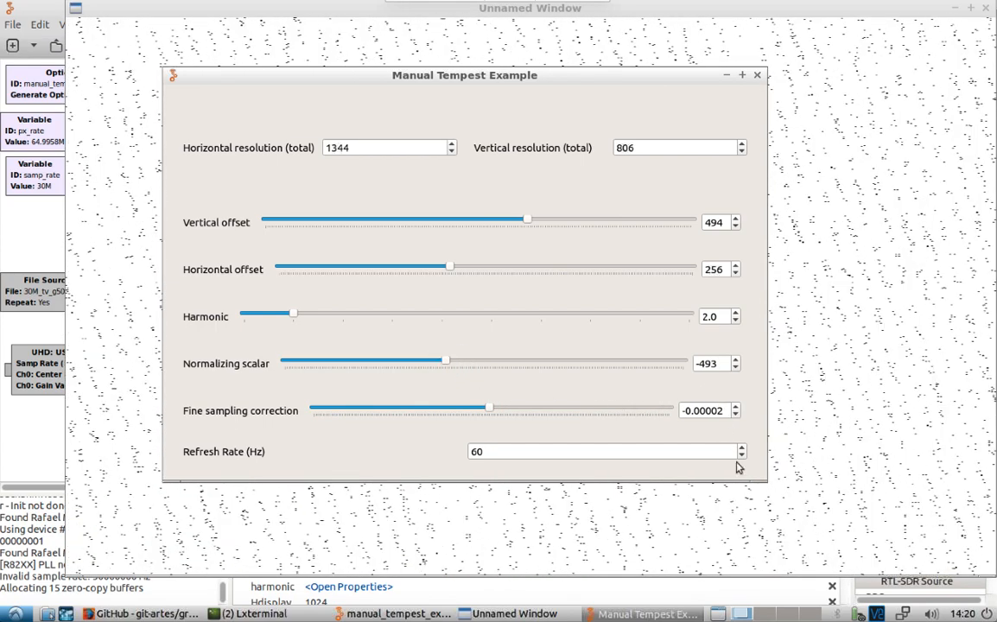